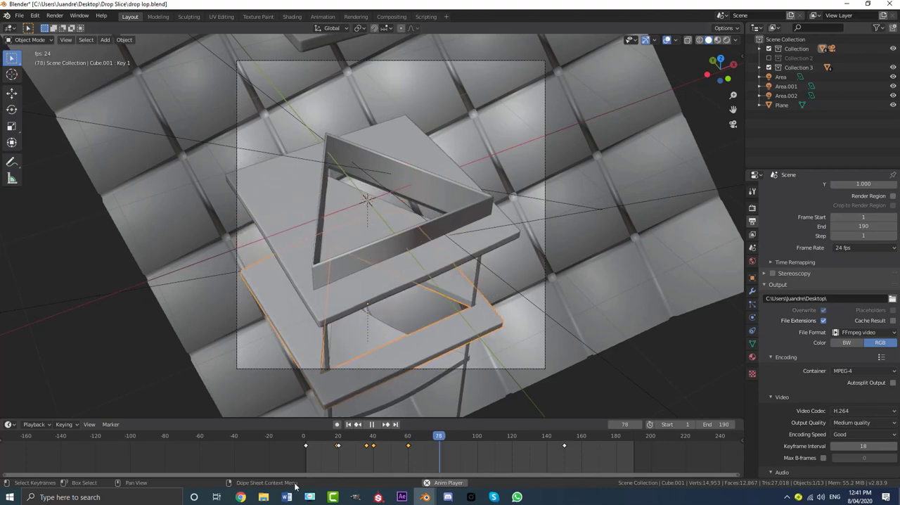
- Switch to the Drop Slice Project YT file and examine its playing animation from another angle and through the camera
mouse_move(425, 498)
click(475, 457)
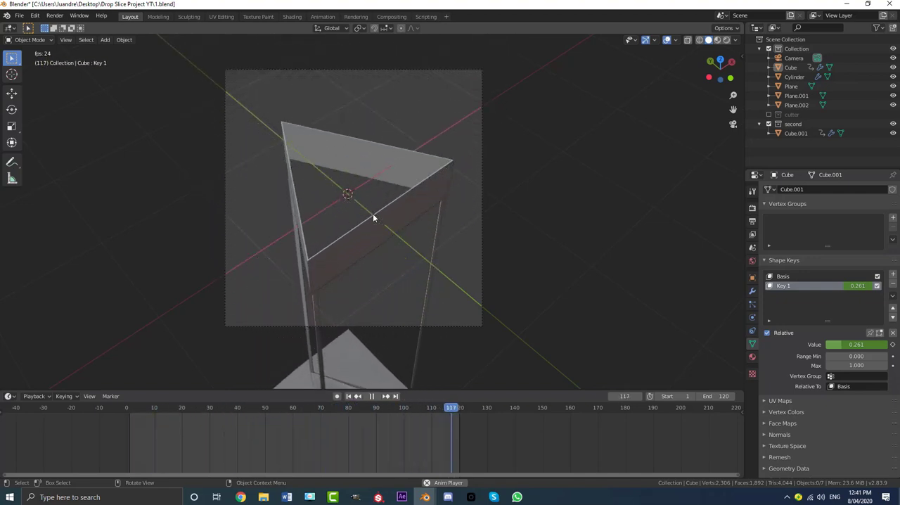
middle_drag(372, 214, 473, 180)
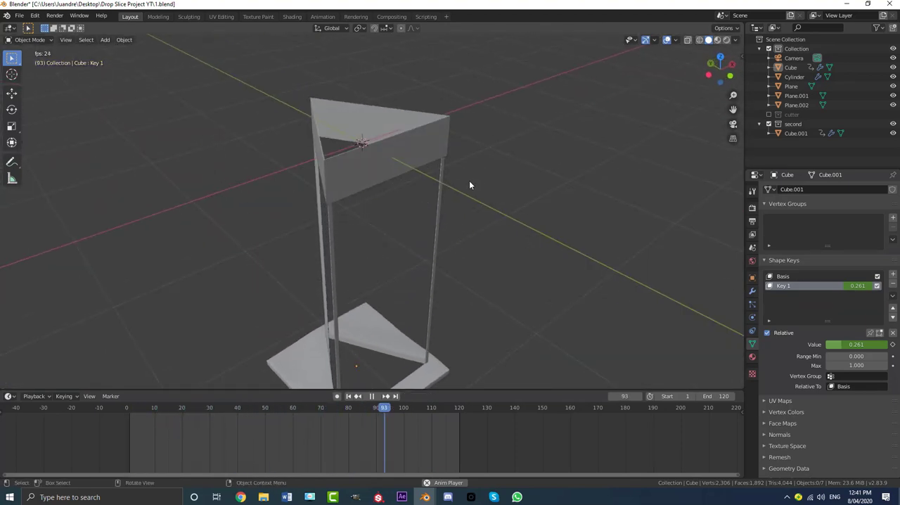
key(KP_0)
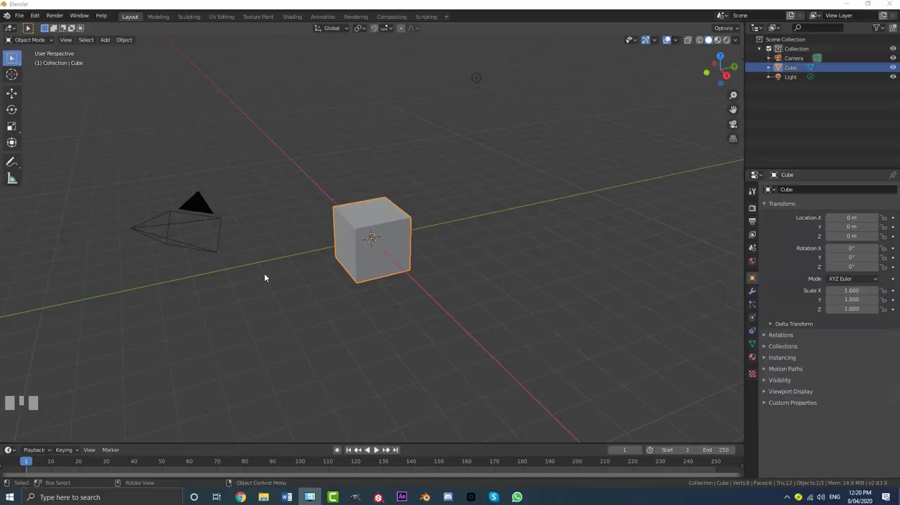
- Delete all the default objects in the new scene: the camera, cube and light
middle_drag(275, 274, 384, 248)
key(a)
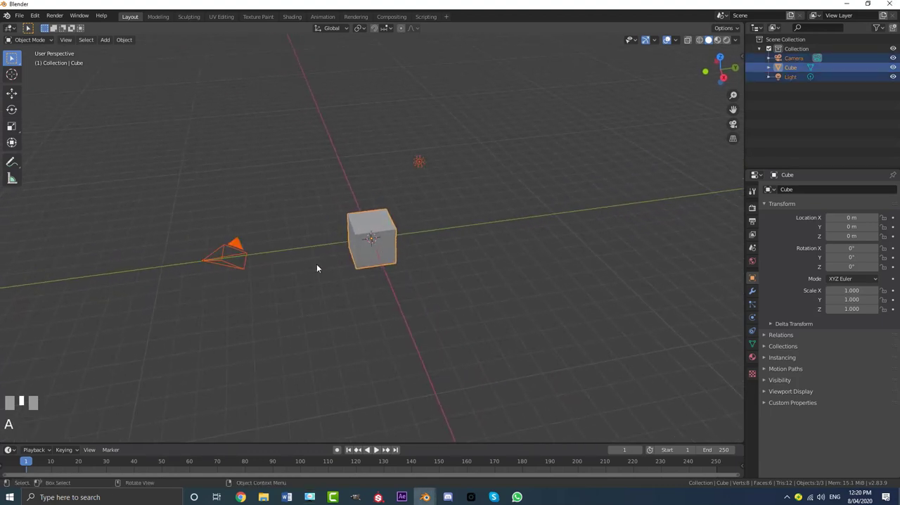
key(x)
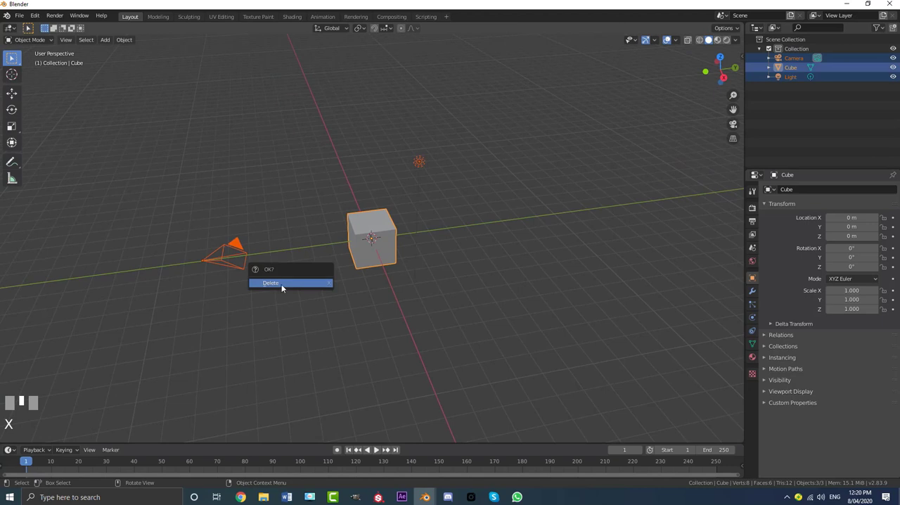
click(281, 284)
- Add a cylinder mesh with 3 vertices to make a triangular prism
key(shift+a)
mouse_move(303, 263)
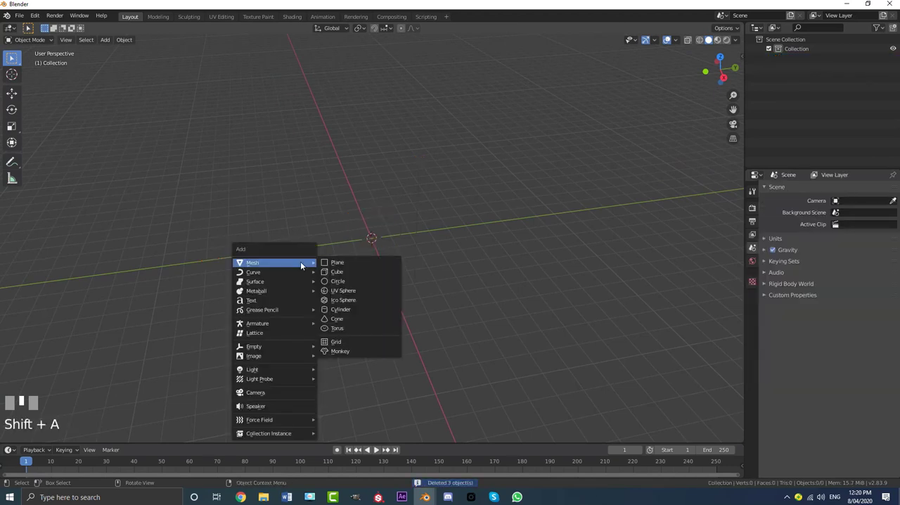
click(372, 311)
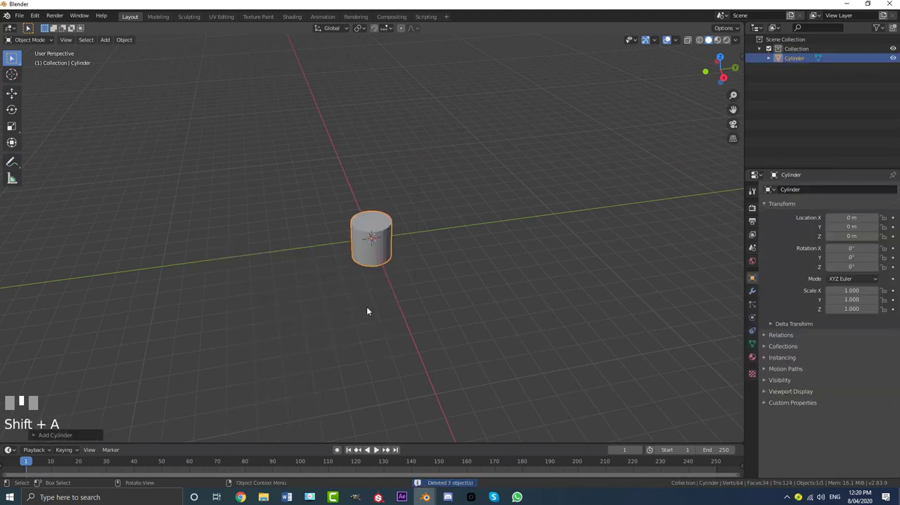
click(38, 436)
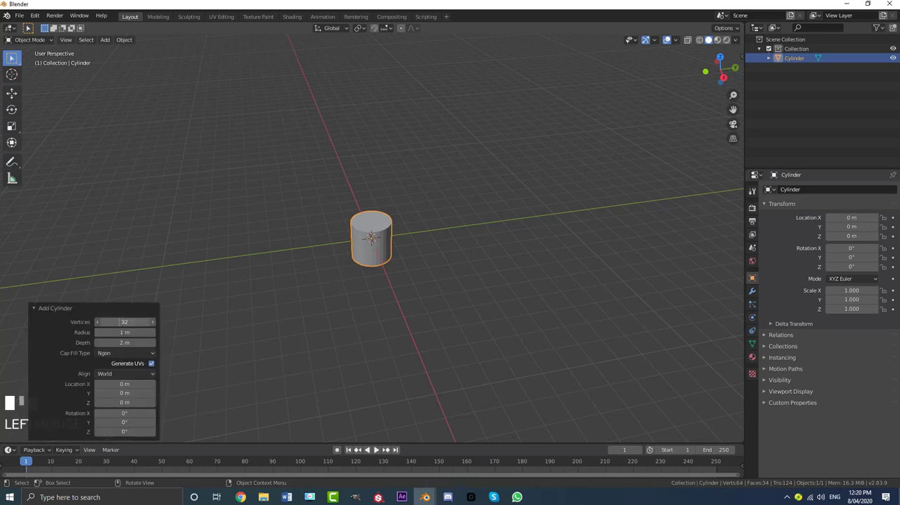
click(133, 322)
text(3)
key(Return)
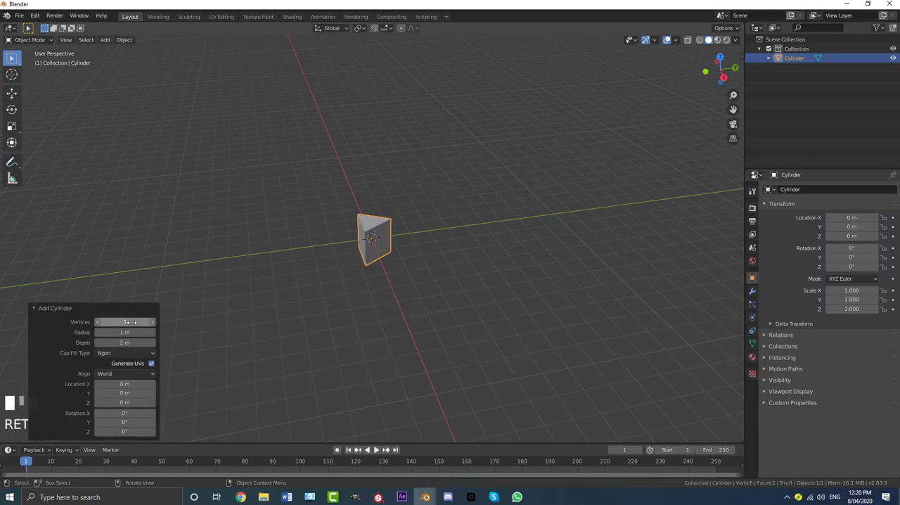
click(33, 308)
scroll(383, 209, up, 5)
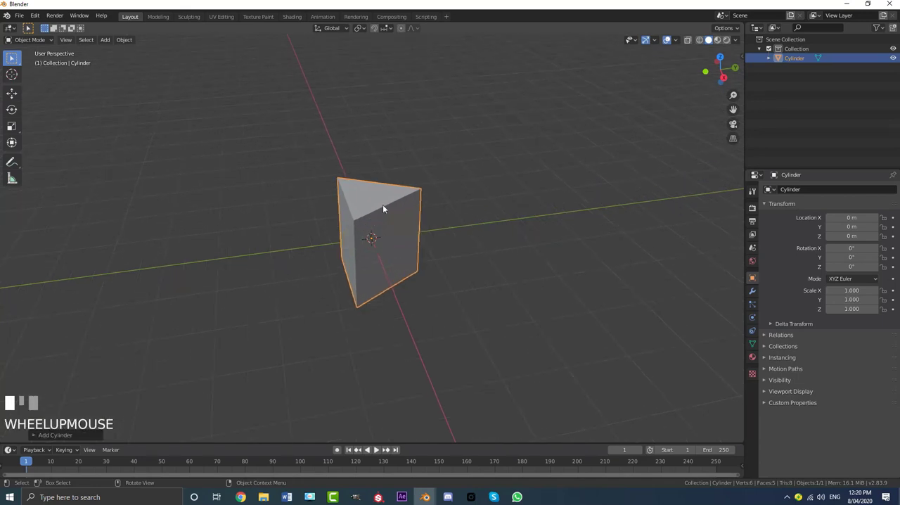
- In Edit Mode, scale the whole triangular prism by 0.25 along the Z axis
middle_drag(421, 176, 437, 200)
key(Tab)
middle_drag(458, 268, 467, 258)
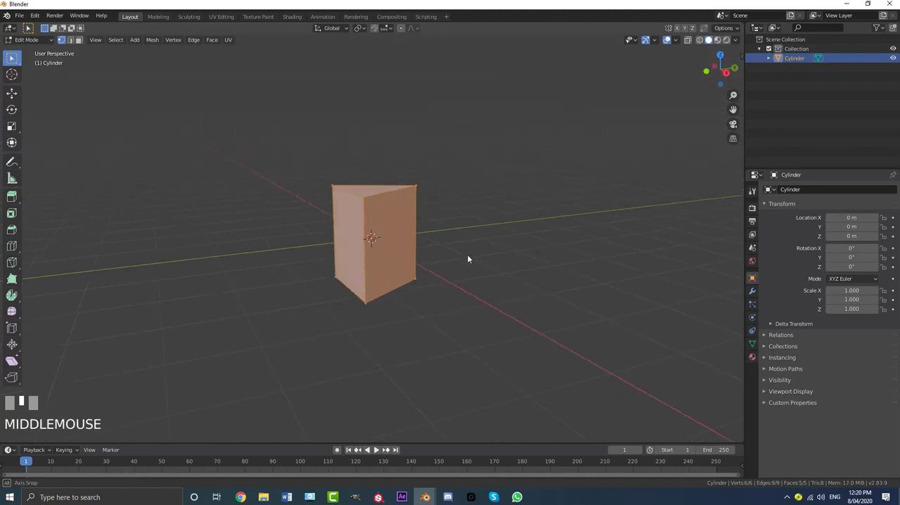
scroll(468, 259, up, 2)
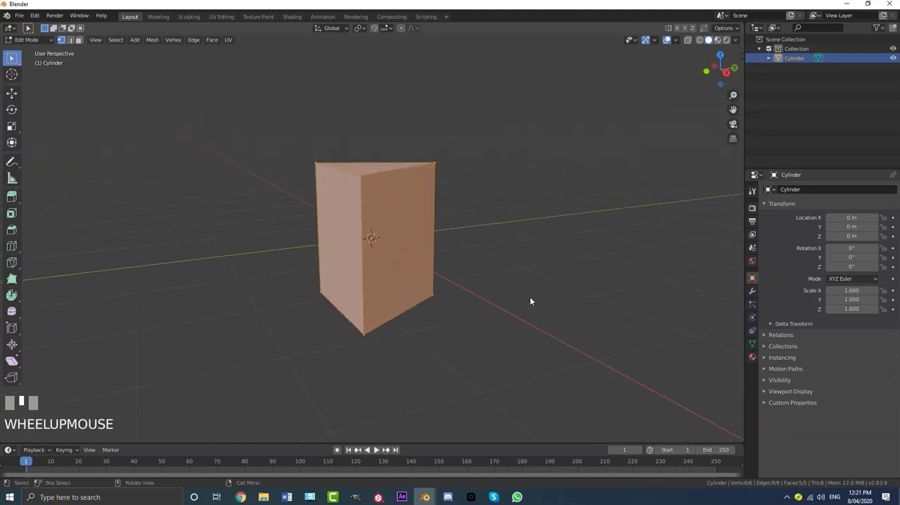
key(s)
key(z)
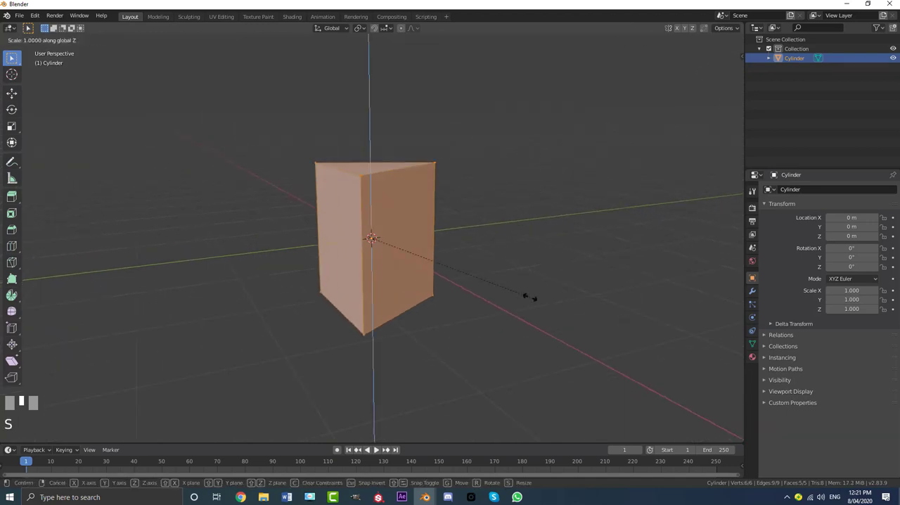
text(.25)
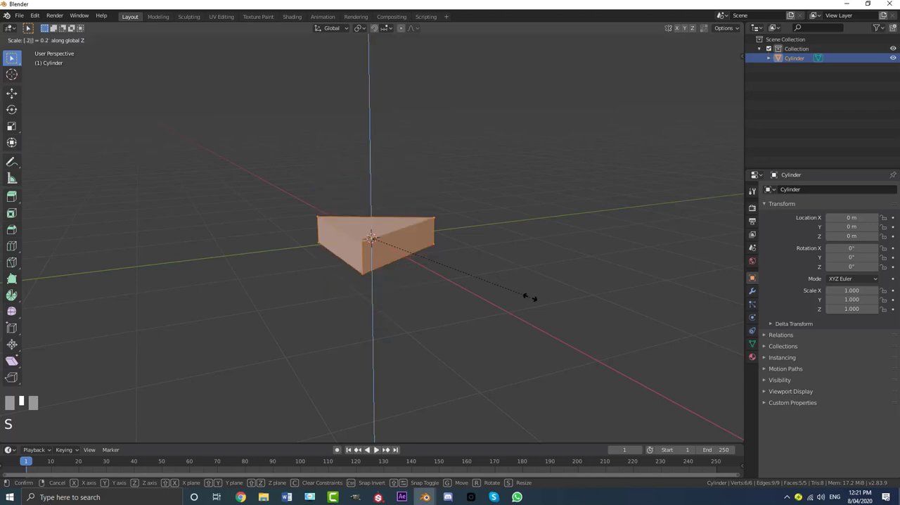
key(Return)
scroll(380, 336, up, 2)
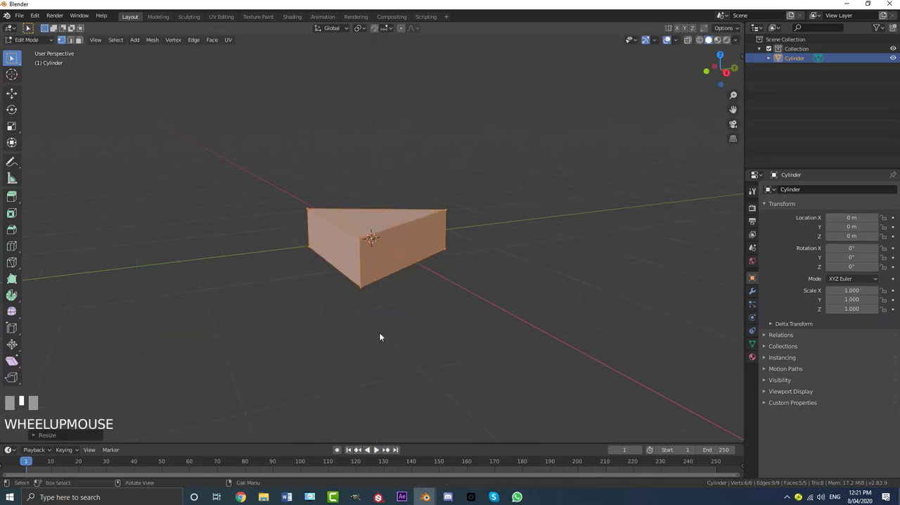
- Delete the top and bottom faces of the prism, leaving only its three sides, and return to Object Mode
middle_drag(380, 335, 407, 252)
scroll(408, 306, up, 2)
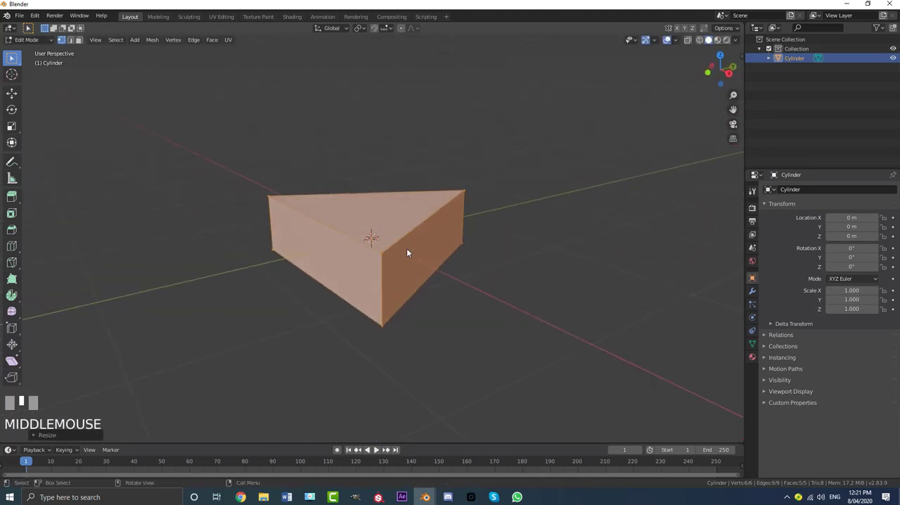
click(79, 40)
click(373, 210)
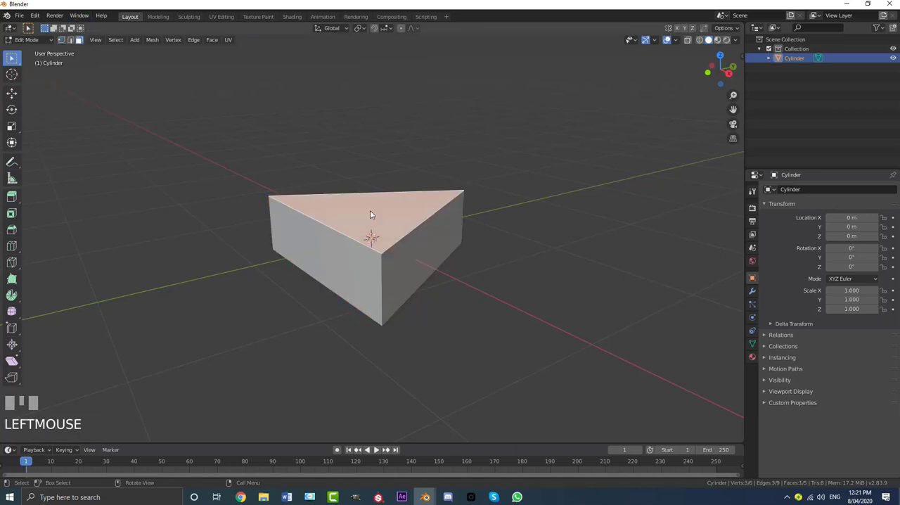
key(x)
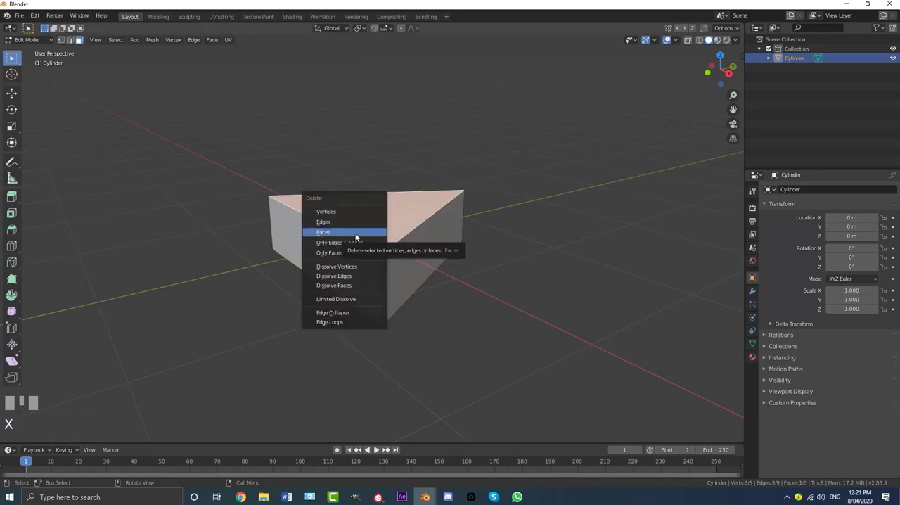
click(355, 237)
middle_drag(356, 237, 401, 233)
key(x)
click(365, 178)
key(Tab)
- Duplicate the open triangular frame, keeping the copy in exactly the same place
scroll(400, 233, up, 2)
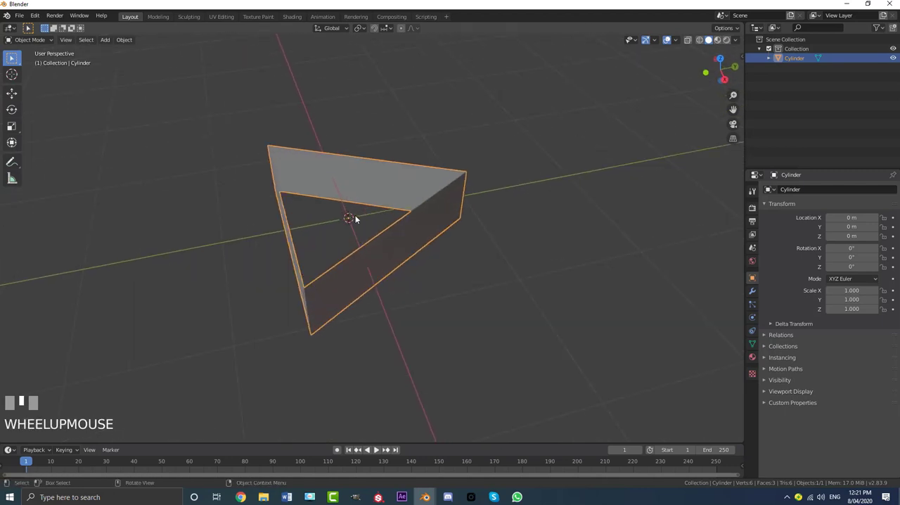
key(shift+d)
right_click(354, 141)
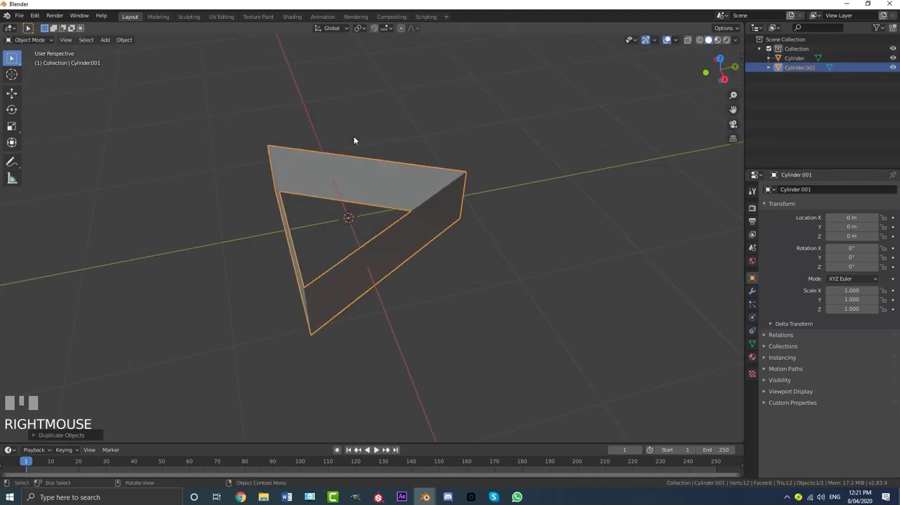
- Move the duplicate frame into a new collection named cutter and exclude that collection from the view layer
key(m)
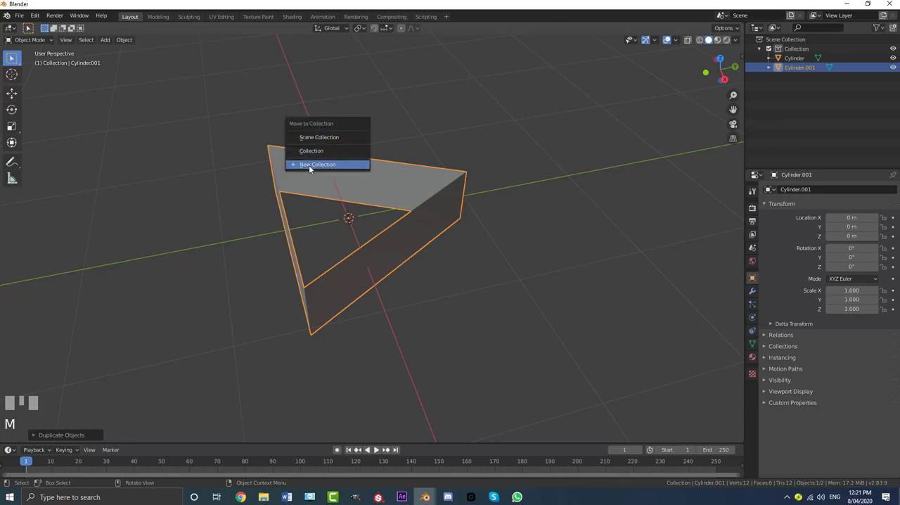
click(346, 166)
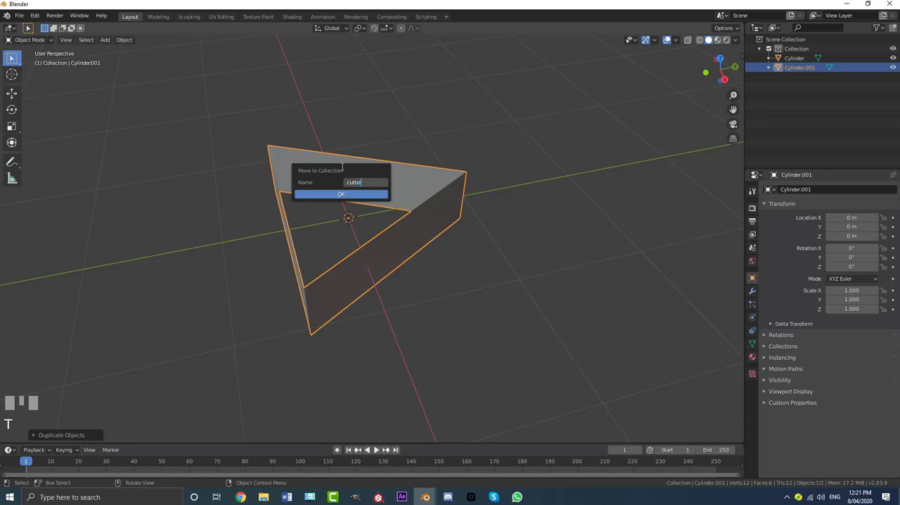
click(332, 194)
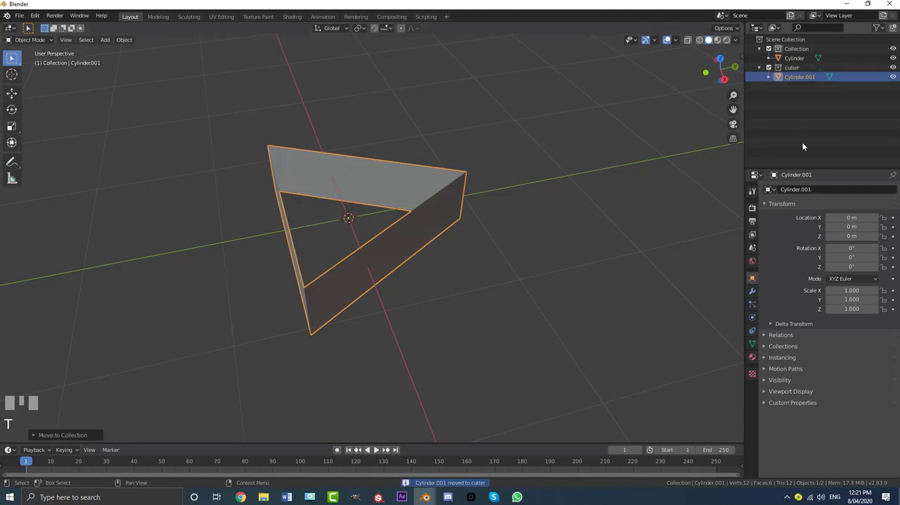
click(769, 67)
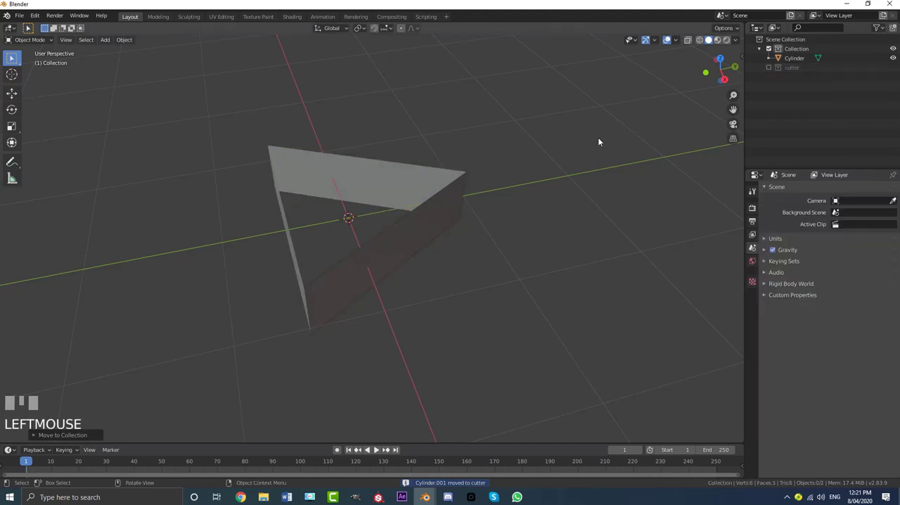
- Add a Solidify modifier to the original triangular frame
click(460, 195)
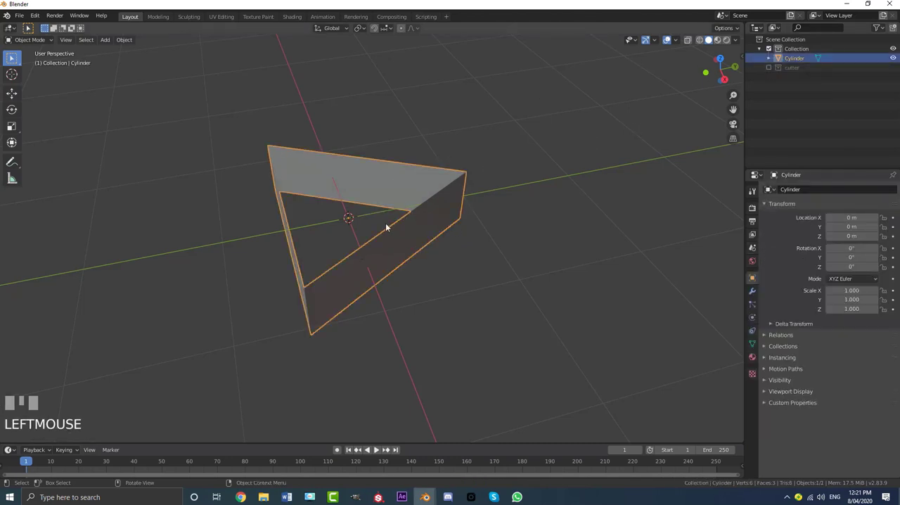
middle_drag(386, 227, 338, 235)
scroll(374, 213, down, 2)
scroll(377, 243, up, 2)
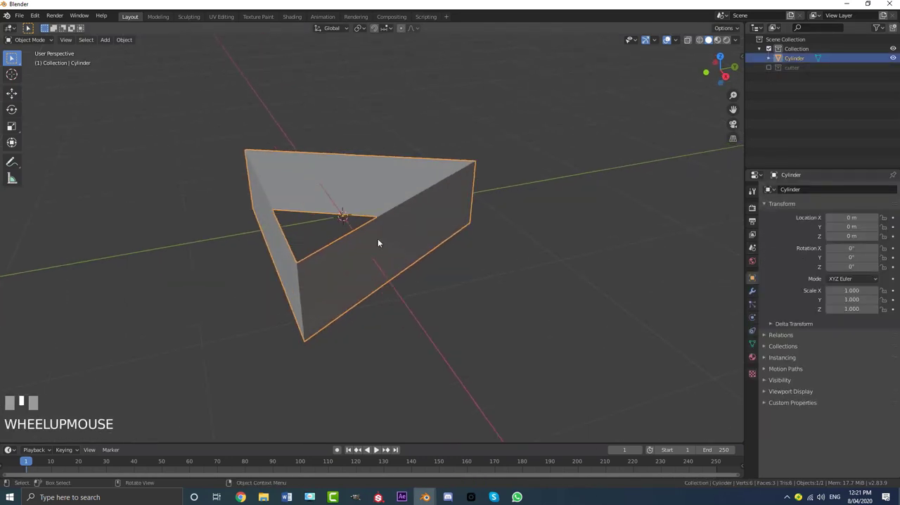
click(753, 290)
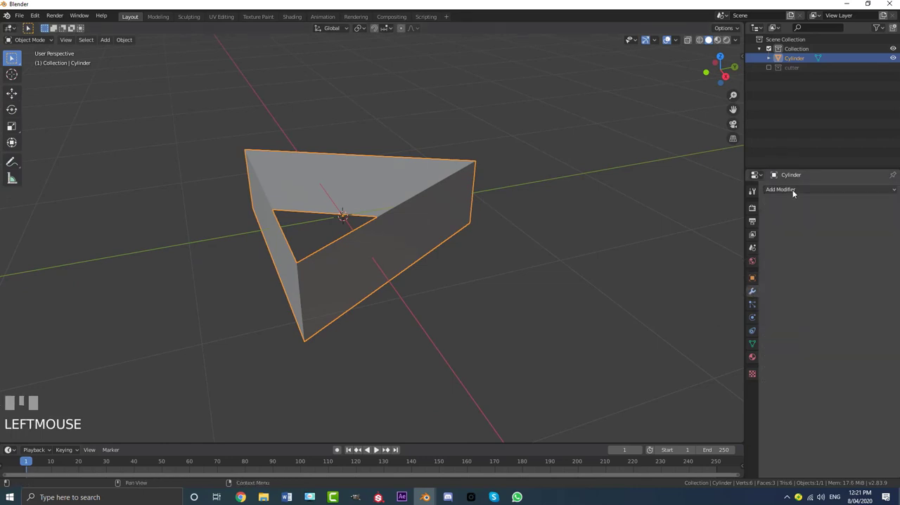
click(794, 190)
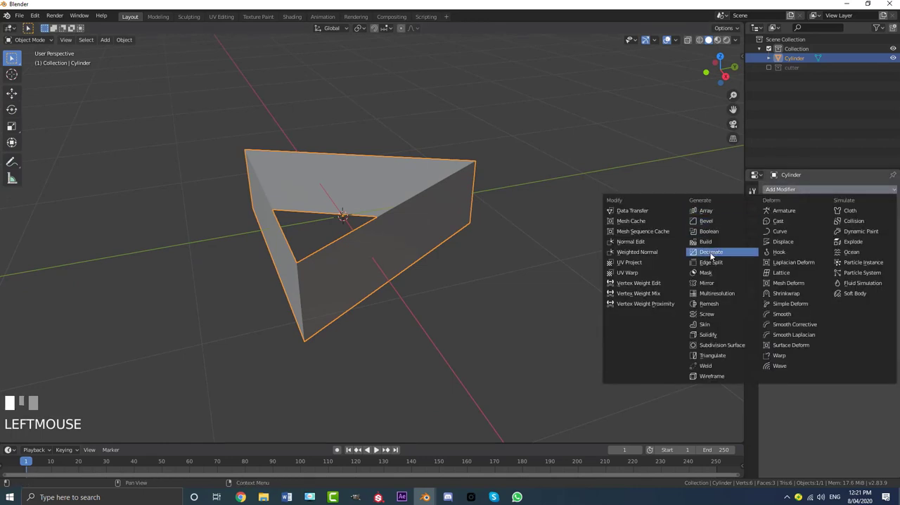
click(714, 338)
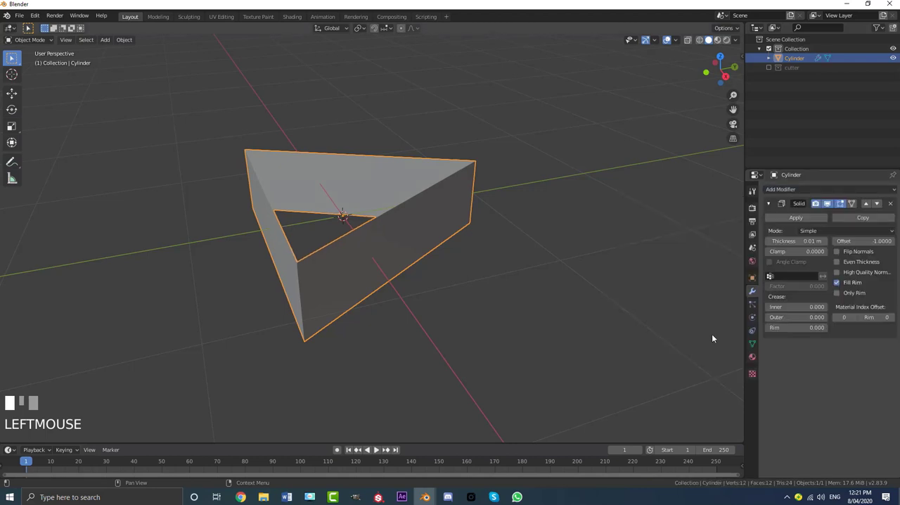
- Set the Solidify modifier's offset to 0 and thickness to 0.02 m, and collapse its settings
middle_drag(363, 228, 346, 230)
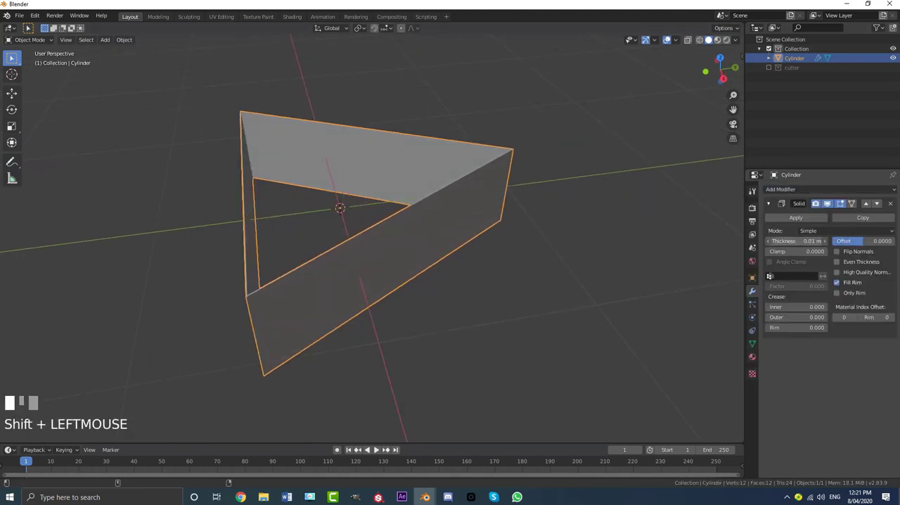
middle_drag(448, 216, 448, 237)
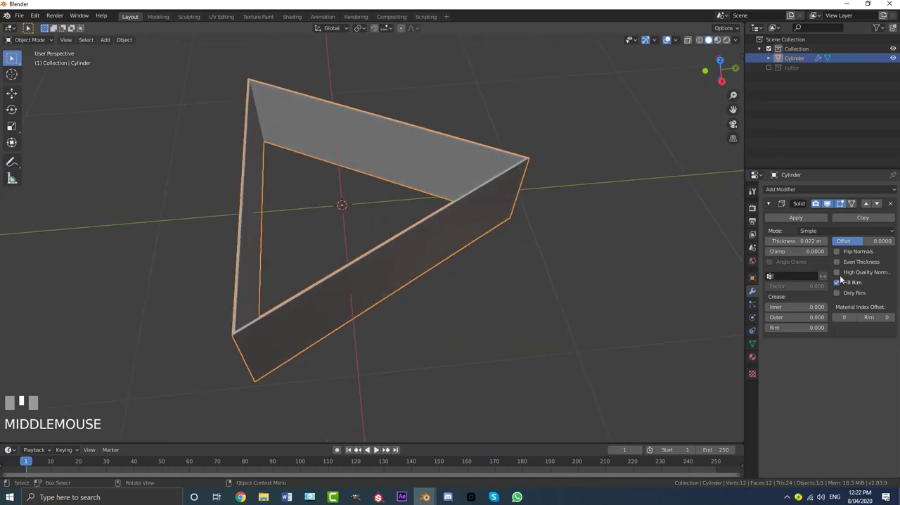
click(803, 241)
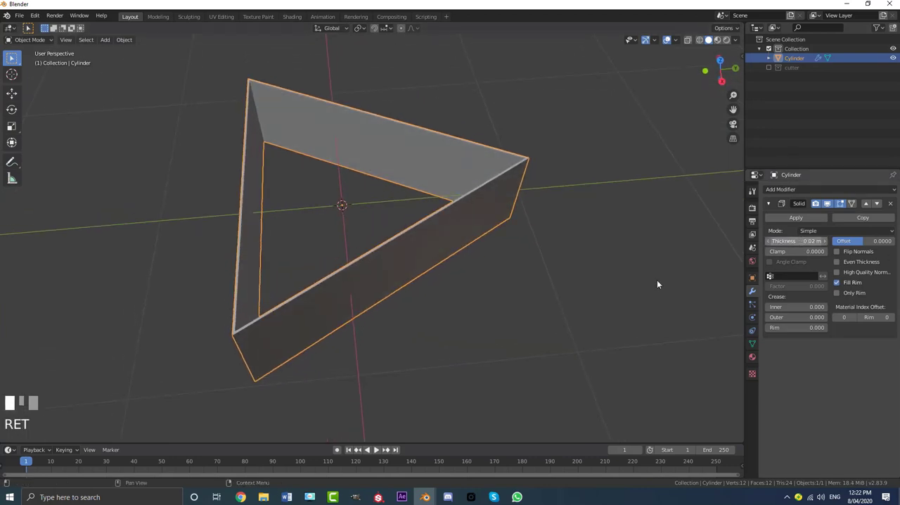
middle_drag(483, 260, 478, 246)
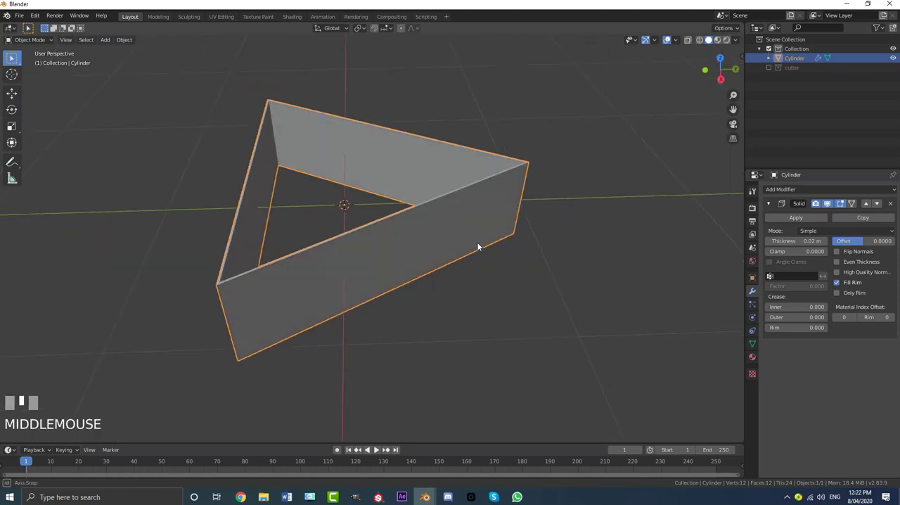
click(768, 203)
scroll(449, 215, down, 4)
key(Tab)
middle_drag(446, 221, 384, 226)
scroll(368, 234, up, 2)
key(Tab)
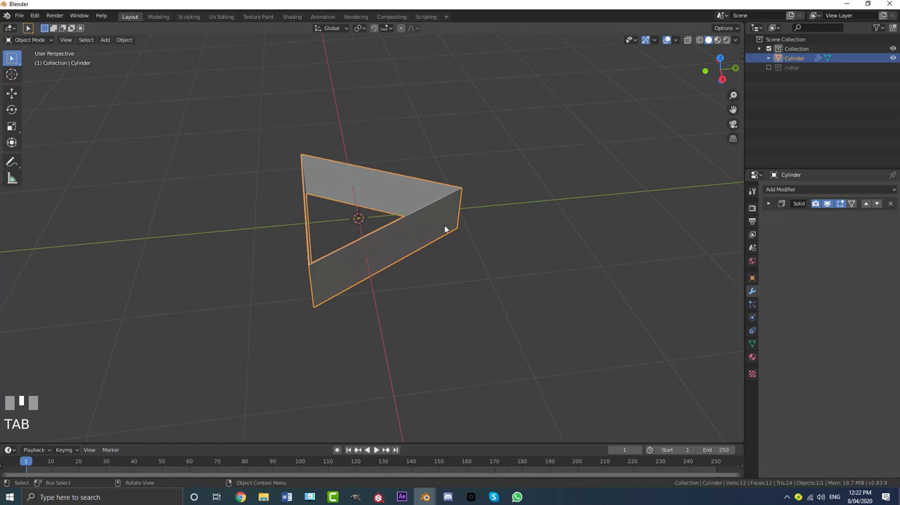
- Add a plane mesh and rotate its geometry 90° about the Y axis in Edit Mode
key(shift+a)
mouse_move(410, 220)
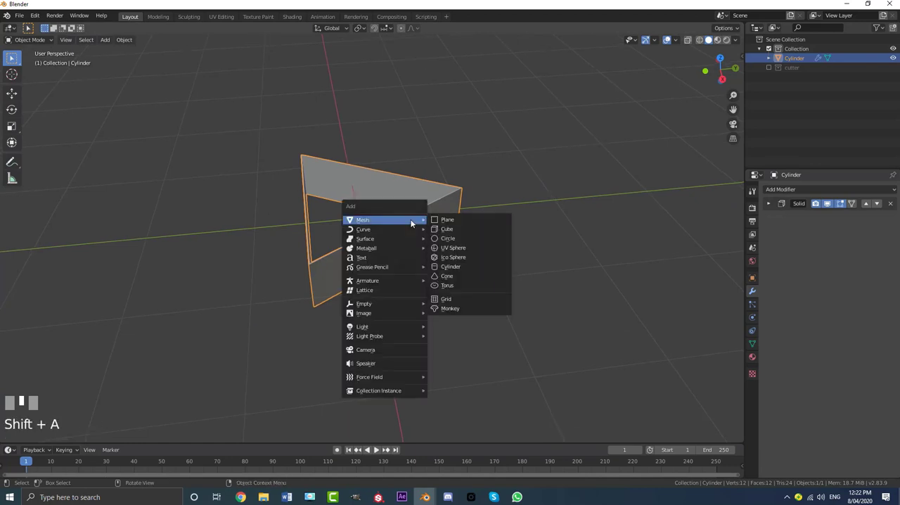
click(454, 219)
middle_drag(452, 221, 397, 246)
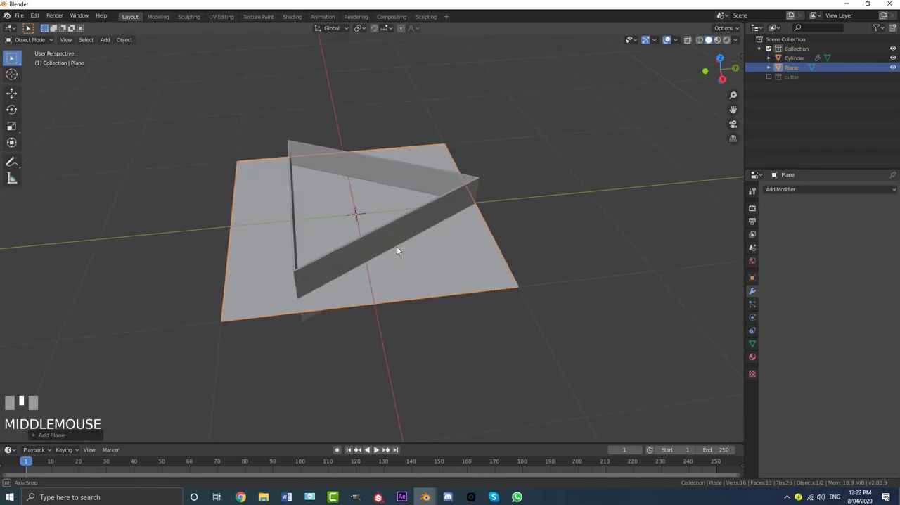
key(Tab)
text(ry)
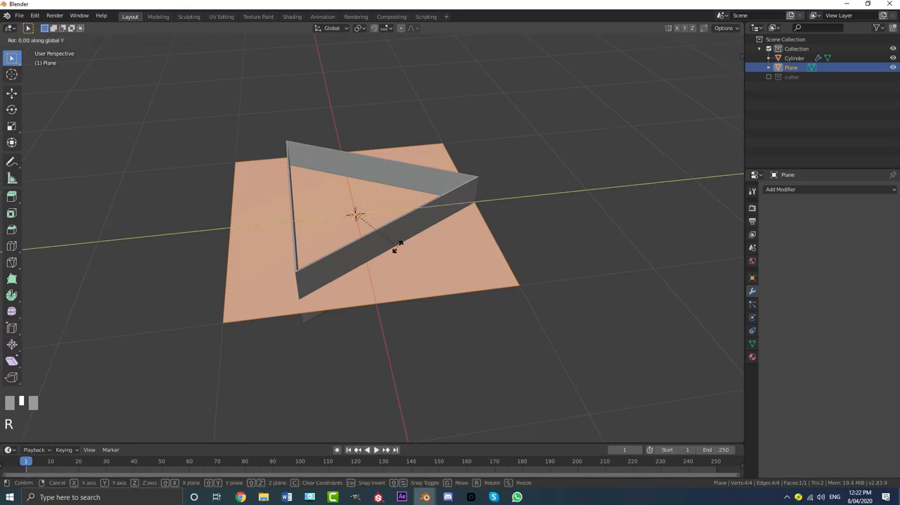
text(90)
key(Return)
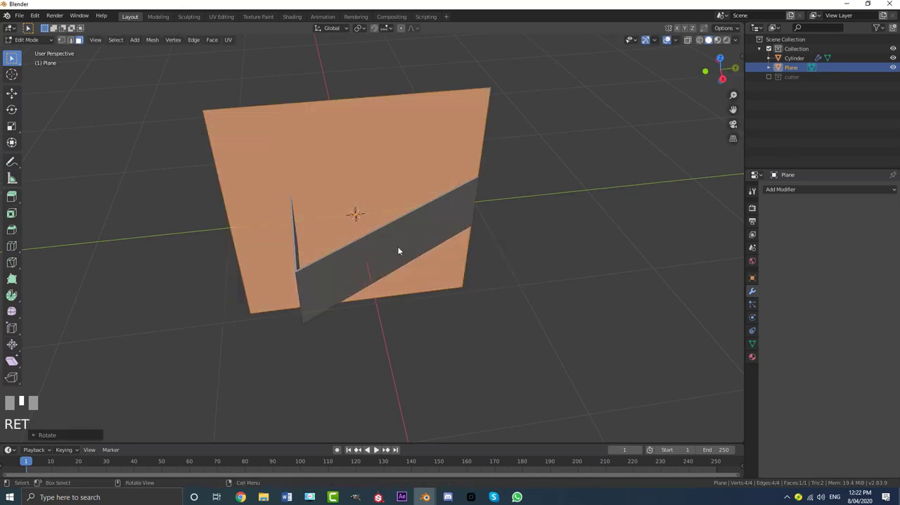
- Scale the upright plane down to a tiny square at the centre of the triangular frame
scroll(644, 316, up, 3)
scroll(563, 274, down, 3)
key(s)
click(387, 220)
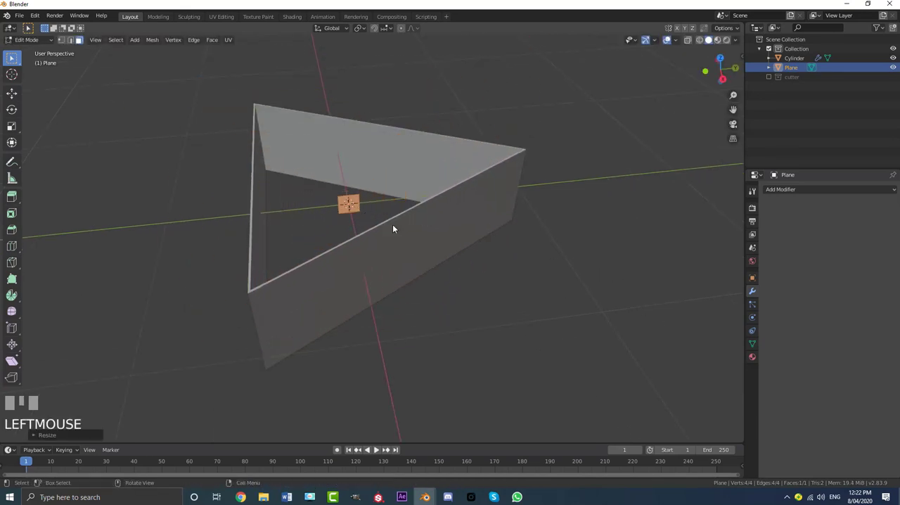
scroll(391, 226, up, 3)
key(s)
scroll(355, 208, down, 4)
middle_drag(351, 207, 426, 207)
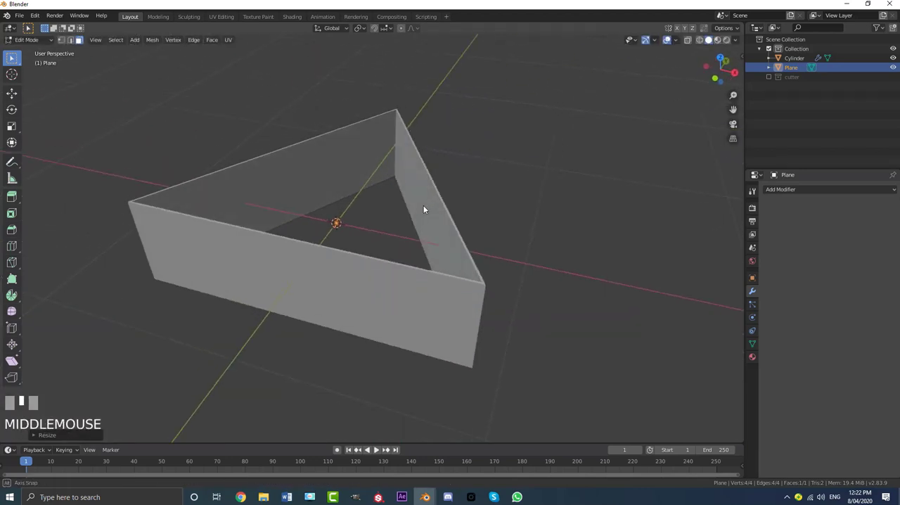
- Extrude the tiny square about 0.009 m along the X axis to make a thin block
scroll(412, 216, up, 5)
click(262, 229)
middle_drag(352, 227, 354, 231)
scroll(354, 231, up, 2)
key(e)
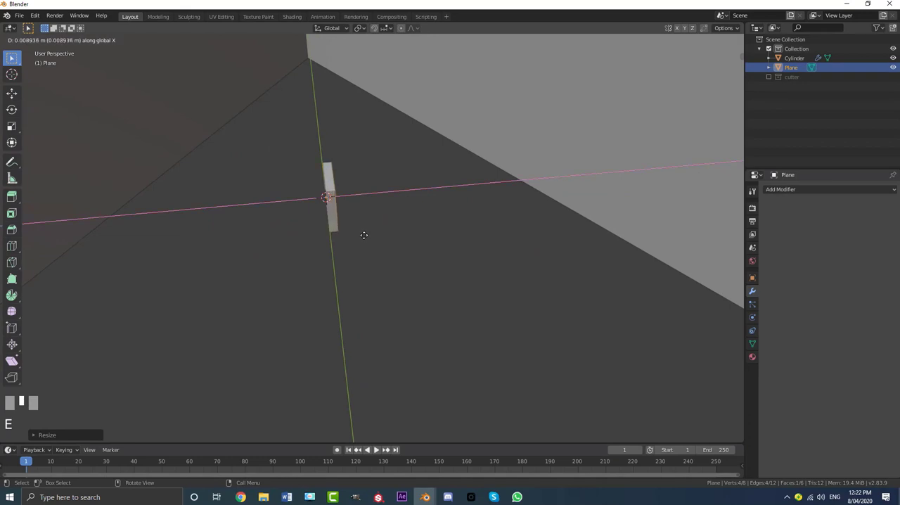
click(365, 235)
scroll(365, 235, down, 2)
- Stretch the thin block downward along Z into a long, slender leg and return to Object Mode
middle_drag(465, 232, 362, 206)
scroll(333, 180, down, 4)
key(g)
key(z)
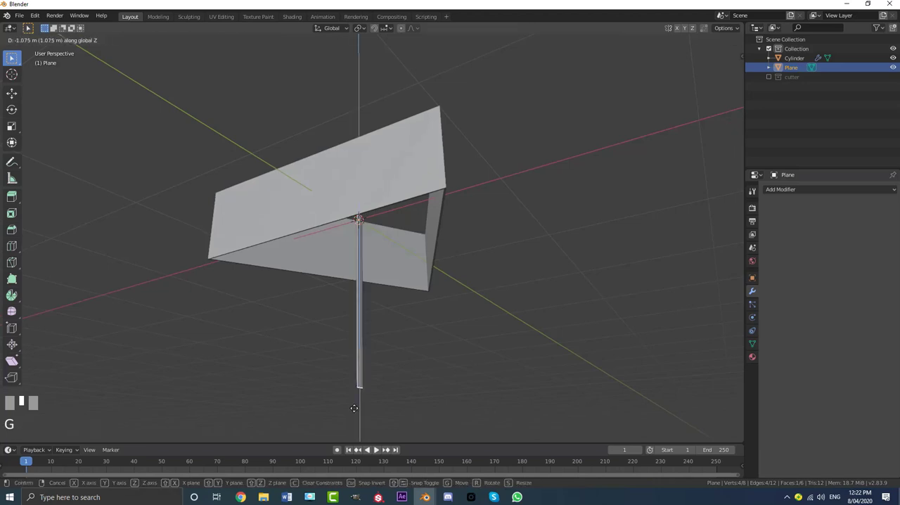
click(366, 114)
scroll(366, 115, down, 5)
middle_drag(365, 119, 334, 157)
key(g)
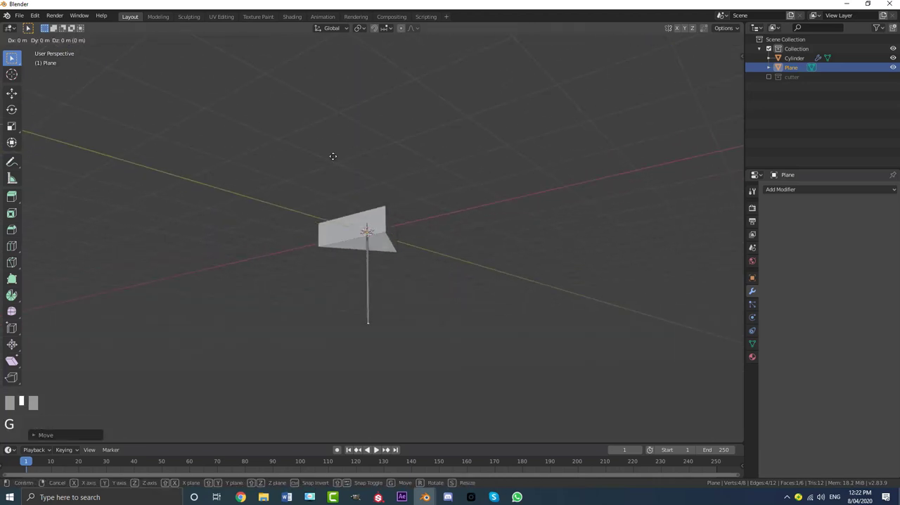
key(z)
click(356, 339)
scroll(357, 330, down, 5)
middle_drag(366, 200, 350, 182)
key(Tab)
scroll(386, 211, up, 5)
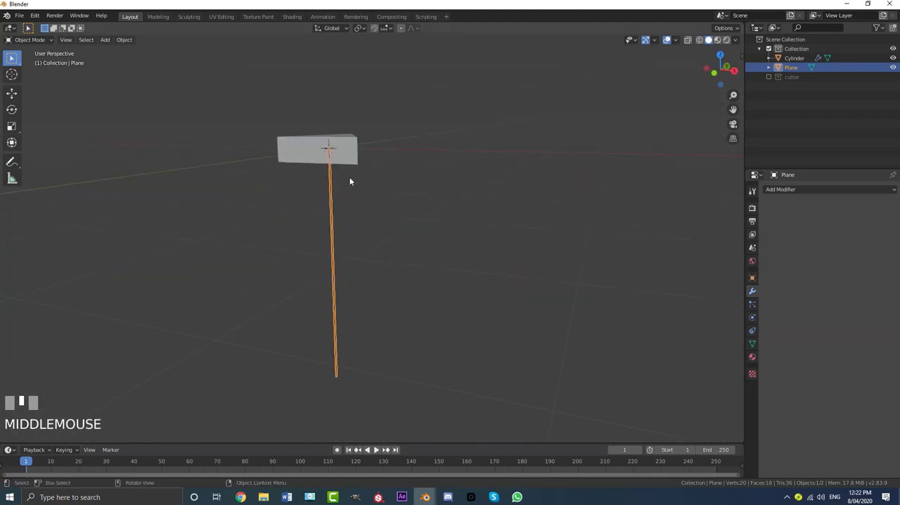
- From the top view, move the leg onto the triangle's base edge beside its lower-left corner
key(KP_7)
scroll(348, 180, up, 6)
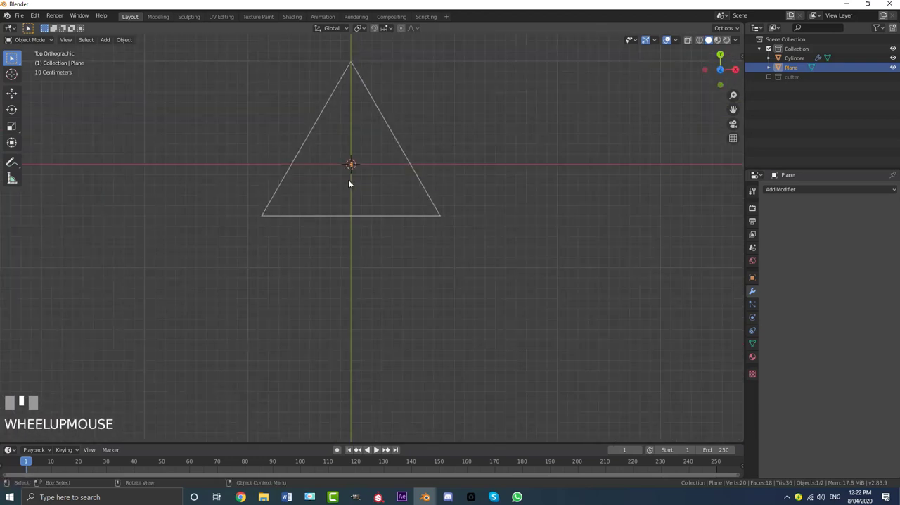
key(g)
click(228, 197)
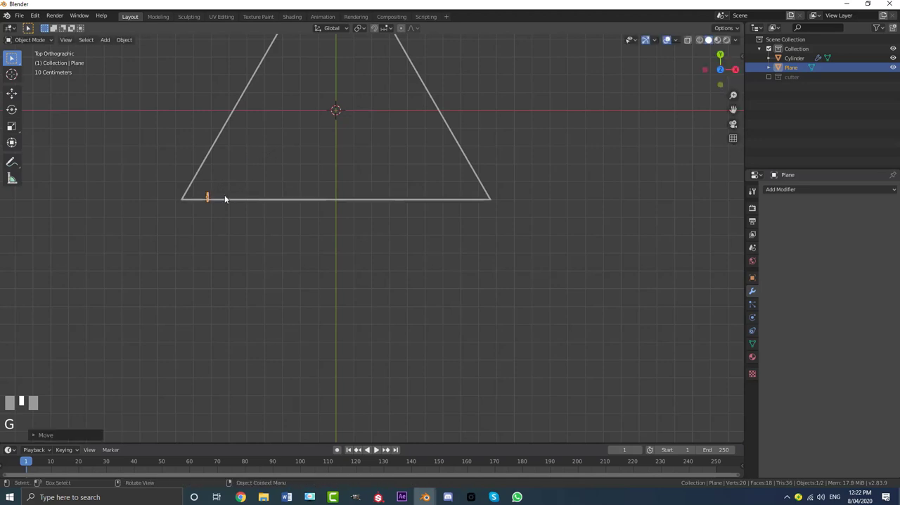
shift+middle_drag(222, 208, 372, 175)
scroll(372, 176, up, 6)
key(g)
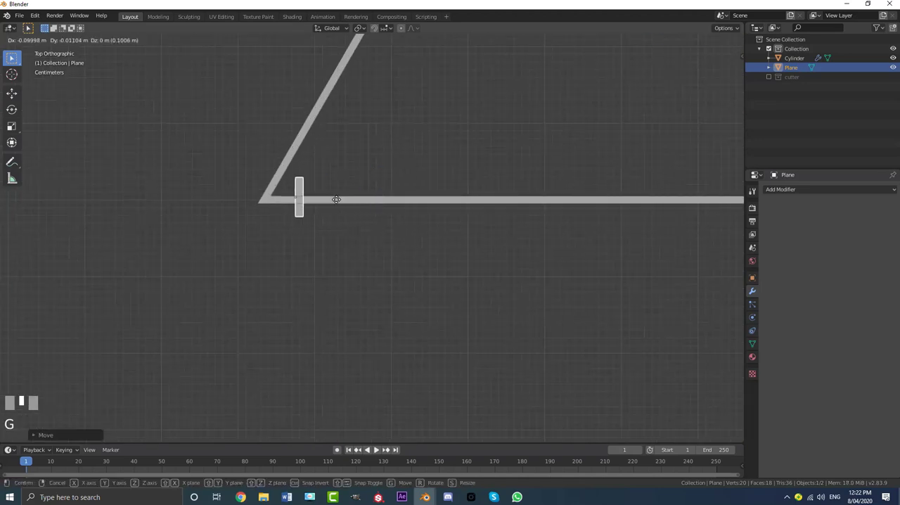
click(336, 203)
- Rotate the leg parallel to the triangle's base edge and nudge it to sit within the frame's thickness
key(r)
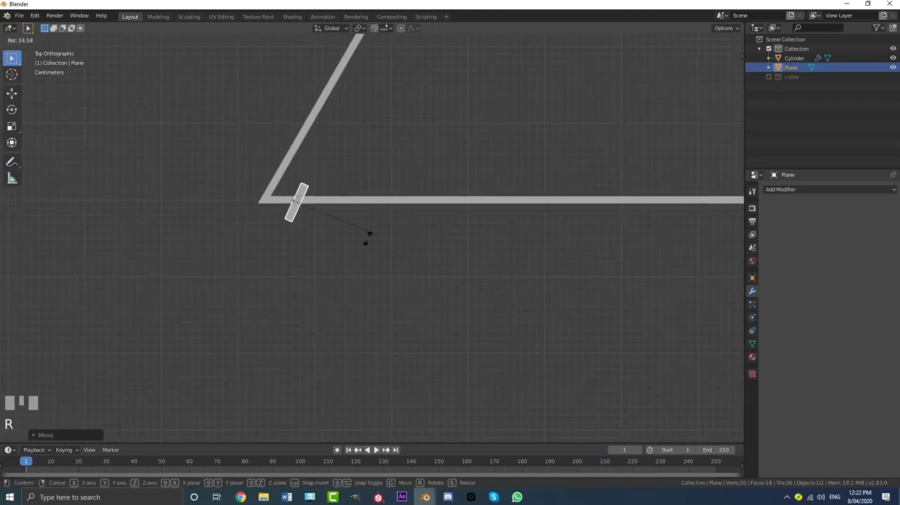
click(297, 246)
scroll(296, 244, up, 2)
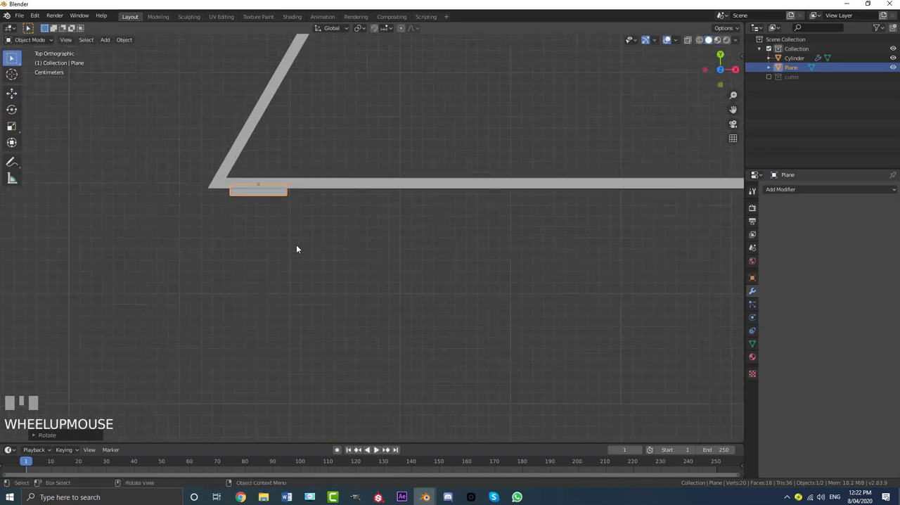
key(g)
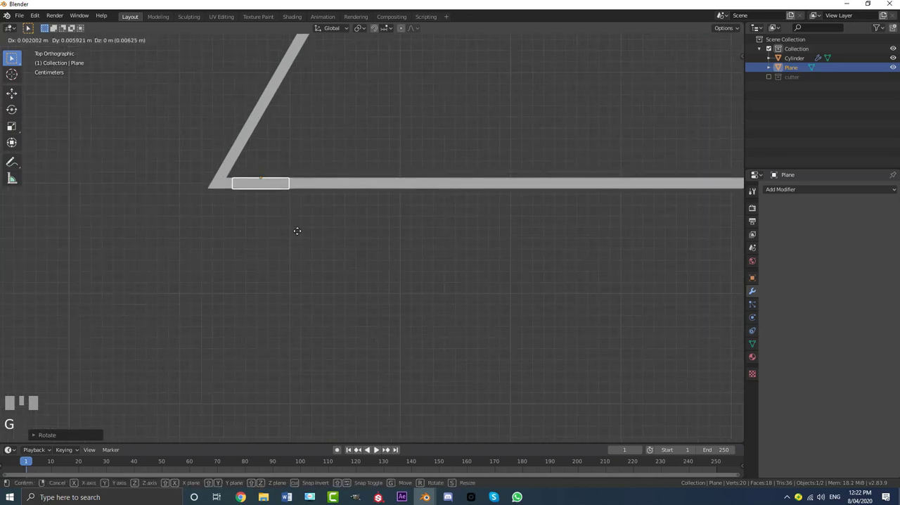
shift+click(297, 231)
scroll(316, 211, down, 1)
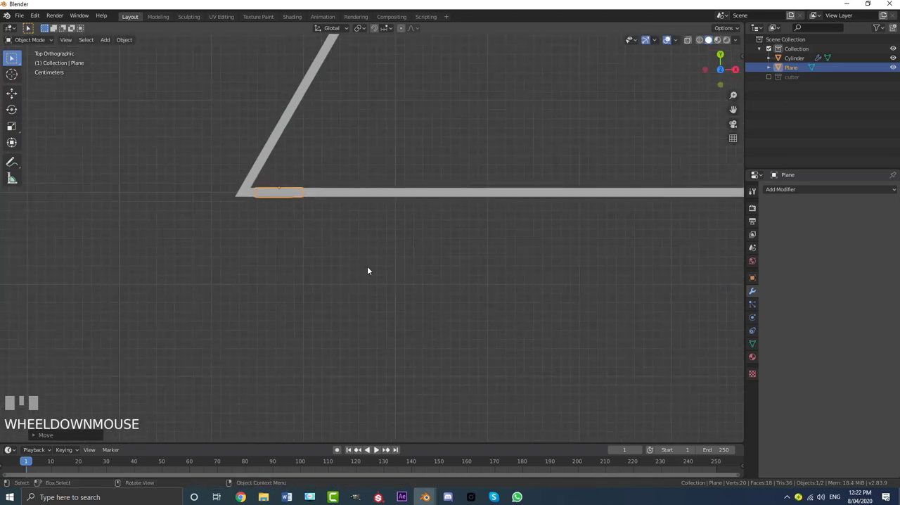
scroll(368, 271, down, 3)
- Duplicate the leg along the X axis to the triangle's lower-right corner and deselect everything
shift+middle_drag(420, 262, 287, 255)
key(shift+d)
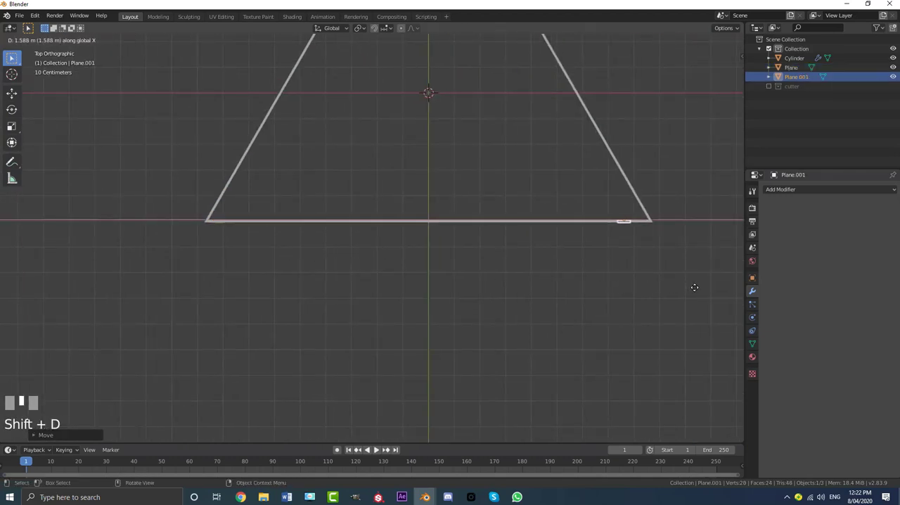
click(72, 281)
scroll(244, 267, down, 1)
middle_drag(244, 267, 647, 246)
key(alt+a)
- Lower both legs together along Z until their tops meet the frame's bottom edge, leaving nothing selected
middle_drag(533, 252, 277, 219)
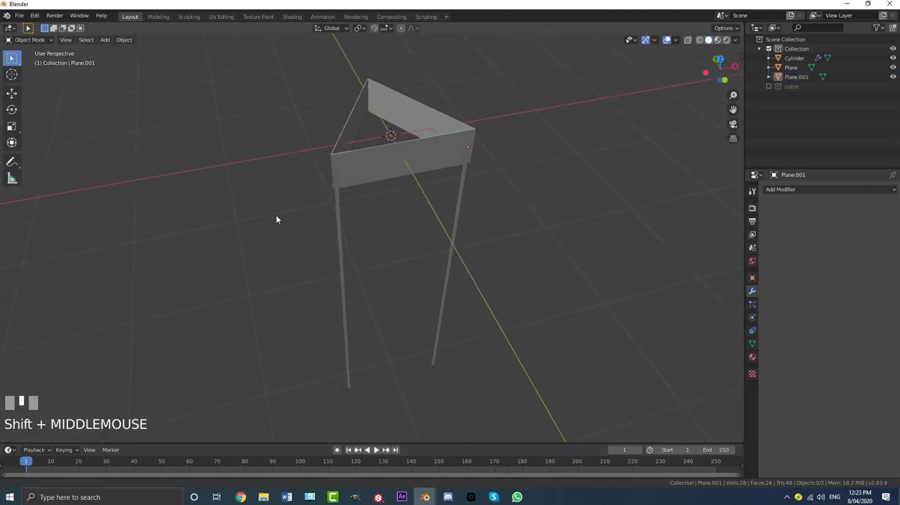
scroll(314, 204, up, 2)
click(315, 204)
shift+click(503, 182)
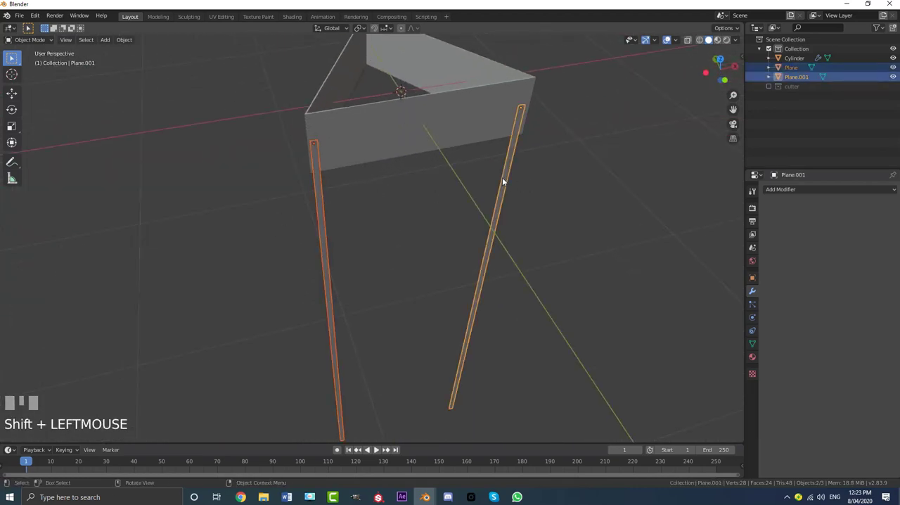
key(g)
key(z)
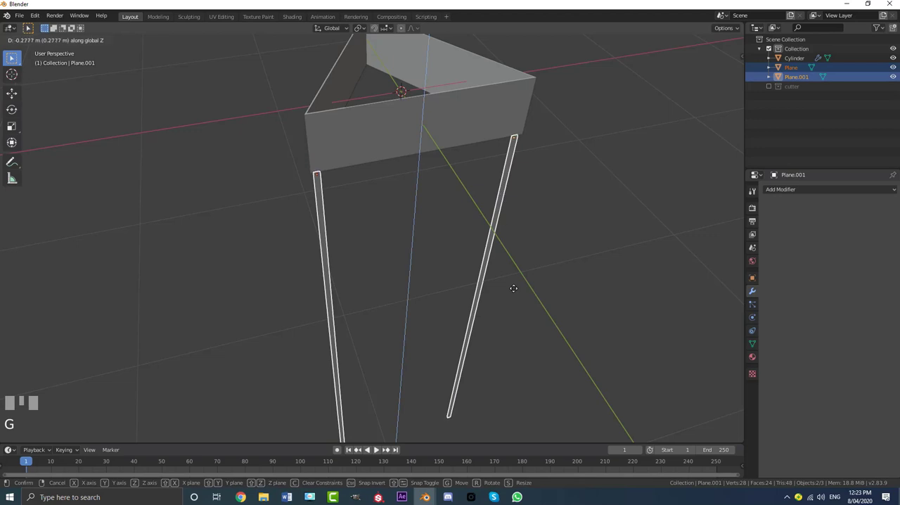
click(515, 283)
key(alt+a)
- Duplicate the right leg and place the copy inside the triangle near its apex in the top view
scroll(468, 257, down, 3)
click(429, 233)
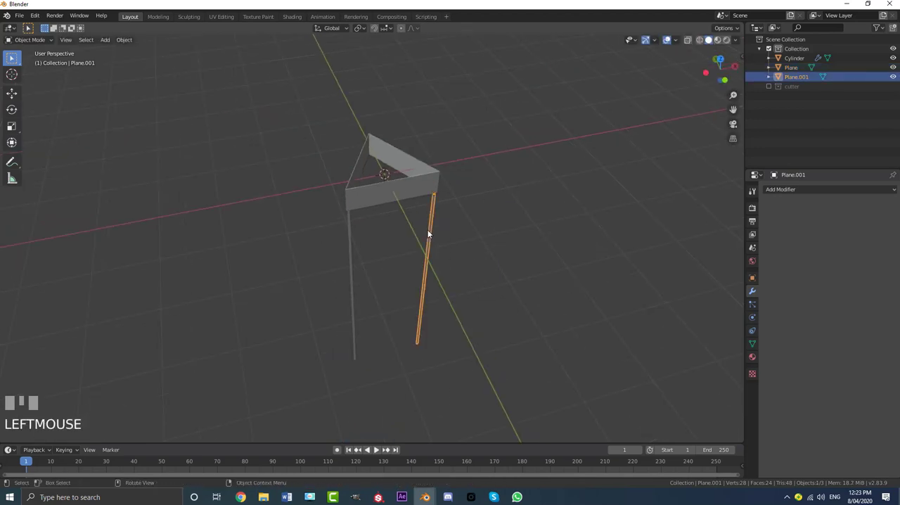
key(KP_7)
scroll(385, 248, up, 3)
key(shift+d)
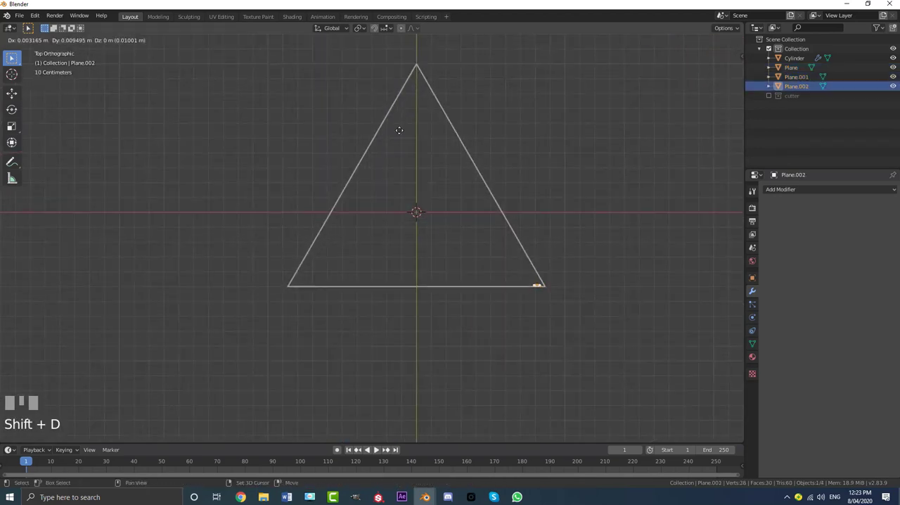
click(430, 97)
shift+middle_drag(459, 78, 405, 200)
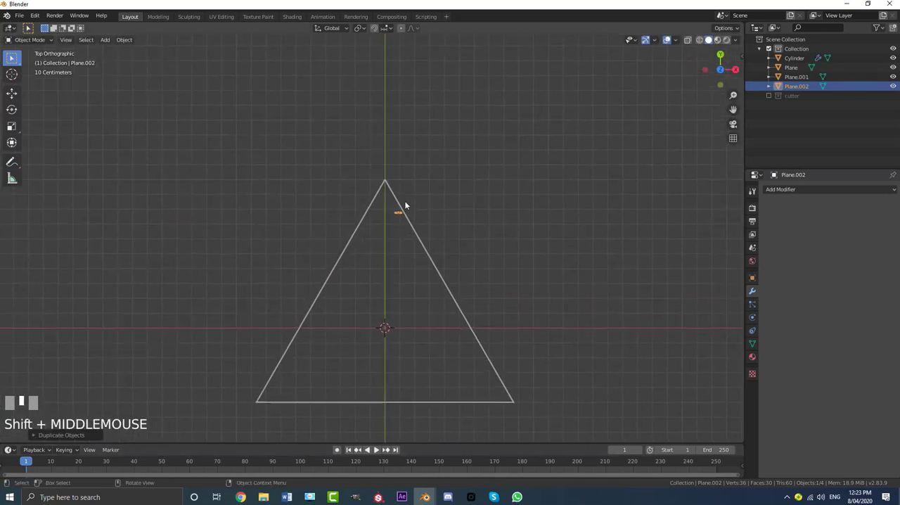
- Switch the viewport to wireframe shading and move the third leg onto the triangle's apex
scroll(404, 201, up, 2)
key(z)
click(327, 203)
scroll(392, 264, up, 2)
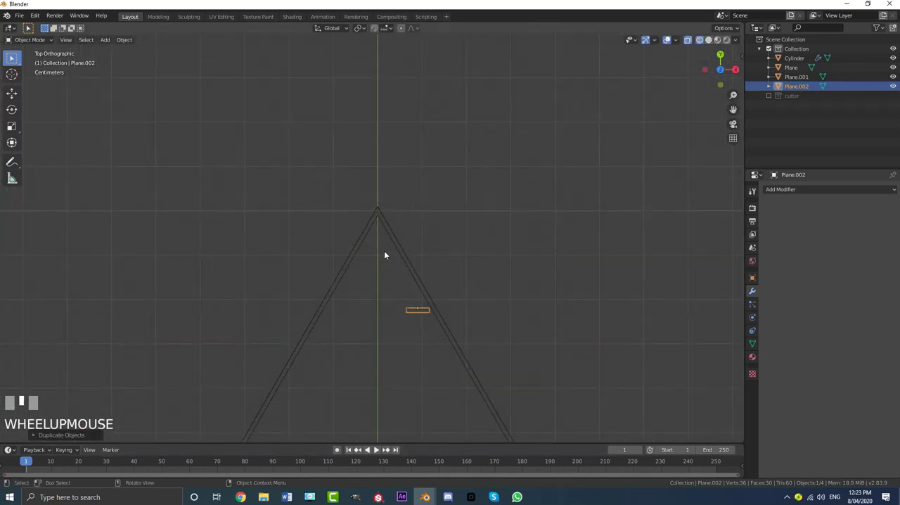
key(g)
click(356, 175)
scroll(357, 175, up, 4)
shift+middle_drag(402, 179, 404, 197)
scroll(453, 196, up, 1)
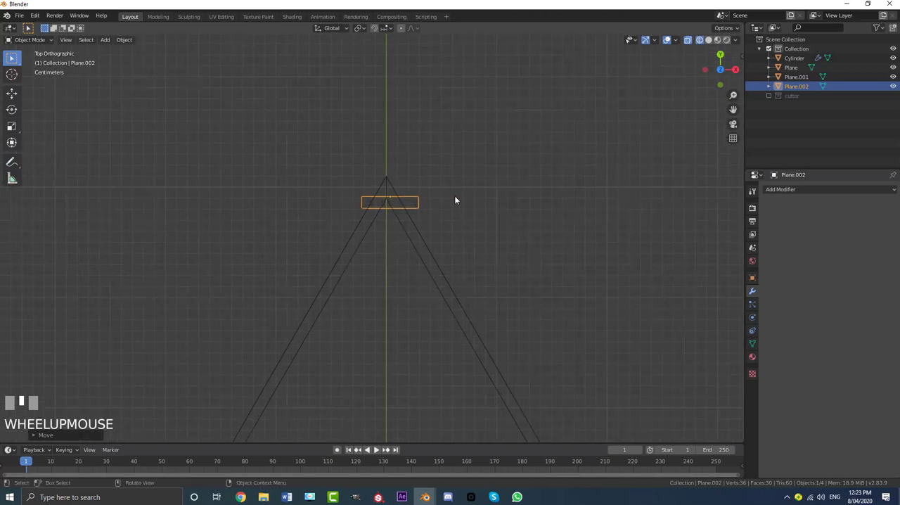
- Rotate the third leg parallel to the triangle's right side and position it within that side's thickness near the apex
key(r)
click(430, 274)
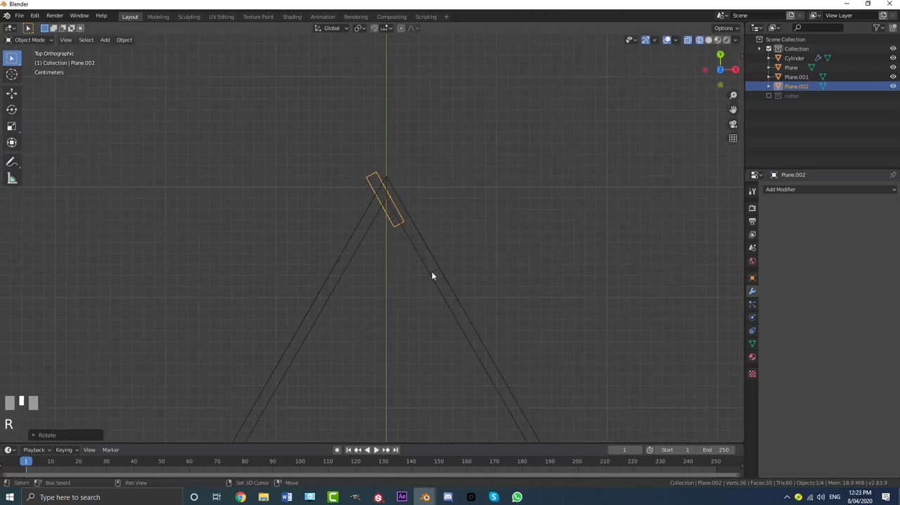
key(g)
click(421, 296)
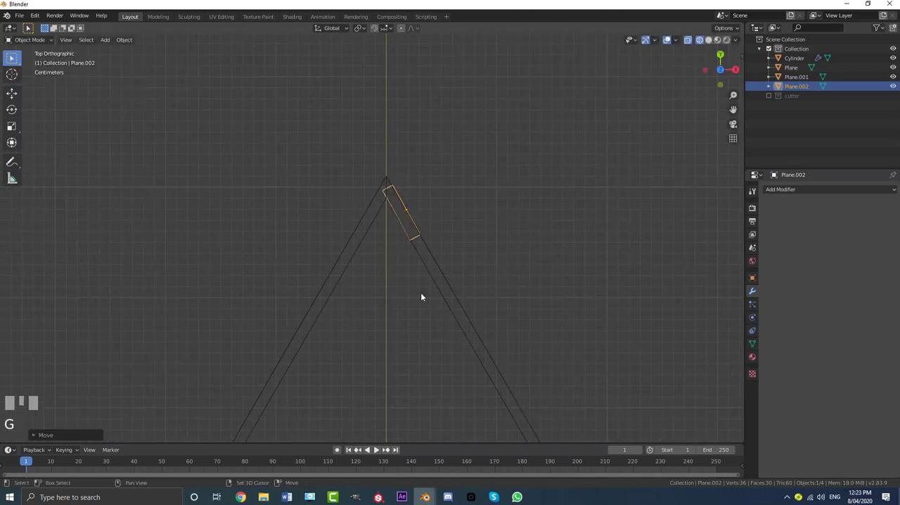
key(r)
click(500, 252)
scroll(413, 251, down, 5)
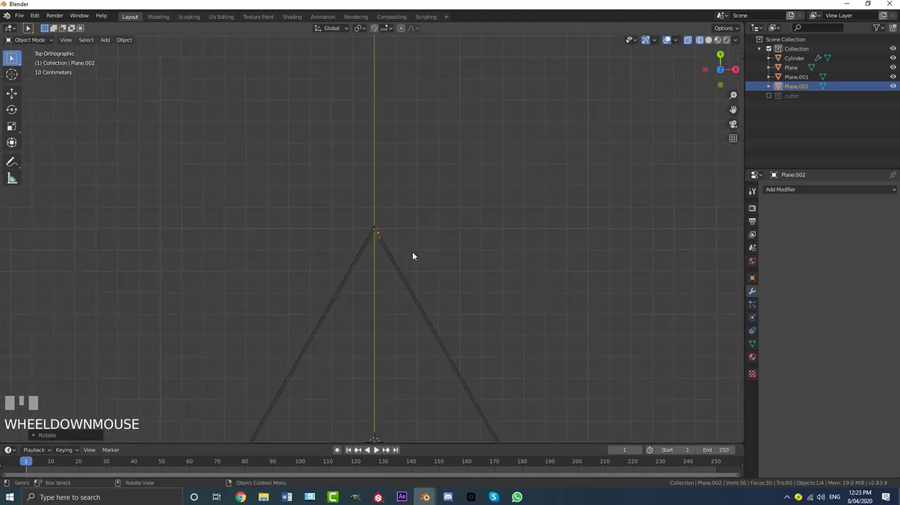
- Return the viewport to solid shading, deselect the third leg, and view the frame in perspective from above
key(z)
click(470, 269)
scroll(391, 294, down, 7)
click(447, 211)
middle_drag(447, 212, 384, 227)
scroll(451, 246, up, 2)
middle_drag(451, 246, 372, 252)
scroll(406, 265, up, 2)
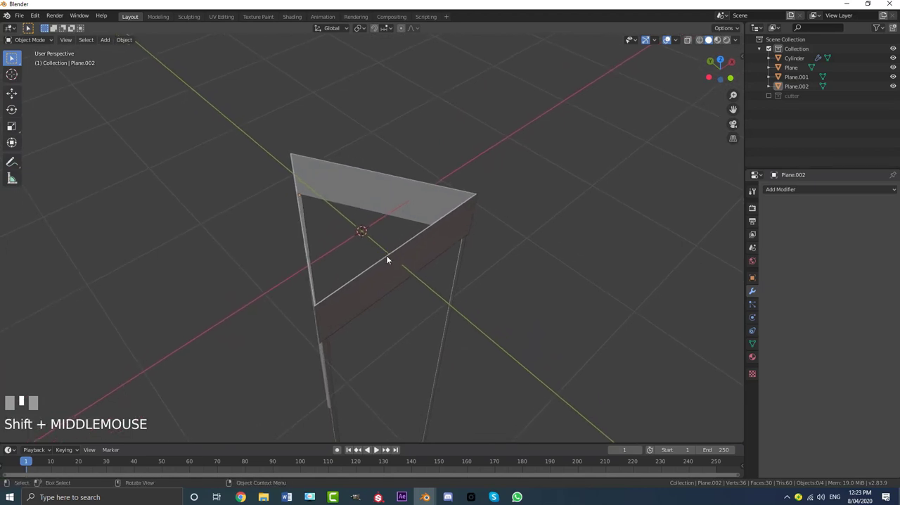
- Add a camera matching the current viewing angle and look through it
key(shift+a)
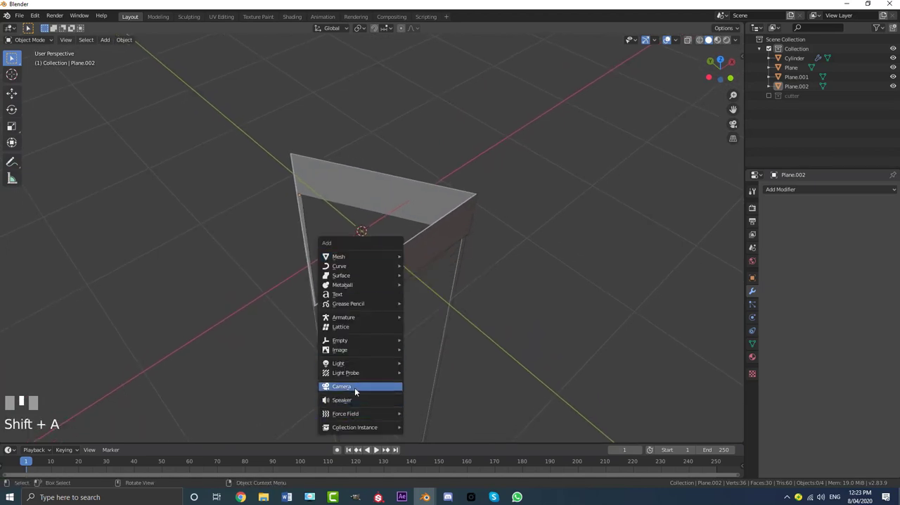
click(355, 388)
key(KP_0)
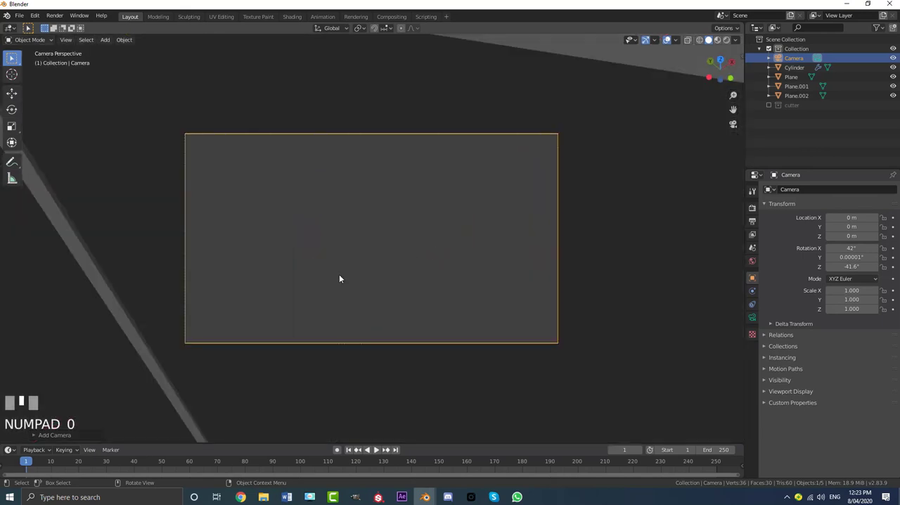
- Pull the camera back along its local Z axis and shift it to frame the triangle, at about X -2.48, Y -2.88, Z 4.17 m
key(g)
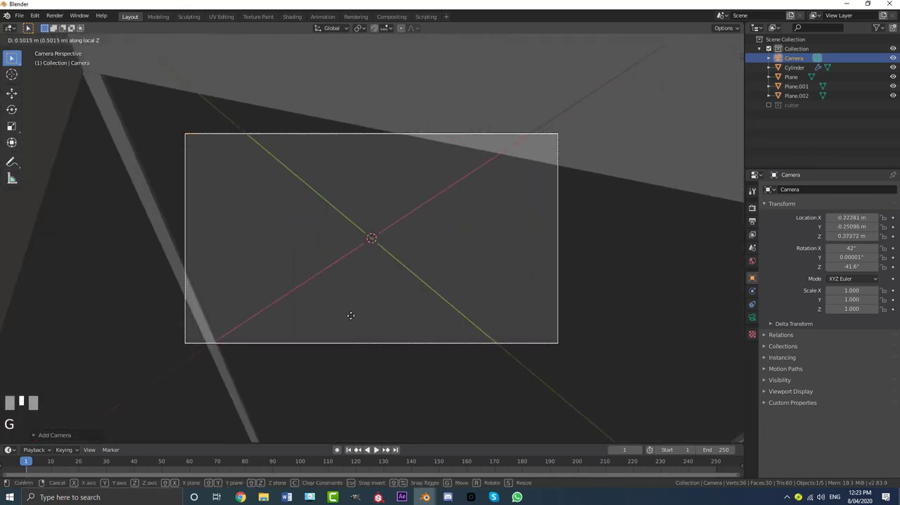
click(371, 381)
key(g)
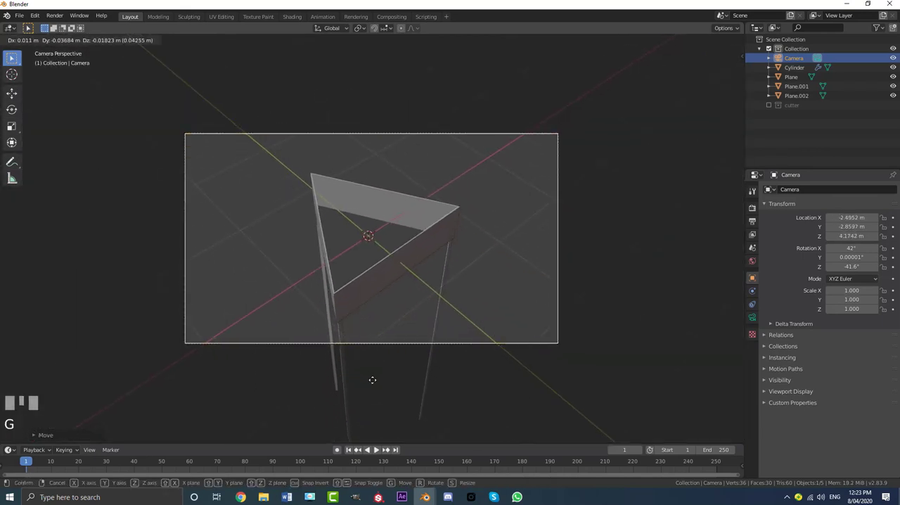
click(384, 380)
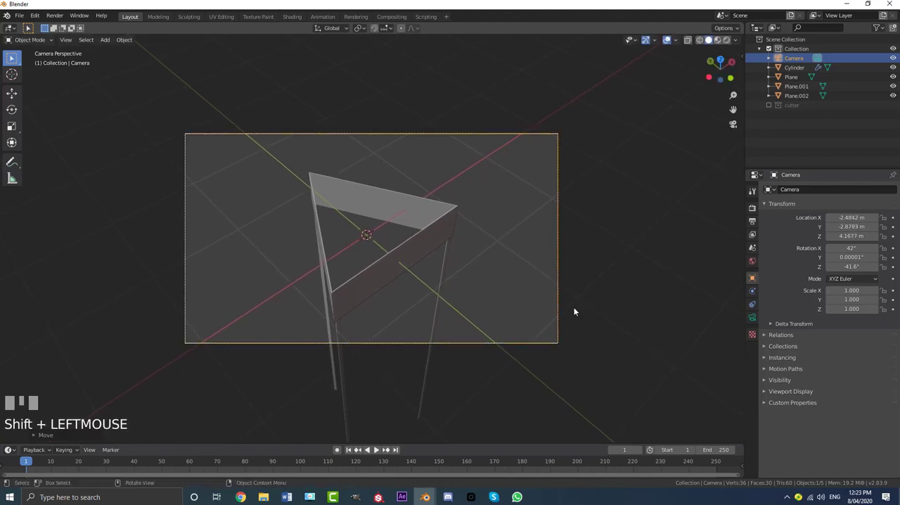
- Set the camera's focal length to 85 mm
click(755, 320)
click(753, 319)
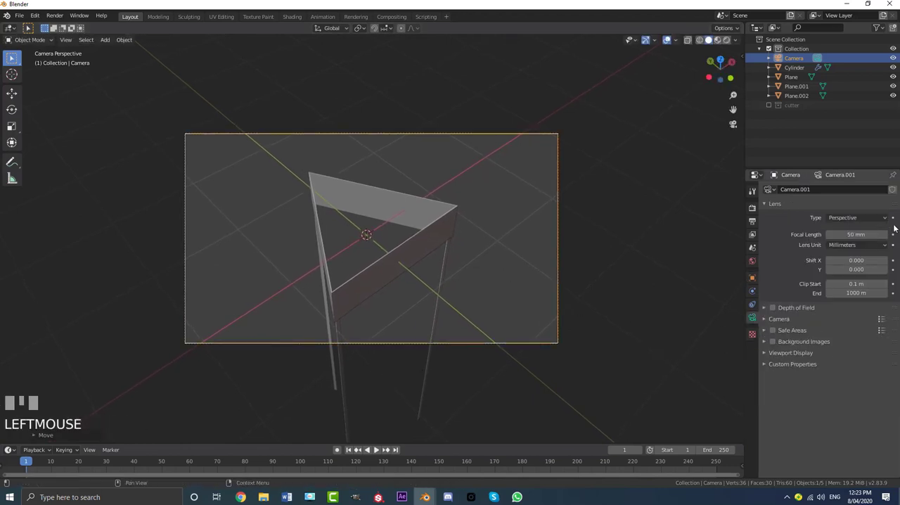
click(855, 238)
text(8)
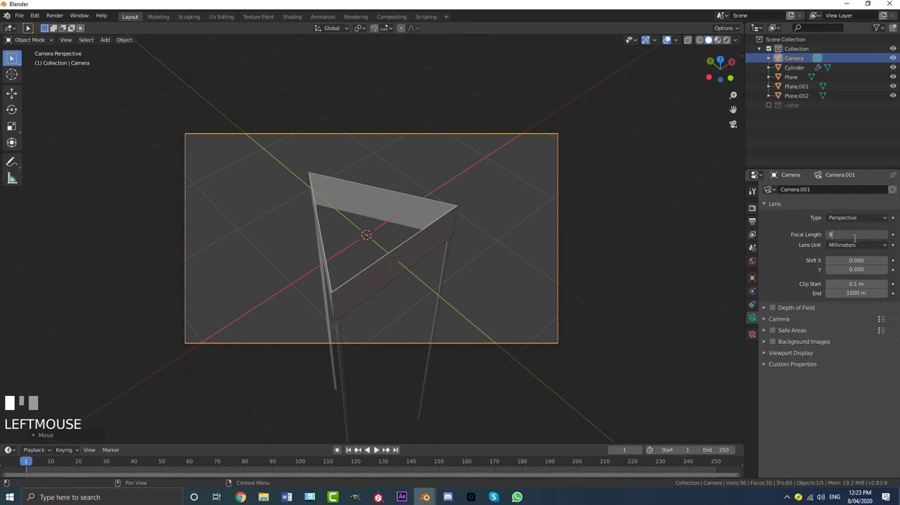
text(5)
key(Return)
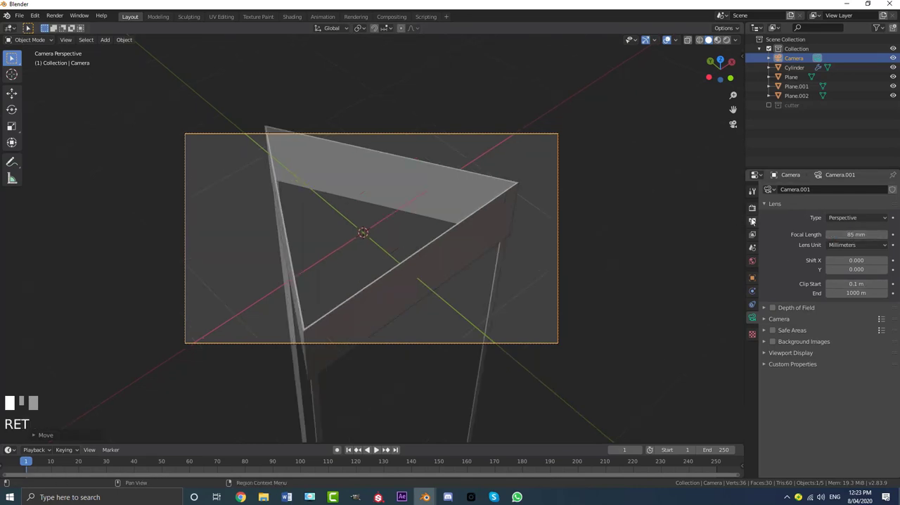
- Set the render's vertical resolution to 1920 px for a square frame
click(753, 221)
click(854, 209)
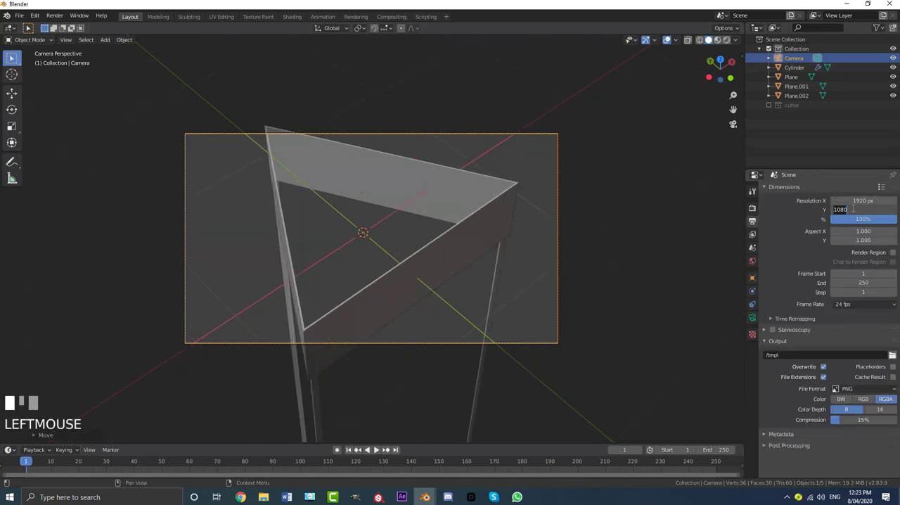
text(1920)
key(Return)
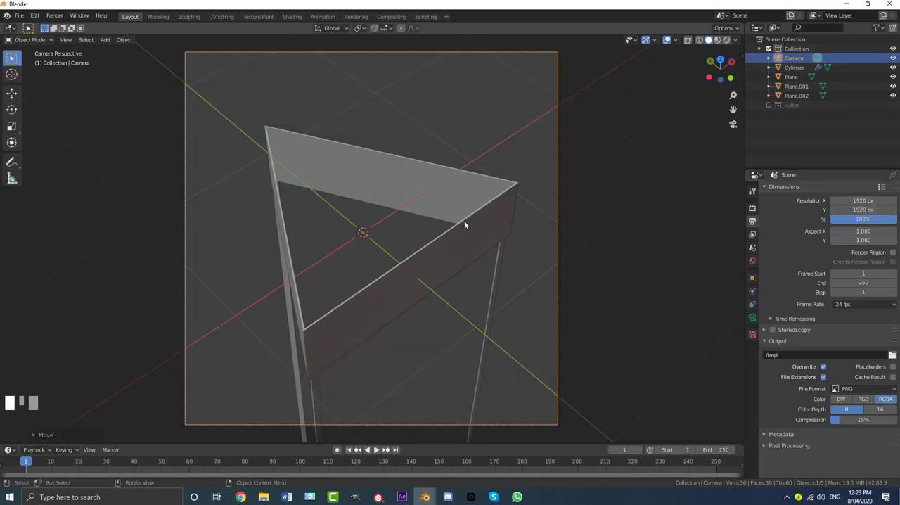
- Nudge the camera slightly along its local Z axis to adjust how the triangle fits the square frame
scroll(454, 225, down, 2)
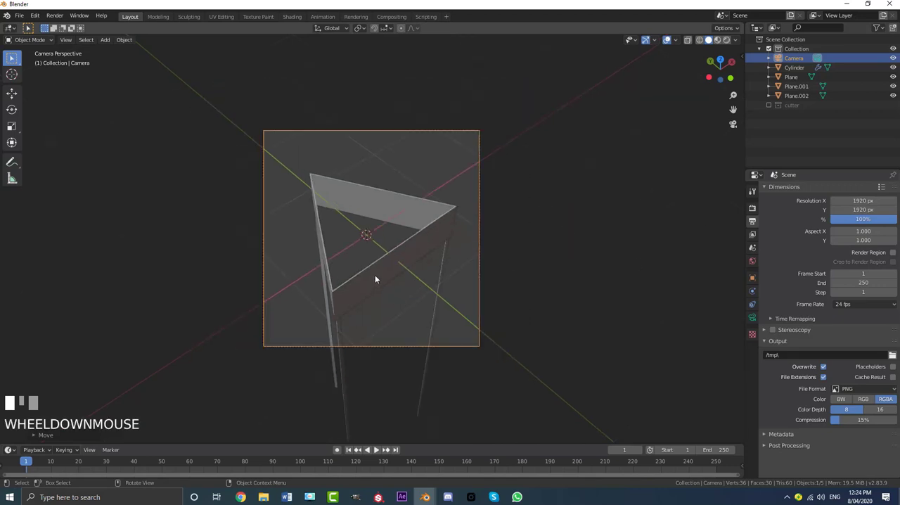
key(g)
key(z)
key(z)
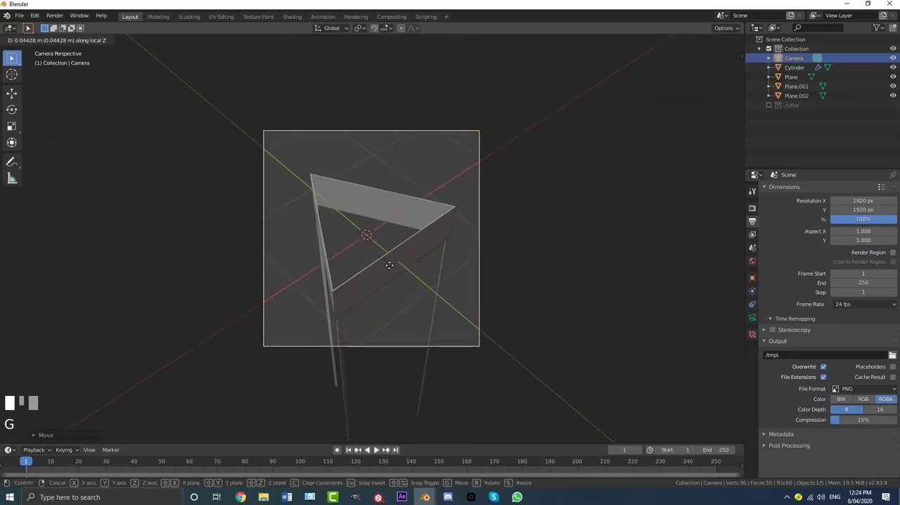
click(388, 269)
scroll(364, 248, up, 2)
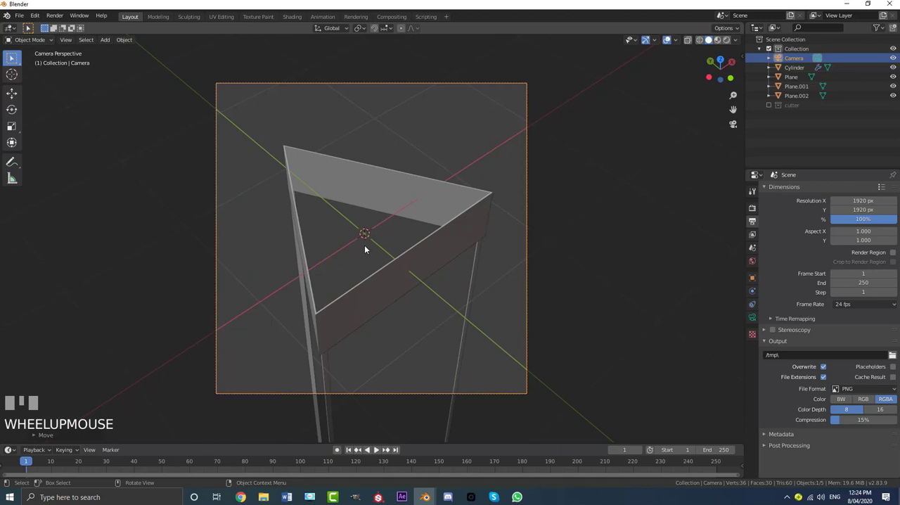
- Add a cube mesh at the origin, over the triangular frame
key(shift+a)
mouse_move(327, 117)
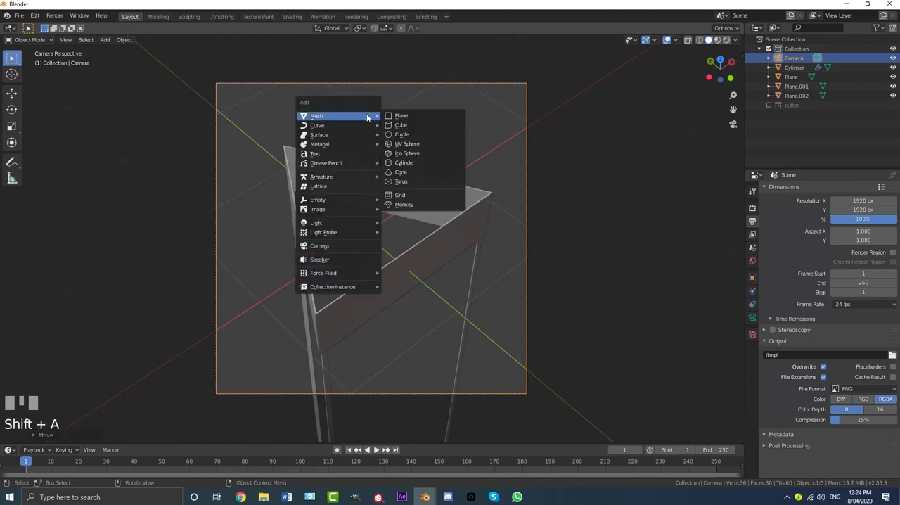
click(404, 125)
scroll(422, 144, down, 2)
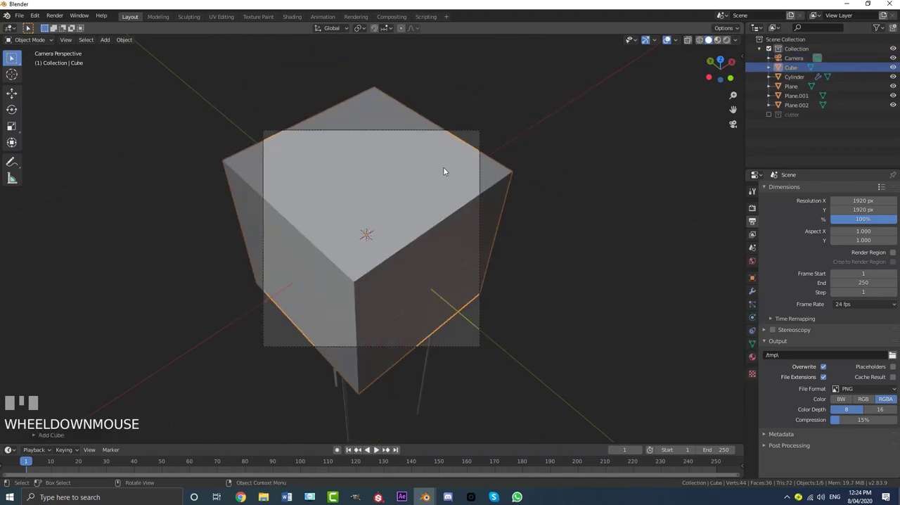
- In Edit Mode, scale the whole cube down along Z into a thin slab crossing the triangular frame
key(Tab)
middle_drag(444, 166, 469, 213)
scroll(472, 216, up, 3)
scroll(536, 250, up, 1)
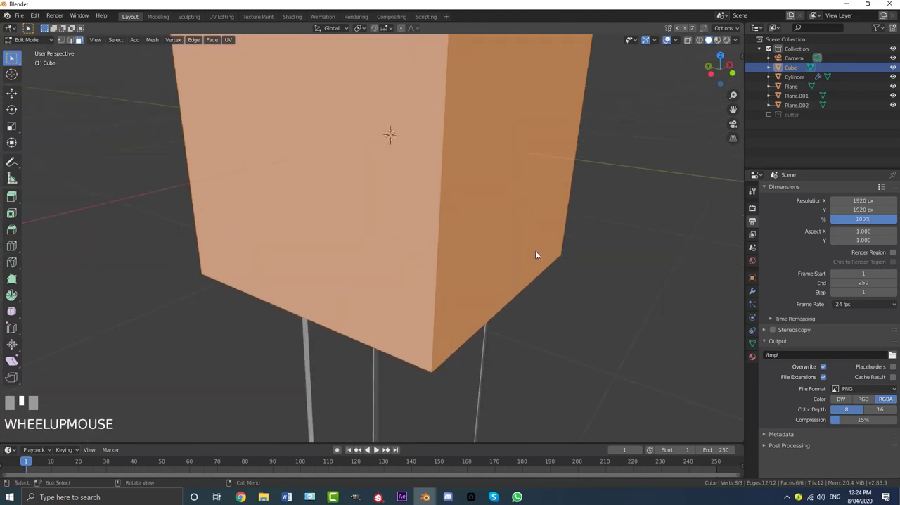
scroll(536, 250, down, 3)
scroll(553, 211, up, 1)
key(s)
key(z)
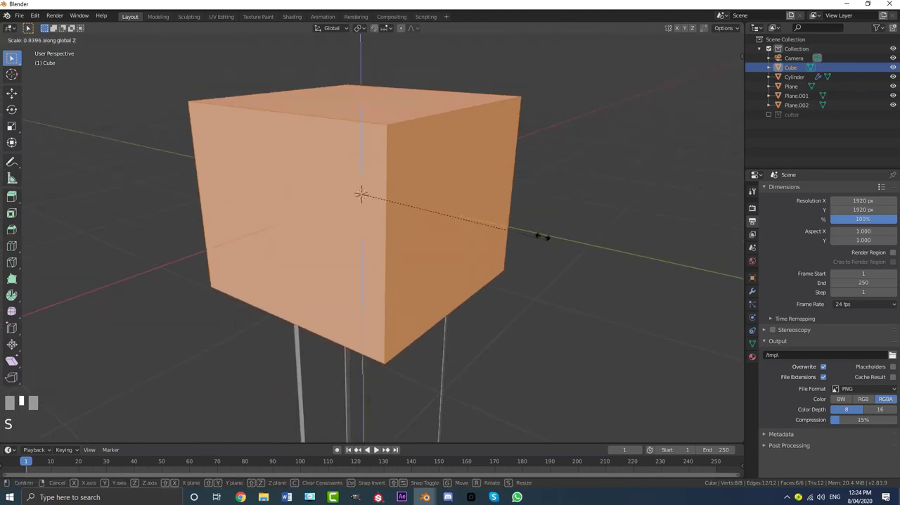
click(365, 196)
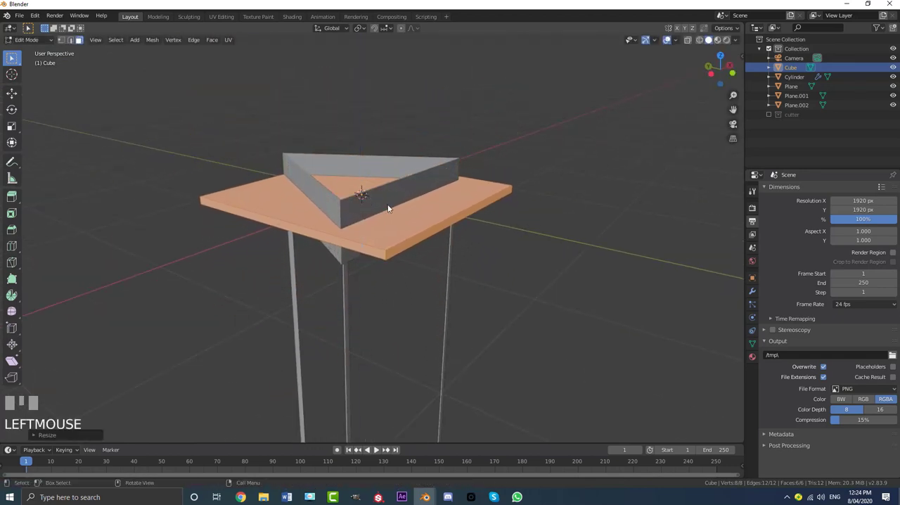
- Fine-tune the slab's thickness with another scale along Z
middle_drag(382, 195, 426, 222)
key(s)
key(z)
click(402, 195)
scroll(368, 184, down, 3)
middle_drag(368, 183, 435, 249)
- Leave Edit Mode and, seen from the top, move the slab about 0.2 m along Y to centre the triangle within it
key(KP_7)
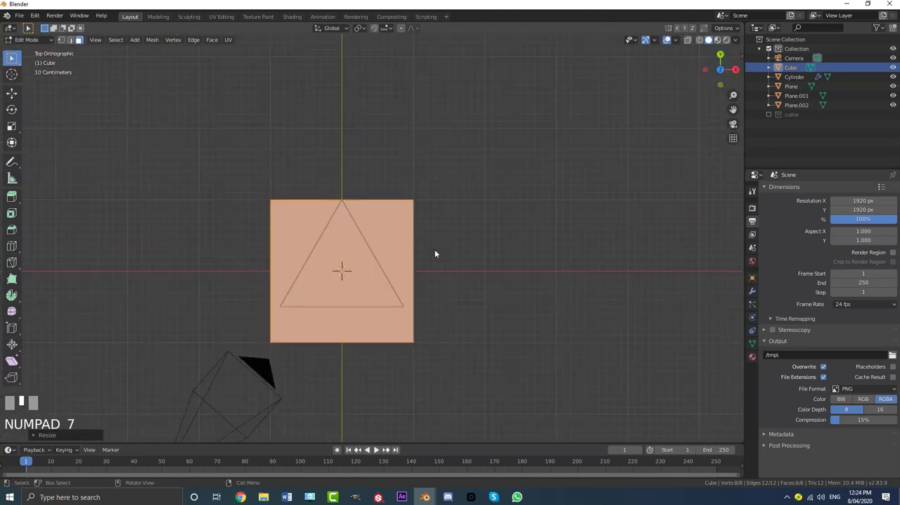
key(Tab)
scroll(371, 280, up, 2)
shift+middle_drag(371, 280, 359, 289)
scroll(372, 279, up, 1)
key(g)
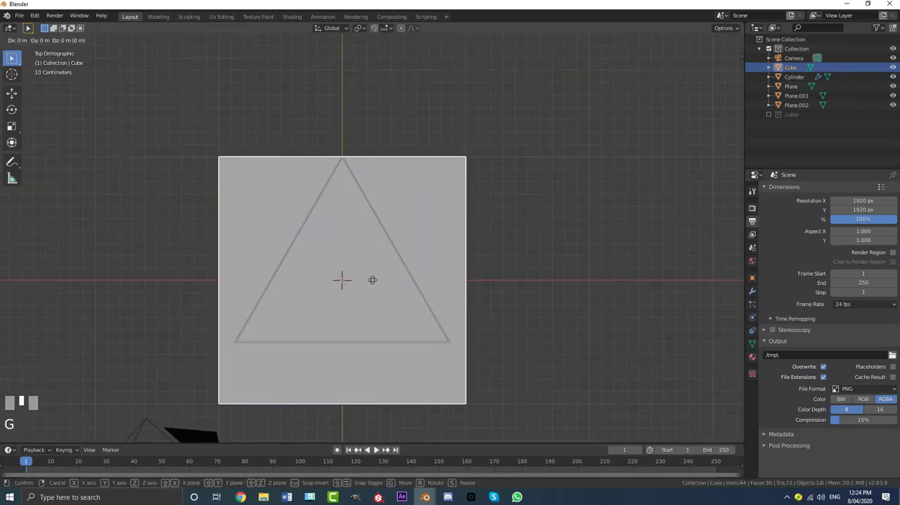
key(y)
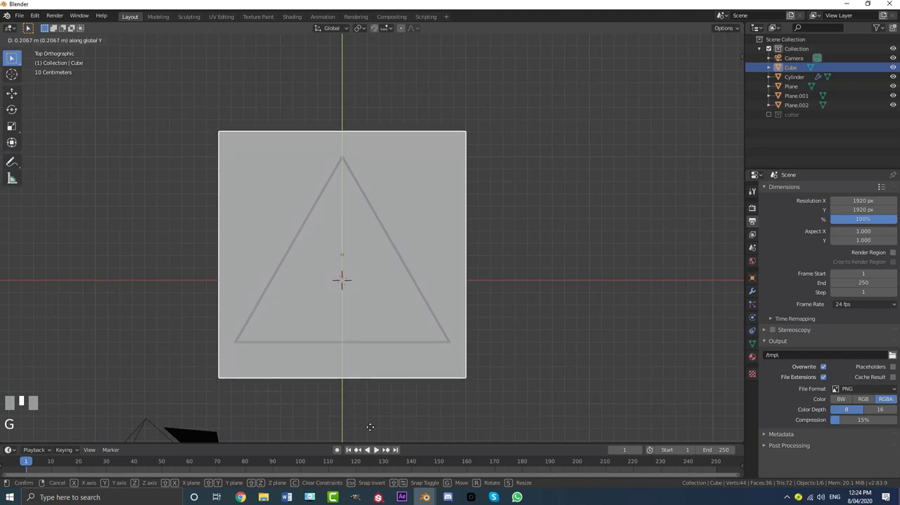
shift+click(398, 225)
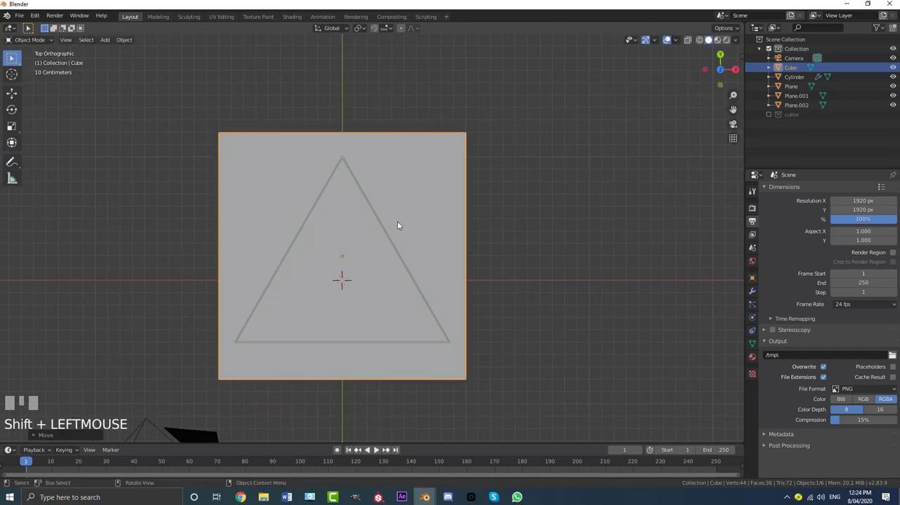
middle_drag(345, 311, 488, 260)
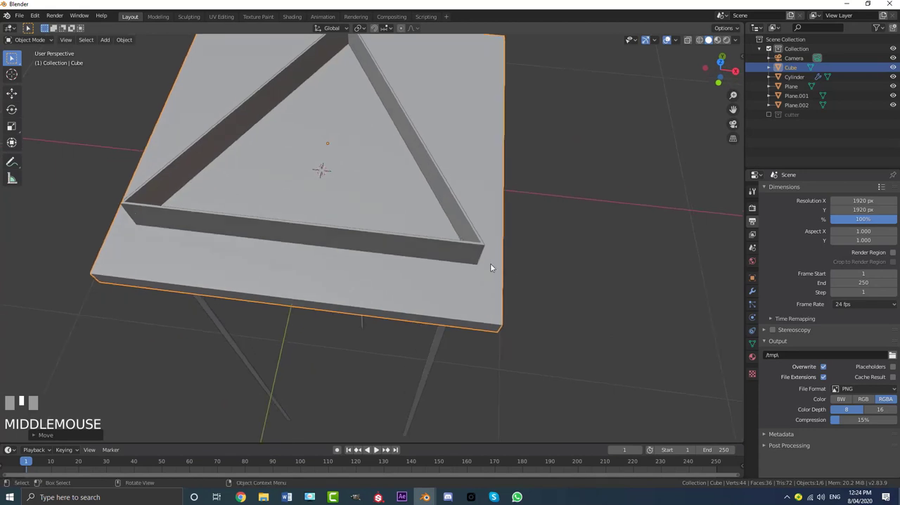
middle_drag(120, 229, 430, 197)
scroll(316, 176, down, 4)
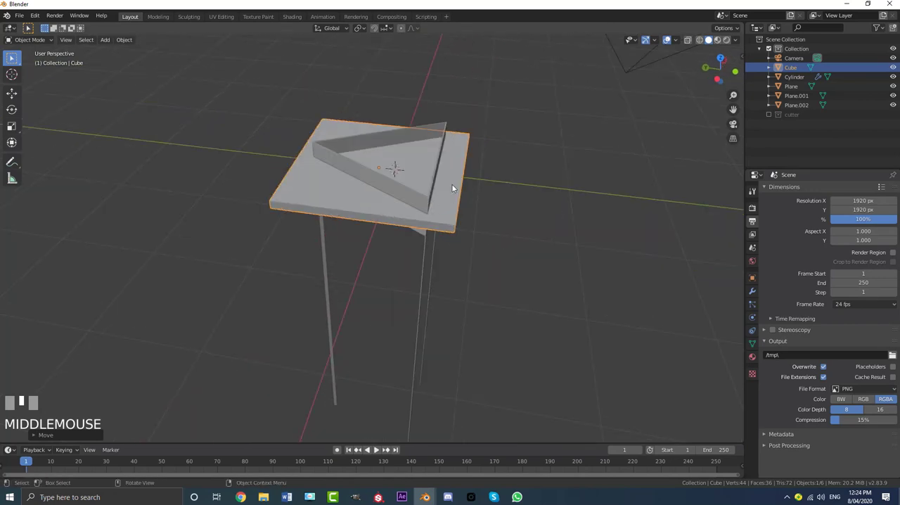
- Enable the cutter collection and select only its duplicate triangle, Cylinder.001, using wireframe shading before returning to solid
click(769, 114)
middle_drag(450, 84, 464, 116)
scroll(461, 132, up, 3)
key(z)
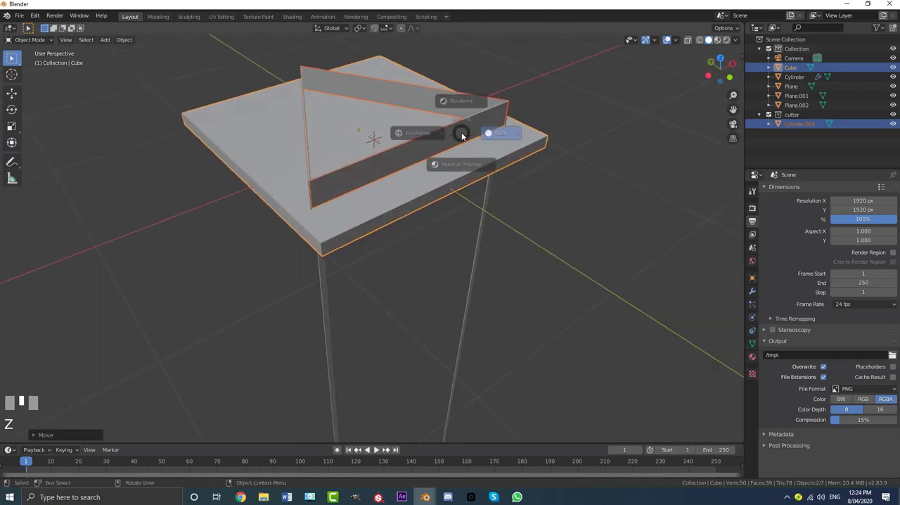
click(397, 135)
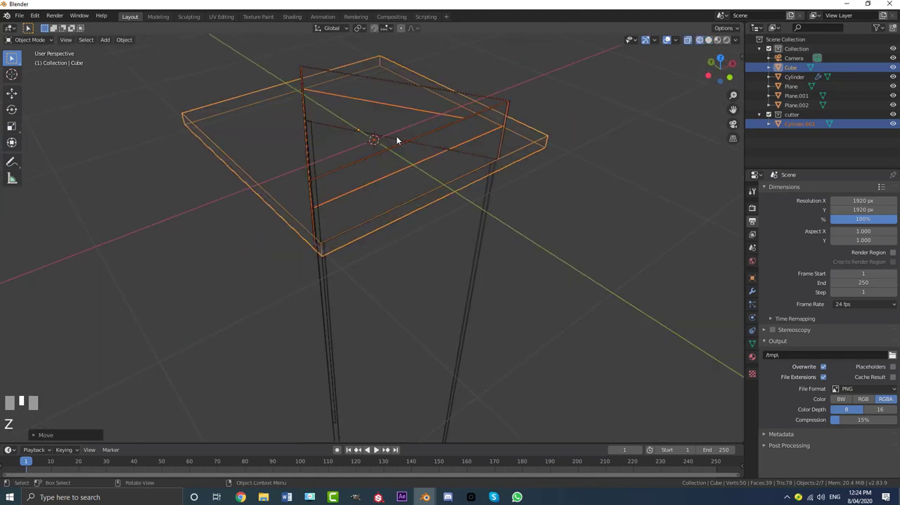
click(509, 104)
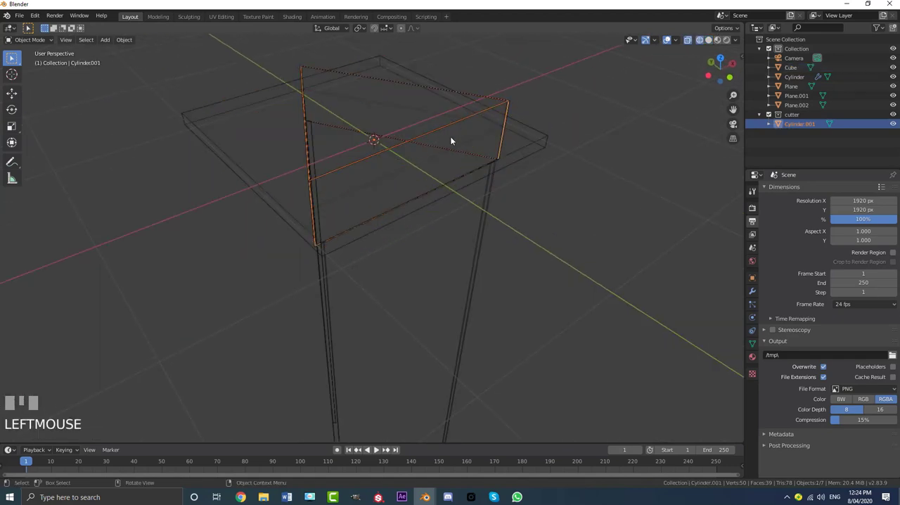
key(z)
key(g)
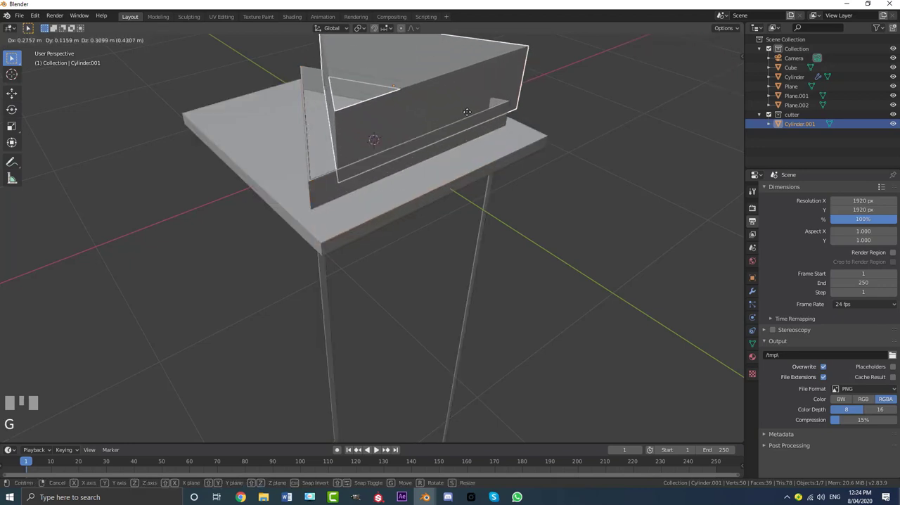
right_click(385, 116)
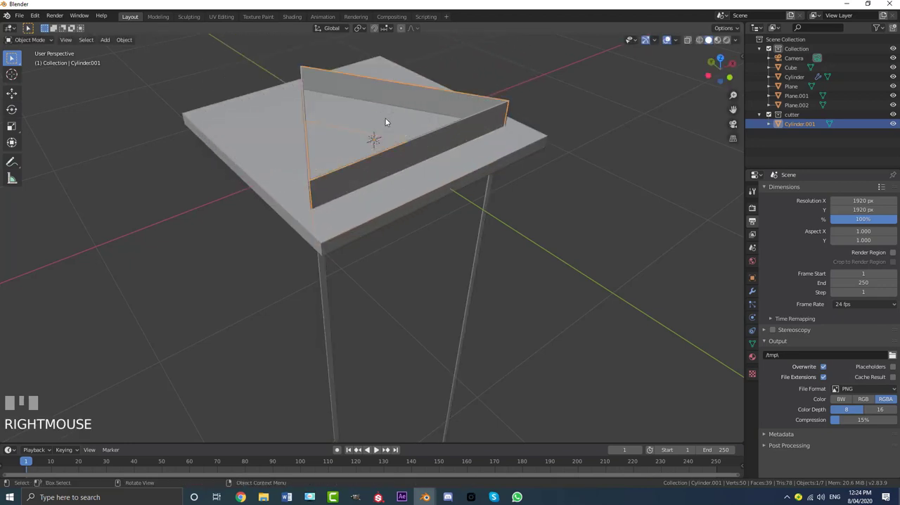
- Fill the top and bottom openings of Cylinder.001 with faces to make it a closed prism, then exit Edit Mode
key(Tab)
click(70, 40)
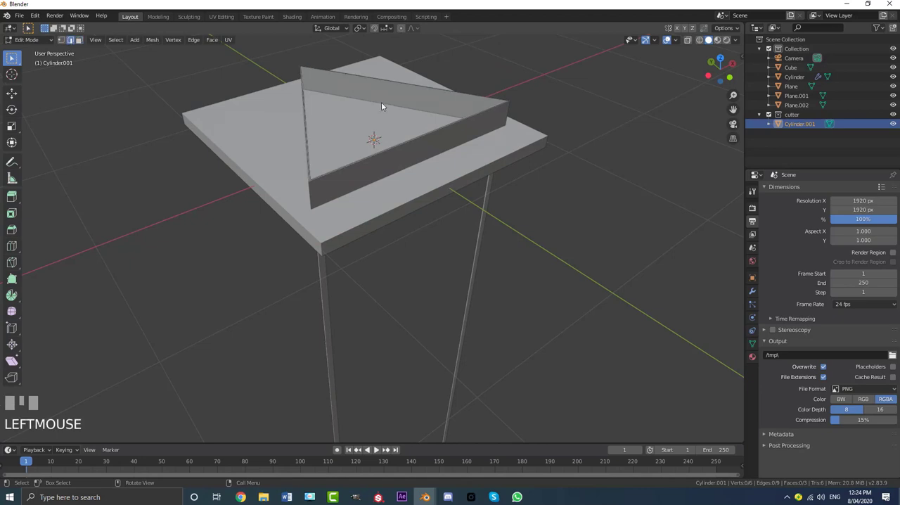
alt+shift+click(379, 83)
key(f)
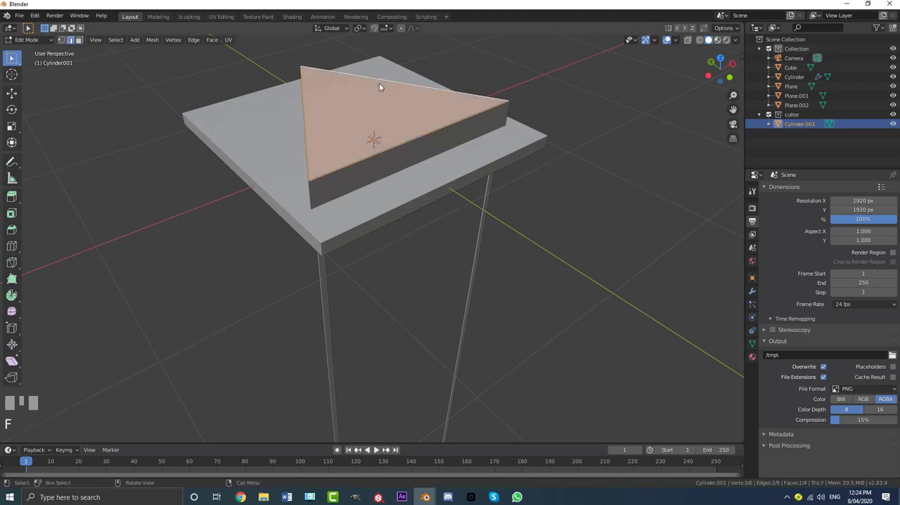
middle_drag(379, 83, 380, 185)
key(alt+a)
alt+shift+click(364, 113)
key(f)
key(Tab)
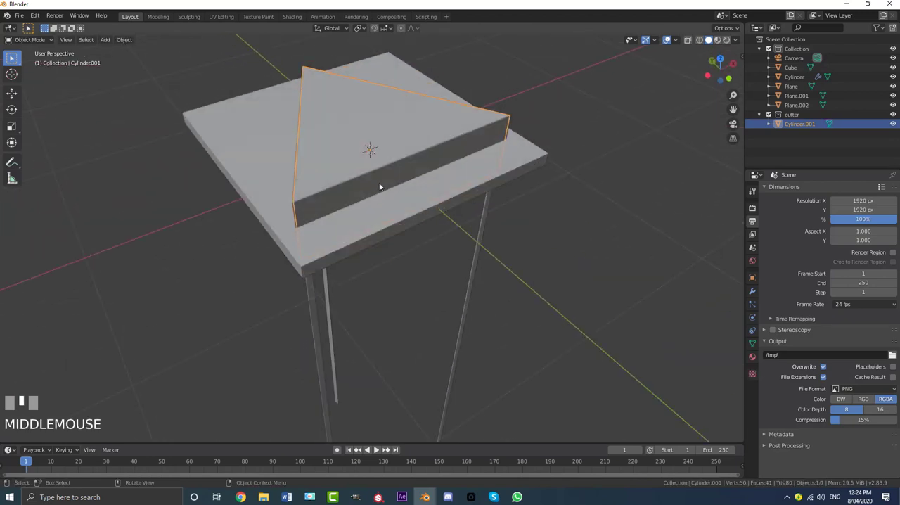
key(g)
right_click(370, 116)
middle_drag(372, 110, 421, 145)
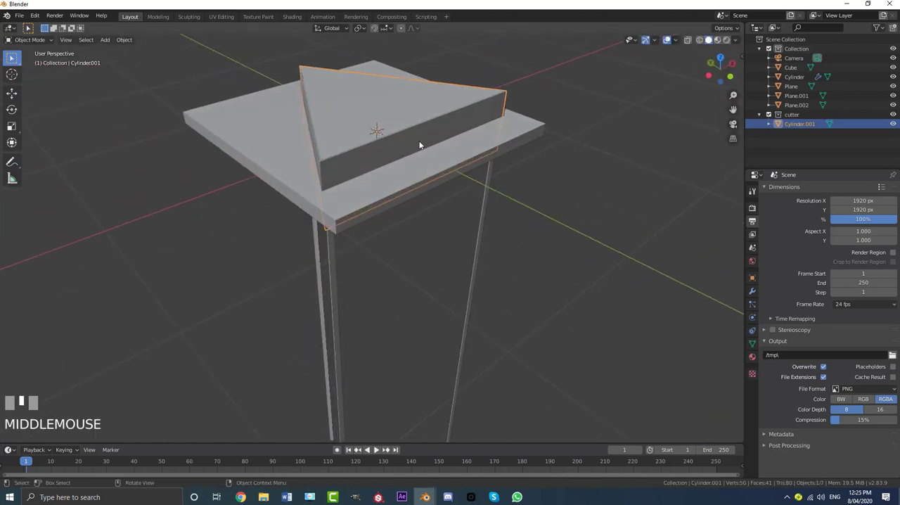
- Edit the slab's mesh and add 19 evenly spaced, unslid loop cuts dividing its width along X
click(534, 132)
key(Tab)
middle_drag(522, 138, 355, 210)
scroll(361, 216, up, 3)
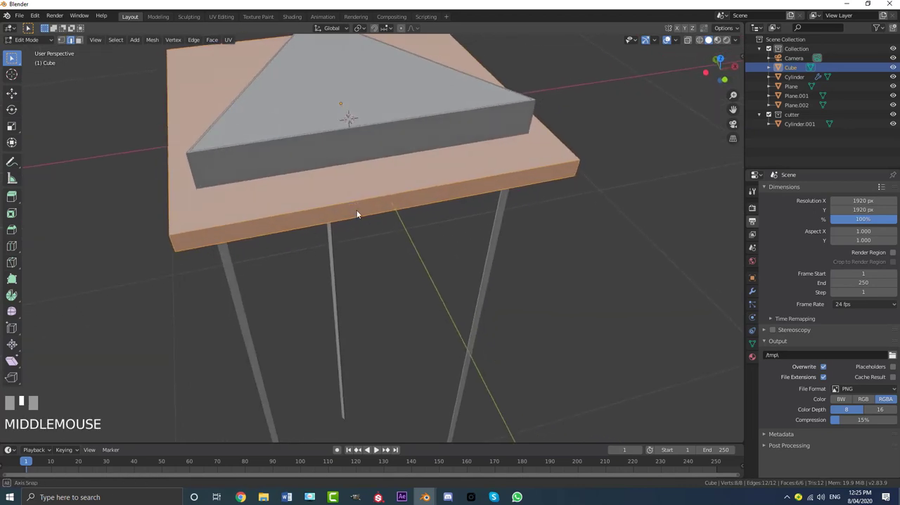
key(ctrl+r)
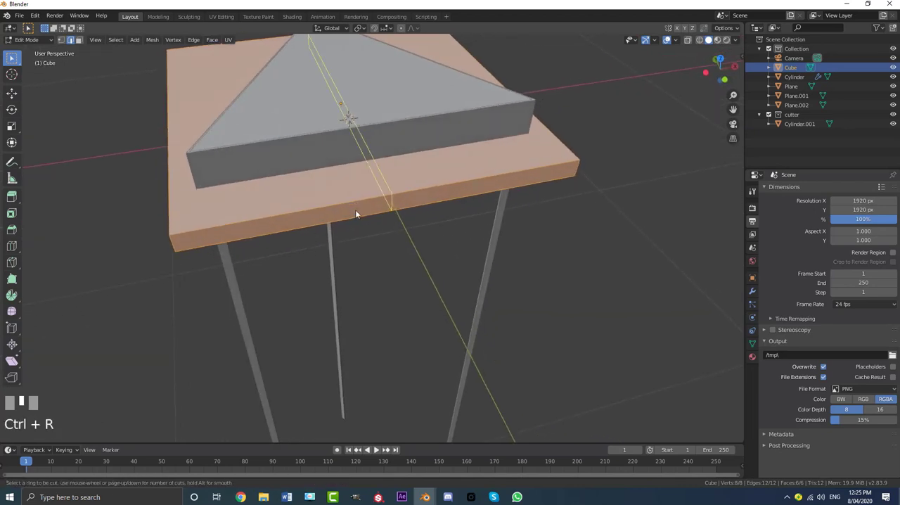
scroll(356, 210, up, 13)
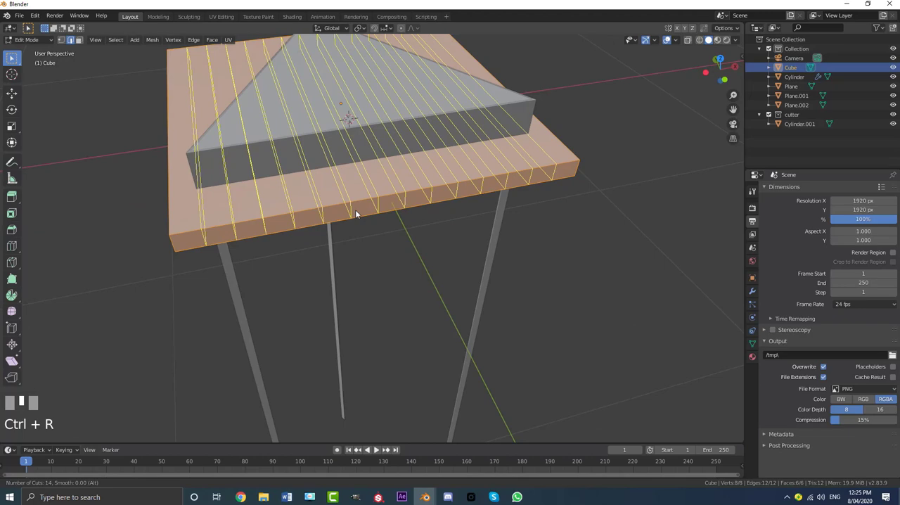
scroll(355, 209, up, 5)
click(356, 210)
right_click(355, 209)
- Add 19 evenly spaced, unslid loop cuts dividing the slab along Y to form a square grid
scroll(356, 210, down, 5)
middle_drag(356, 210, 417, 167)
scroll(423, 188, up, 5)
key(ctrl+r)
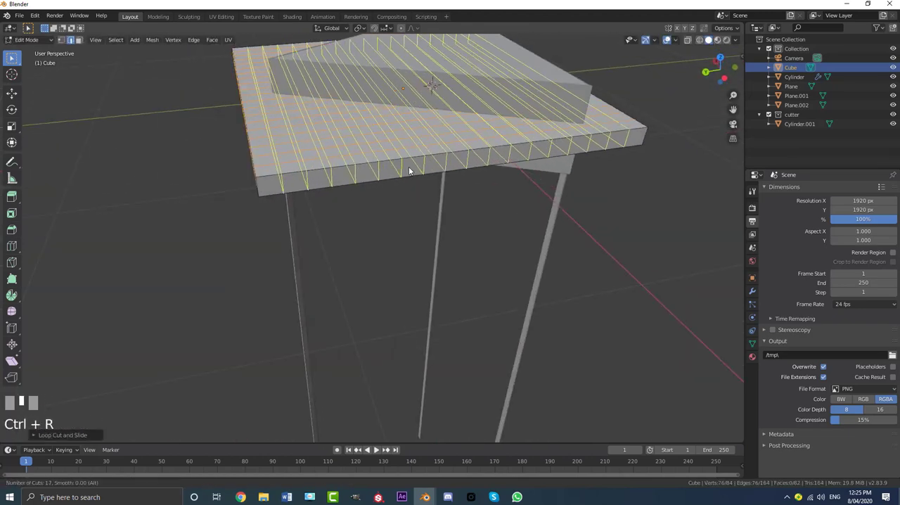
click(408, 166)
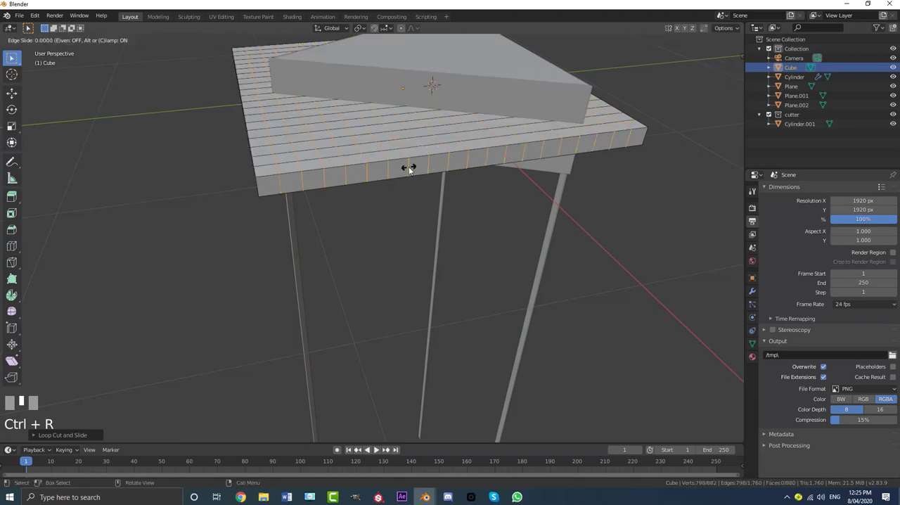
right_click(409, 168)
- Add one centred loop cut around the slab's side faces, halving its thickness, then leave Edit Mode
scroll(409, 167, down, 5)
middle_drag(409, 168, 329, 186)
scroll(325, 204, up, 6)
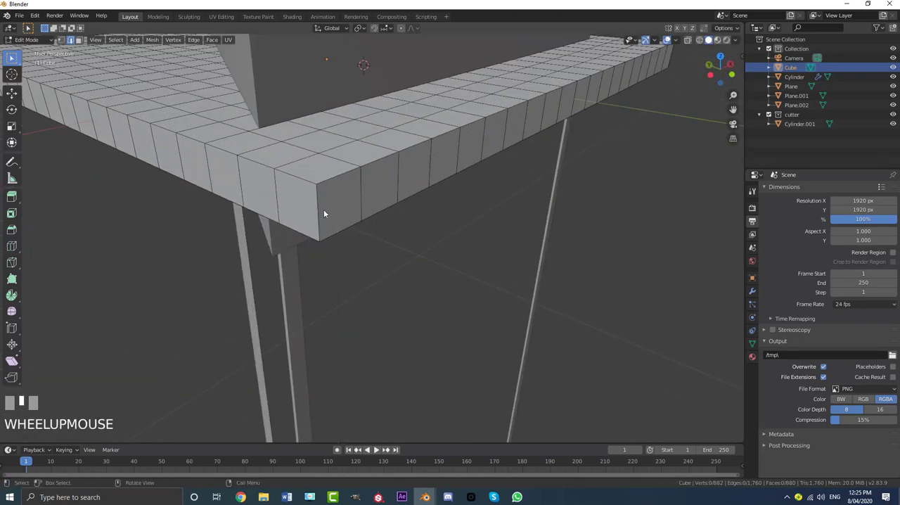
key(ctrl+r)
click(318, 213)
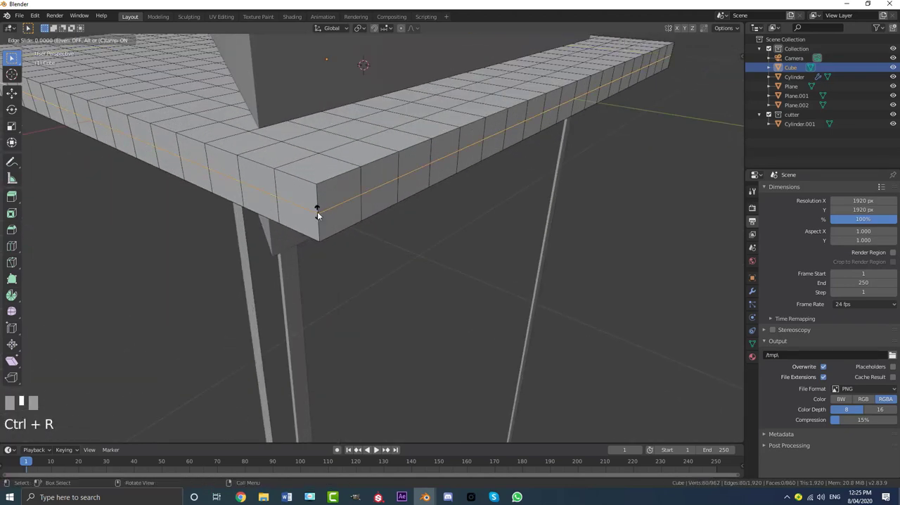
right_click(318, 213)
scroll(386, 206, down, 6)
key(Tab)
scroll(414, 211, up, 5)
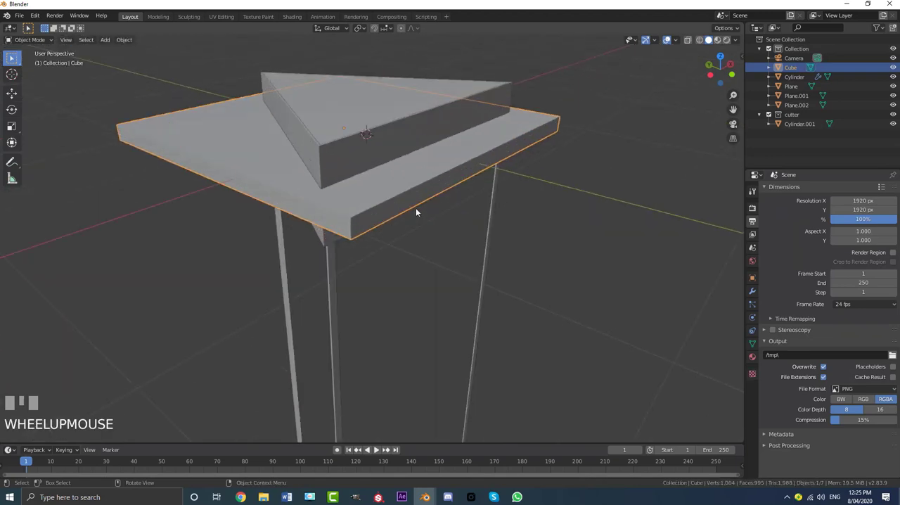
- Add a Bevel modifier to the slab with its limit method set to Angle
click(753, 293)
click(788, 190)
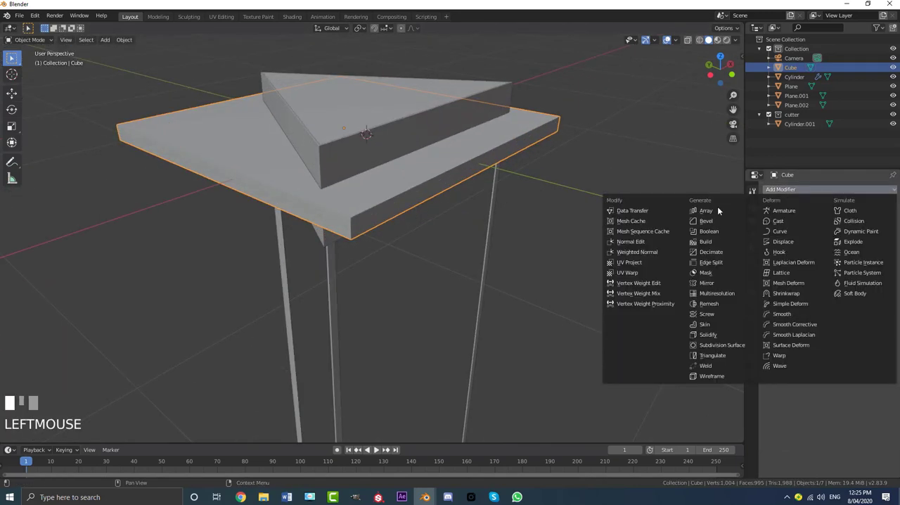
click(717, 224)
scroll(385, 187, up, 5)
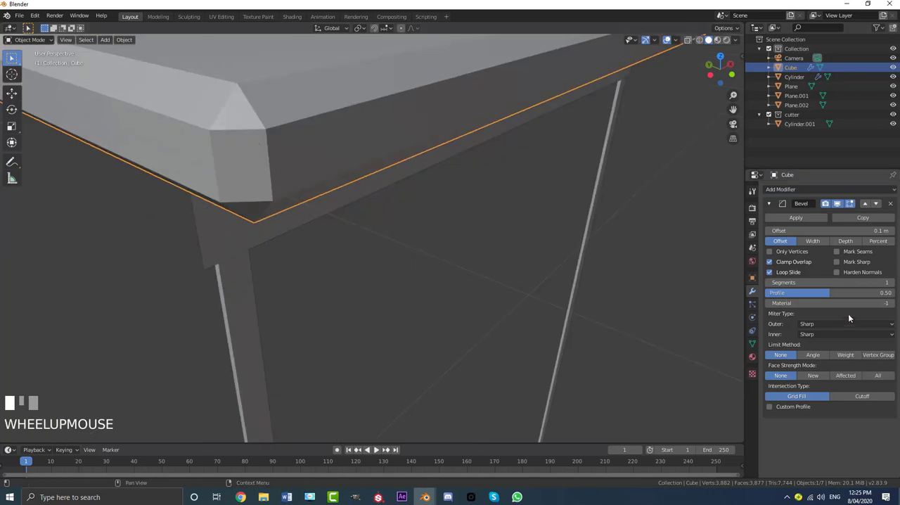
scroll(799, 337, down, 1)
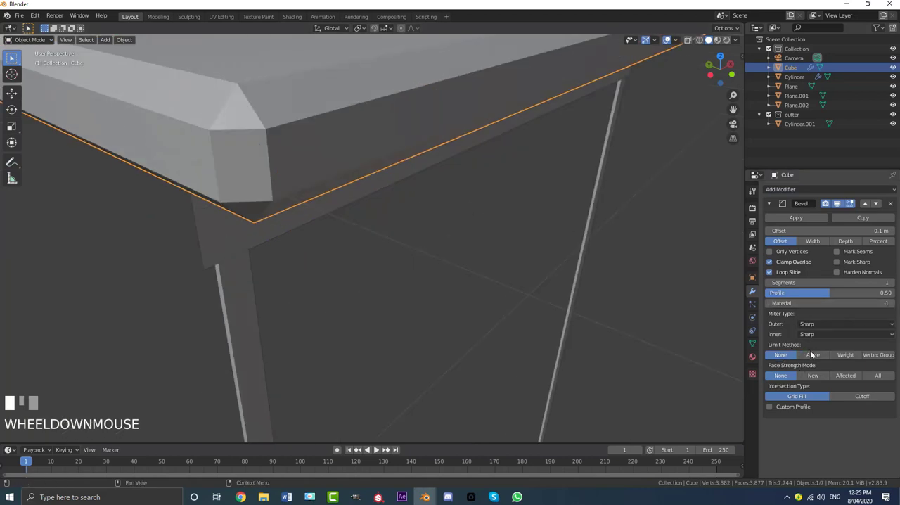
click(812, 355)
scroll(647, 267, down, 4)
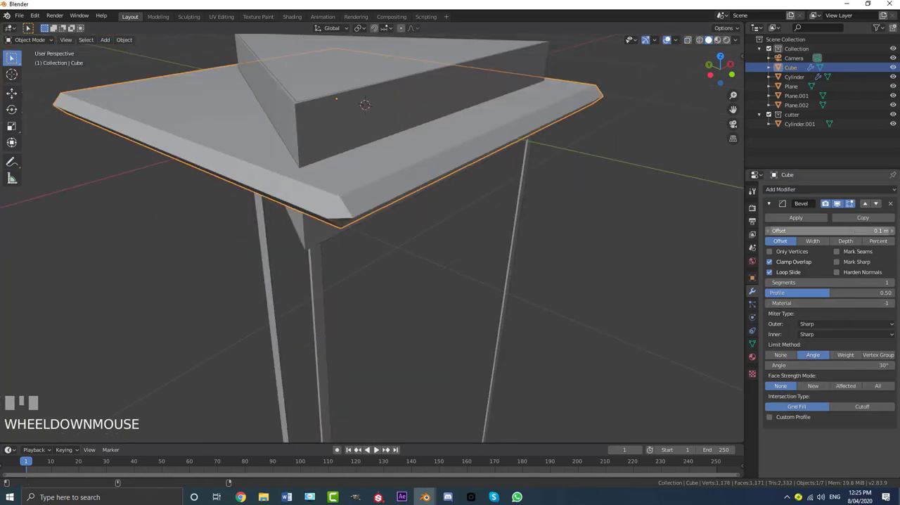
- Set the slab's bevel to a 0.008 m offset with 4 segments and apply the modifier
shift+drag(856, 231, 816, 230)
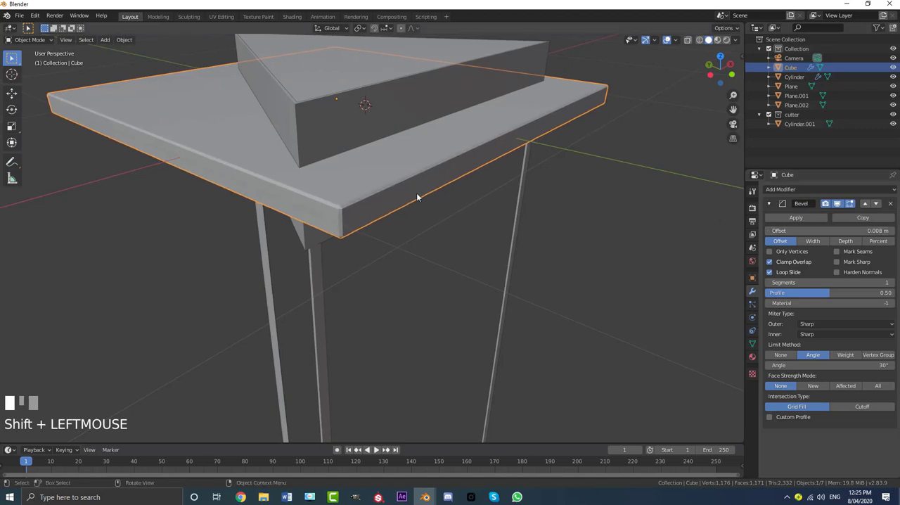
scroll(416, 197, up, 2)
click(892, 282)
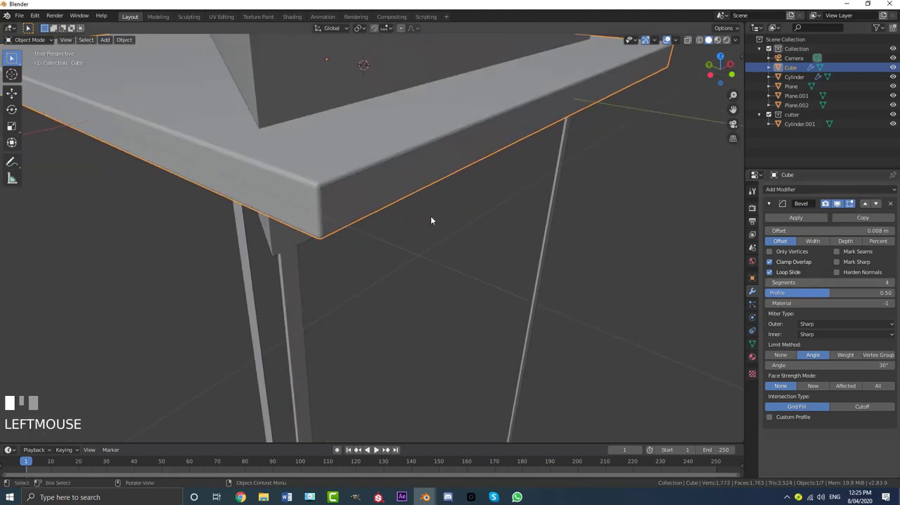
scroll(431, 221, down, 4)
click(790, 218)
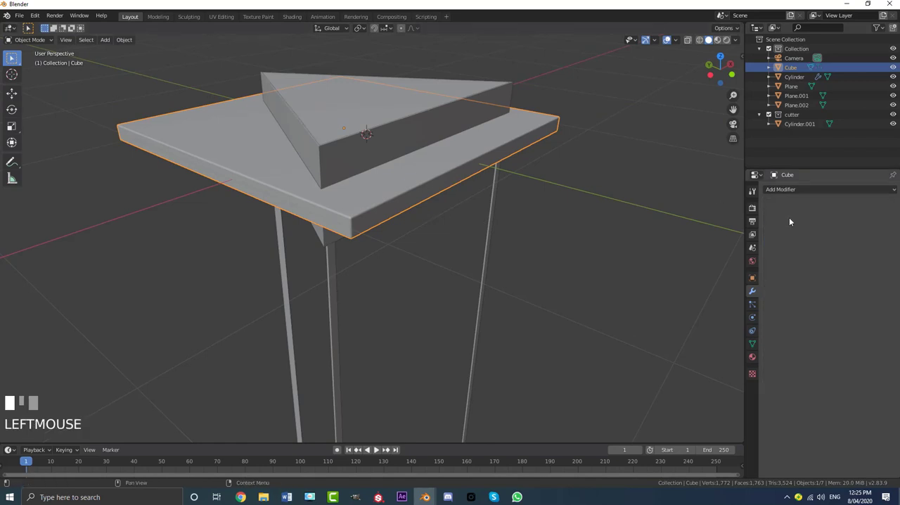
- Shade the slab smooth and clear the selection
click(130, 39)
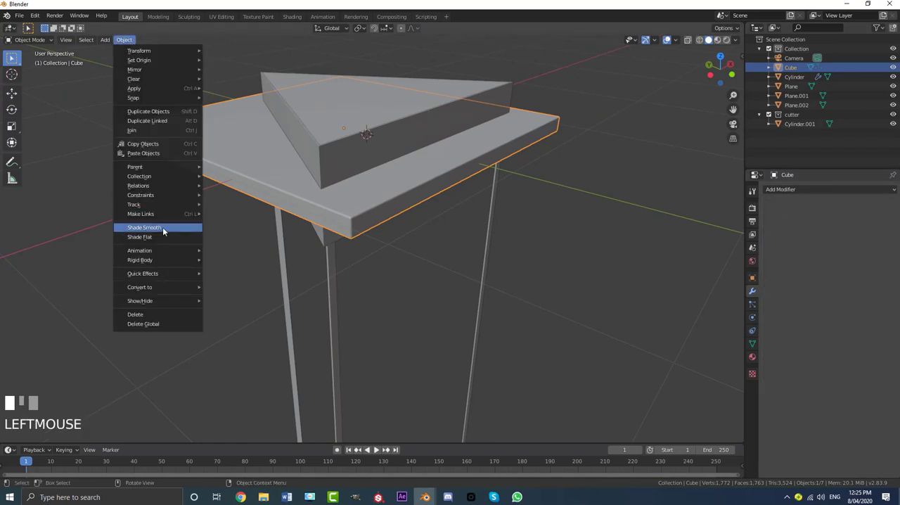
click(162, 228)
scroll(389, 163, down, 5)
click(388, 163)
middle_drag(388, 163, 392, 189)
scroll(397, 193, up, 2)
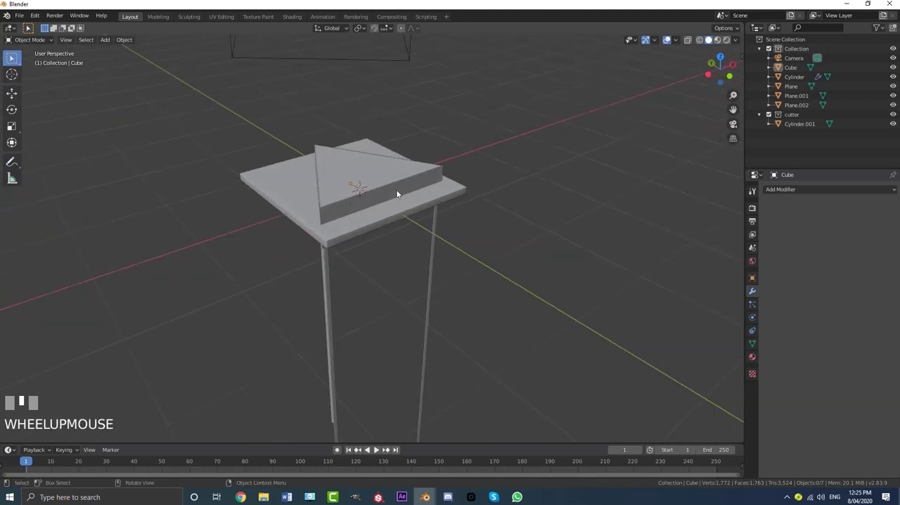
- Select the triangular prism Cylinder.001 and rename the object cutter
key(z)
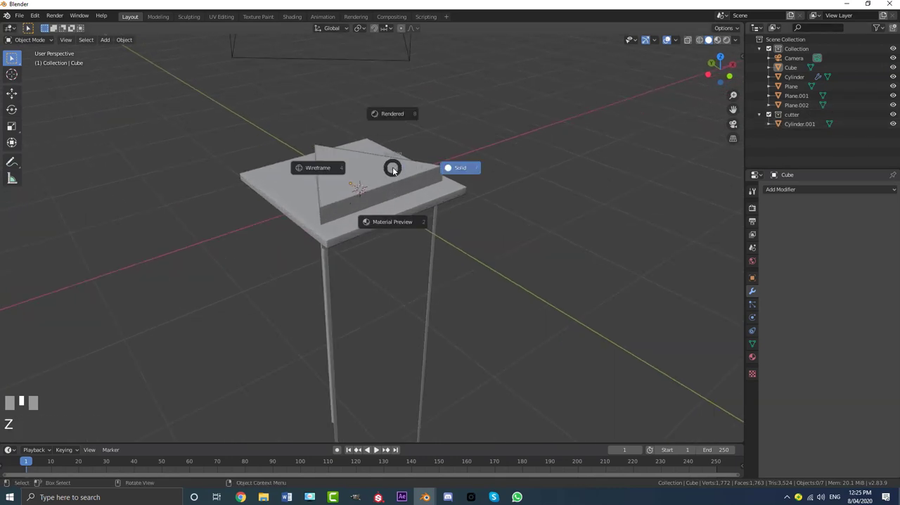
click(362, 174)
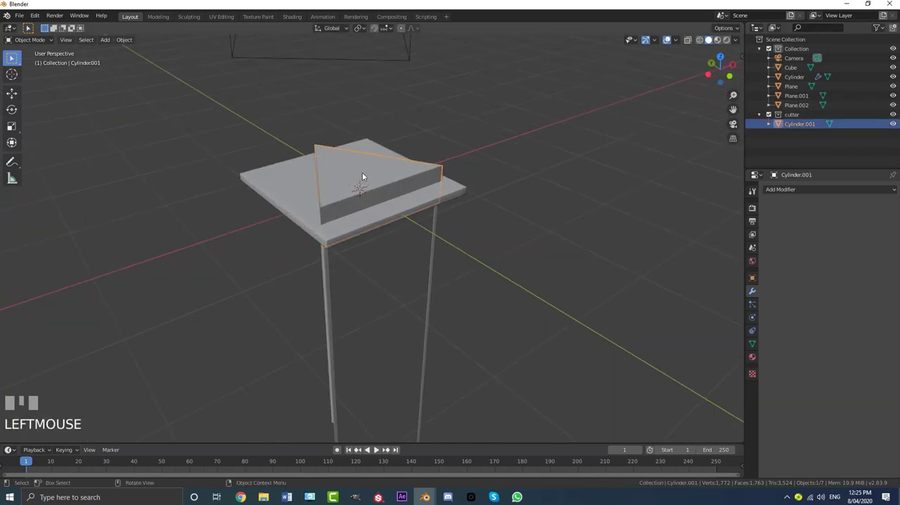
key(g)
right_click(524, 219)
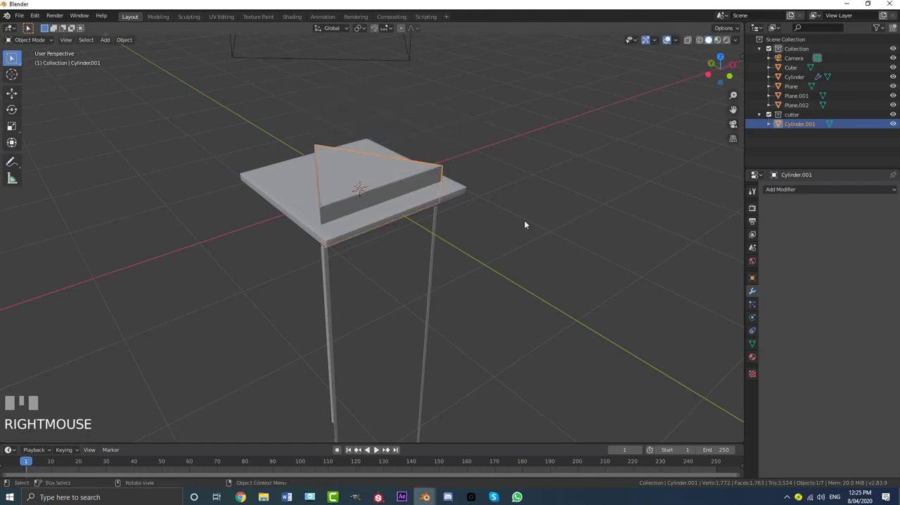
click(753, 278)
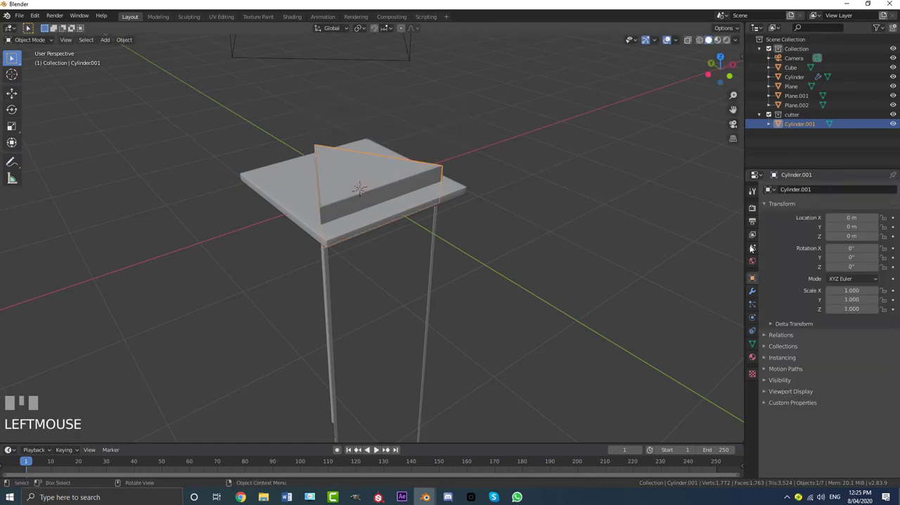
click(810, 188)
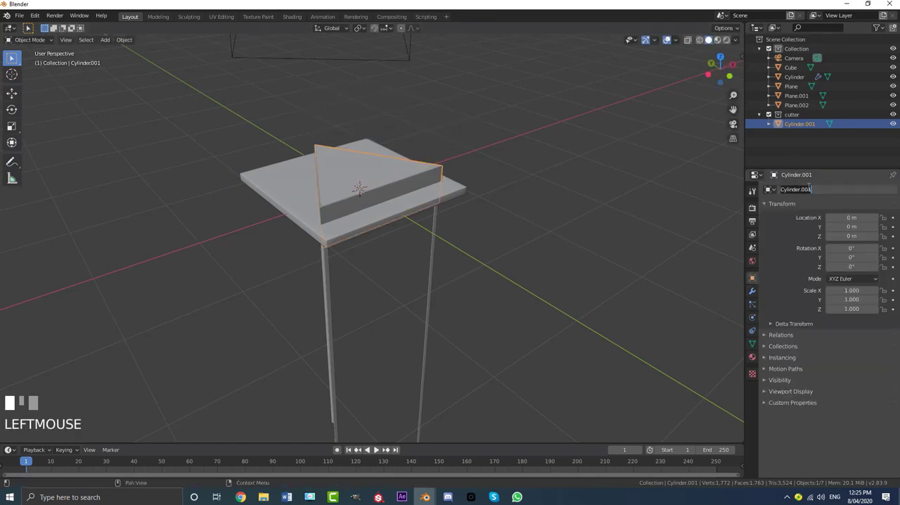
text(cutter)
key(Return)
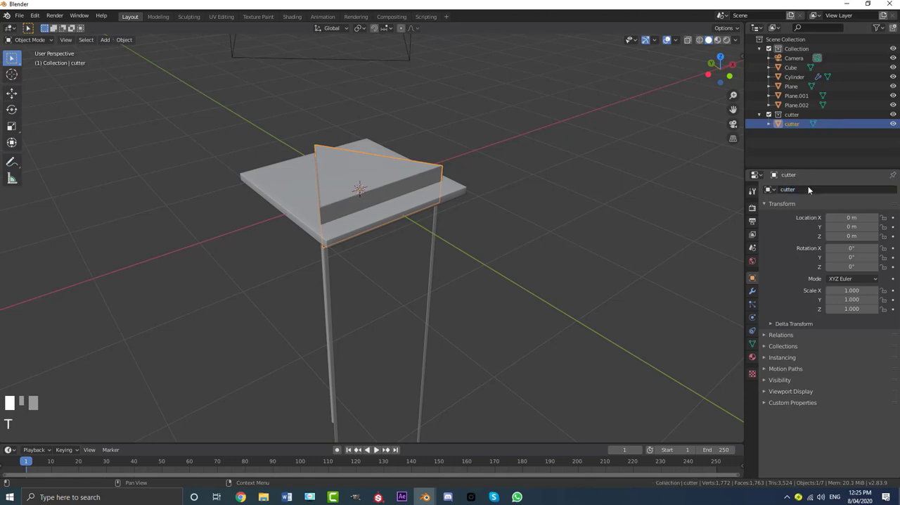
- Add a Boolean Difference modifier to the slab with cutter as its object, and inspect the cut in wireframe shading
click(264, 174)
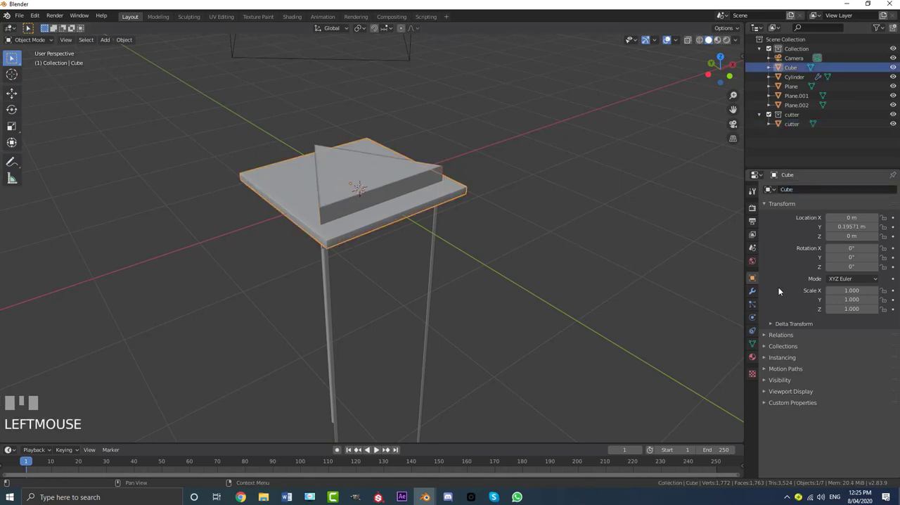
click(753, 292)
click(787, 190)
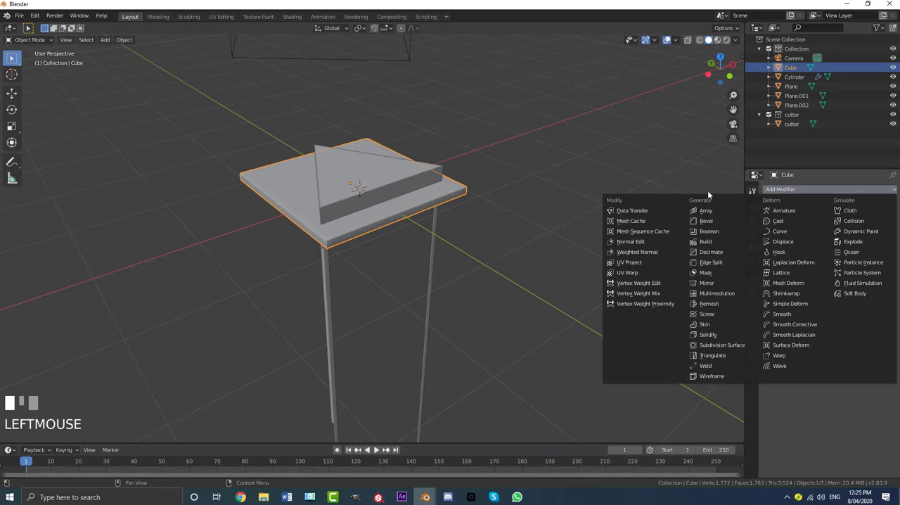
click(709, 231)
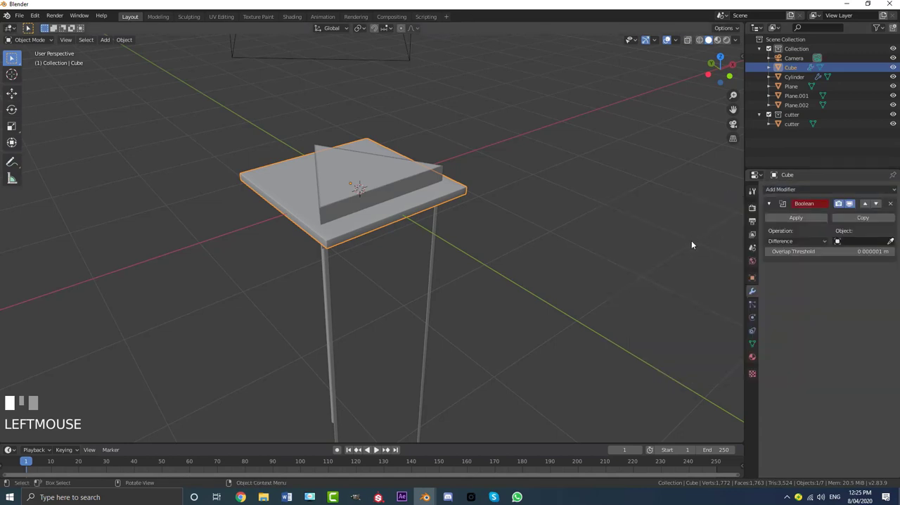
click(855, 242)
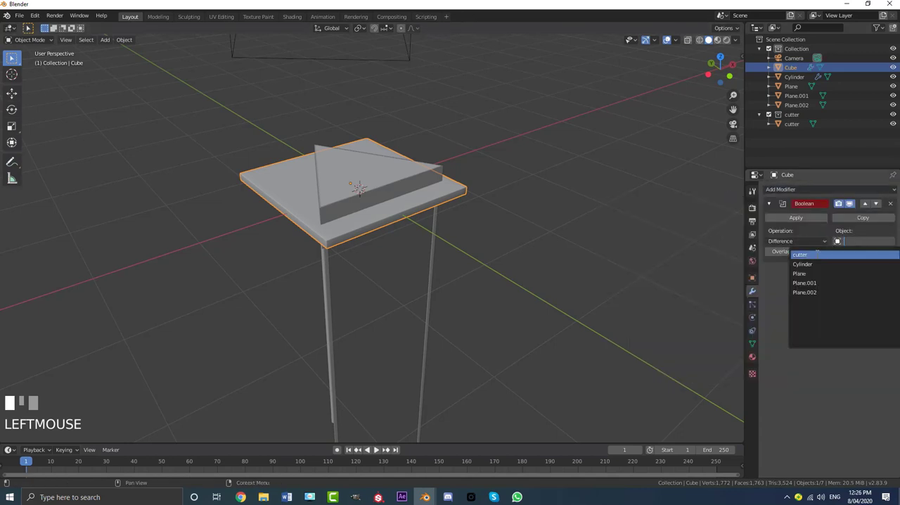
click(801, 255)
key(z)
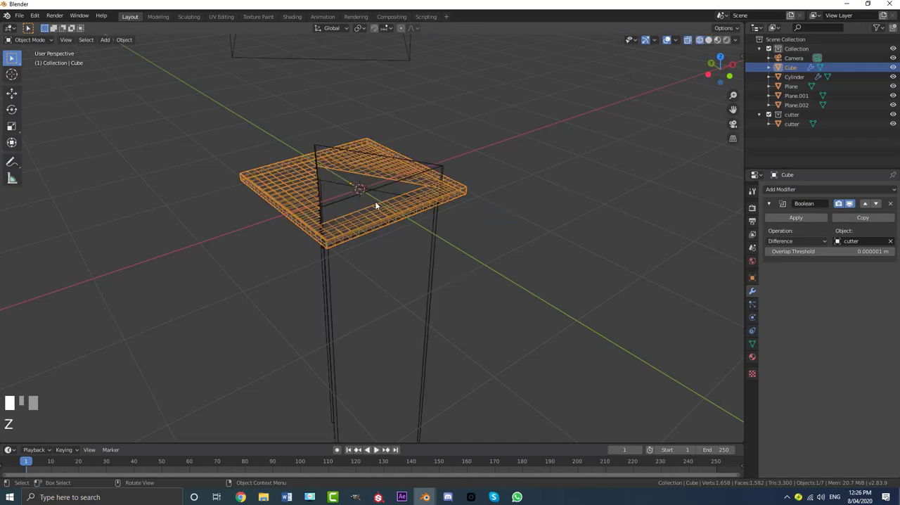
scroll(375, 213, up, 2)
scroll(375, 213, up, 2)
middle_drag(304, 166, 304, 204)
scroll(247, 190, up, 2)
scroll(289, 171, down, 2)
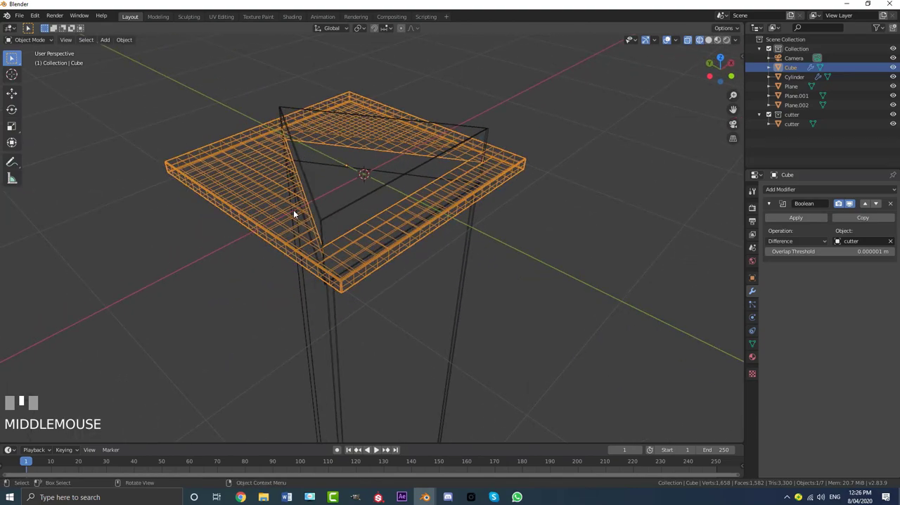
- Duplicate the slab in place and move the copy to a new collection named second
key(shift+d)
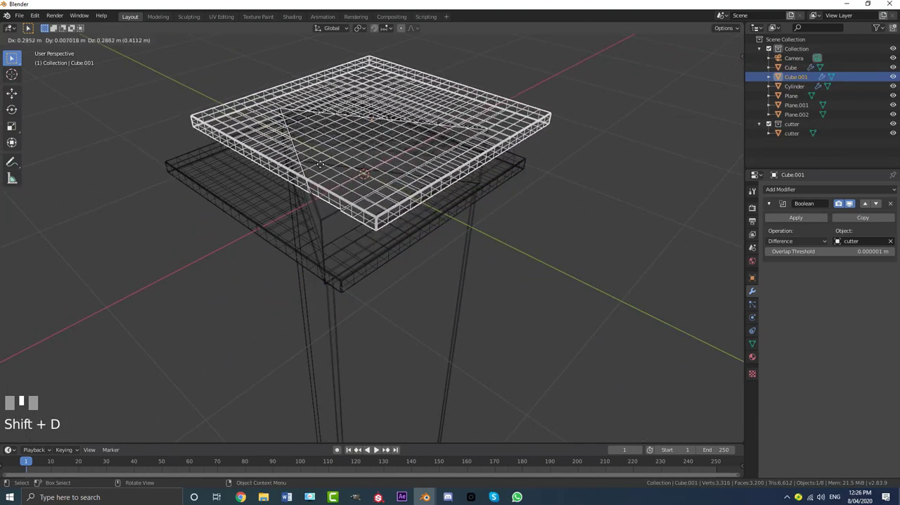
right_click(285, 184)
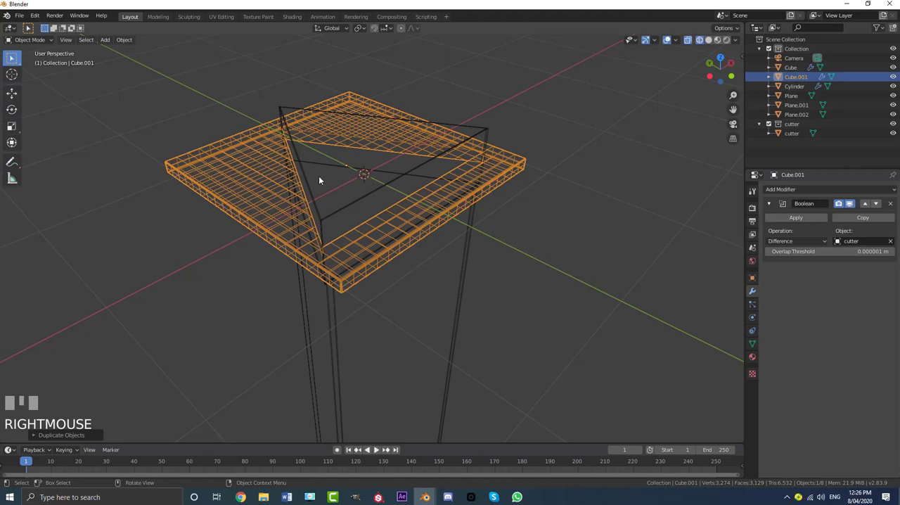
key(m)
click(300, 177)
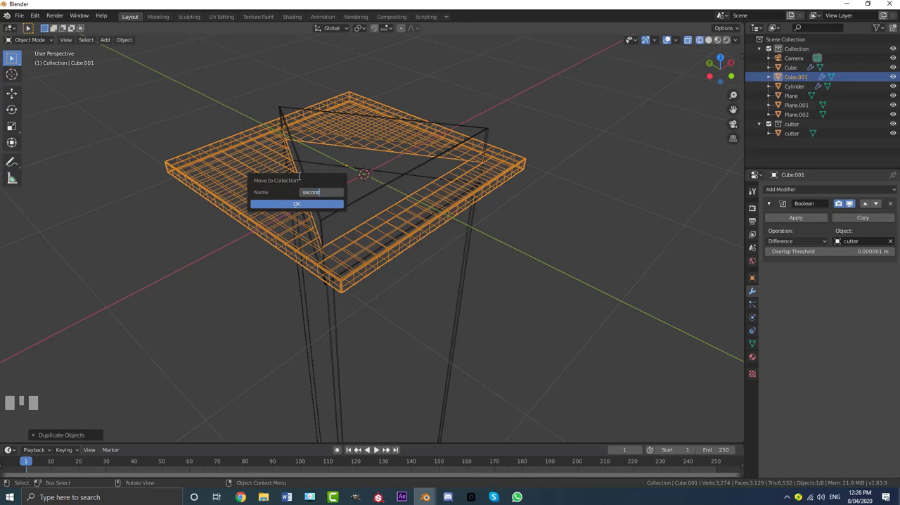
key(Return)
click(295, 205)
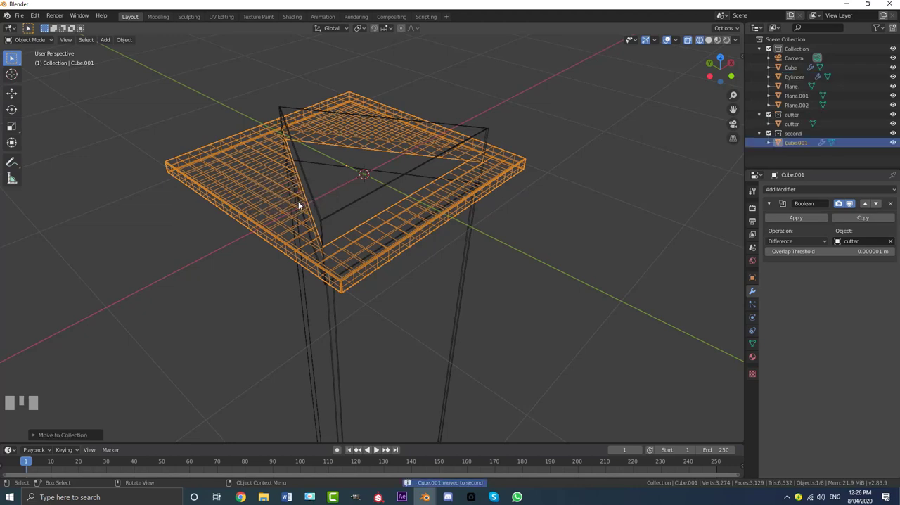
- Exclude the second collection and apply the Boolean modifier on the original slab
click(769, 133)
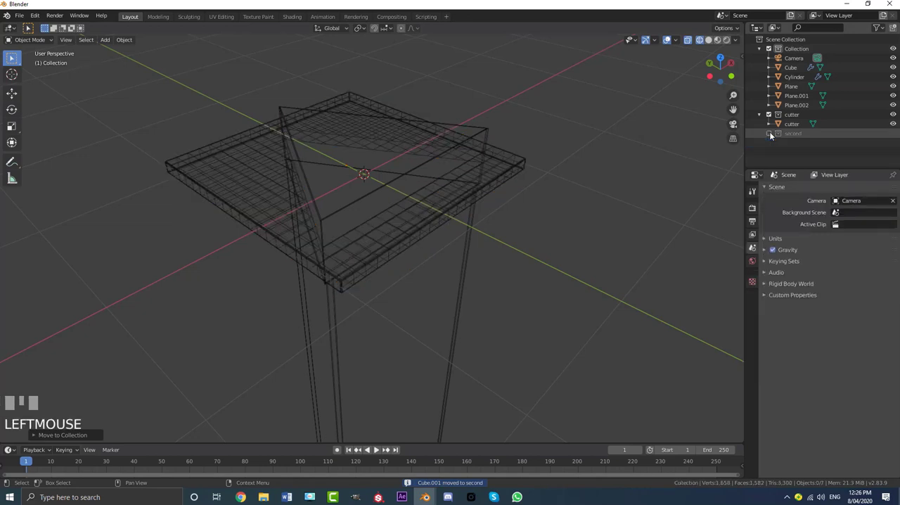
click(509, 164)
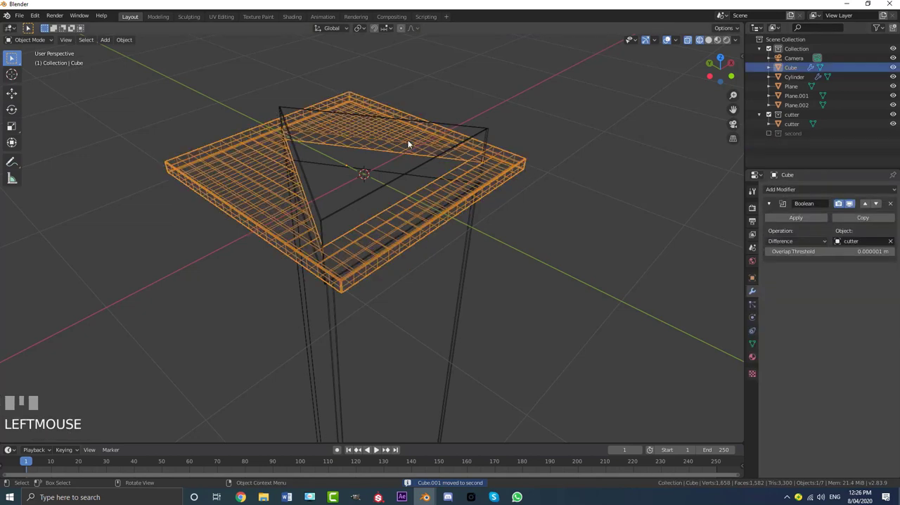
click(803, 219)
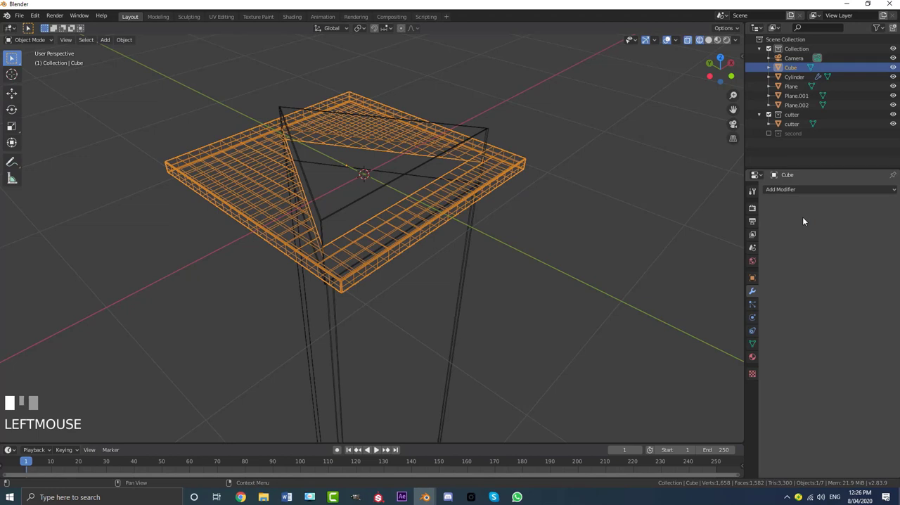
middle_drag(475, 207, 469, 204)
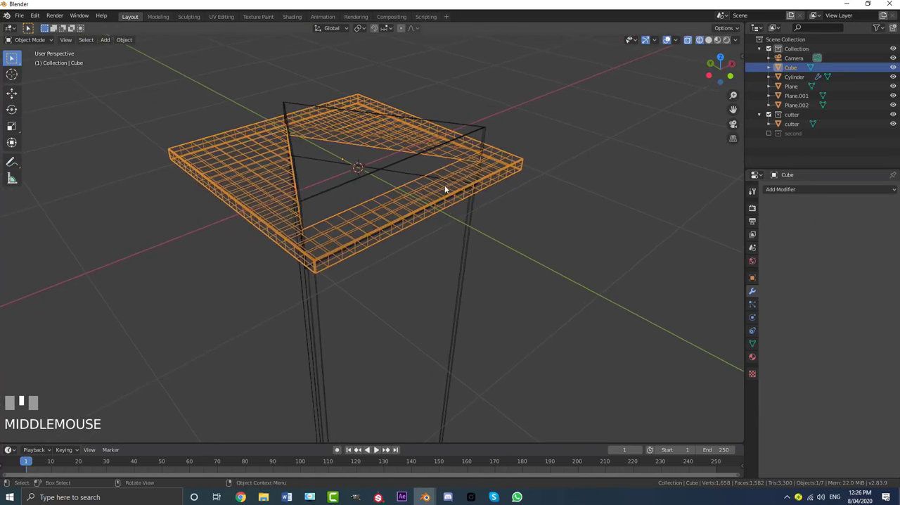
- Hide the original cut slab, re-enable the second collection and select its duplicate slab
key(h)
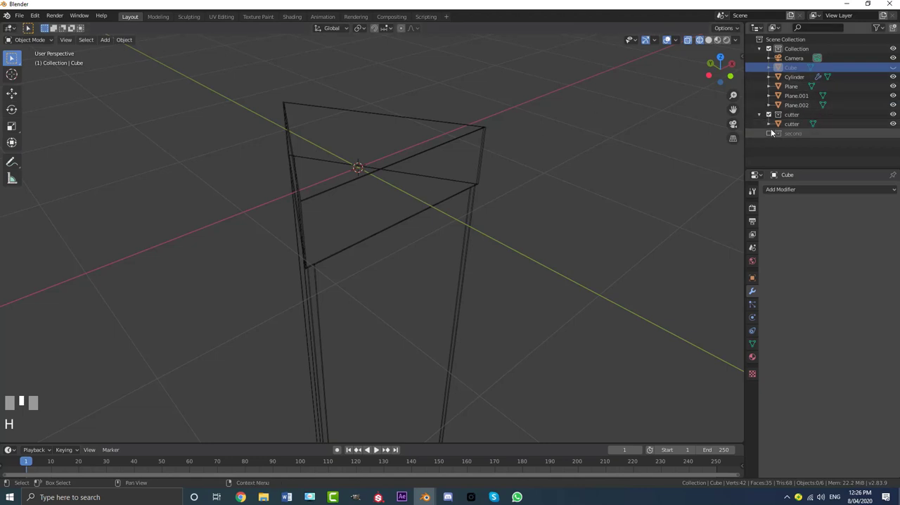
click(769, 134)
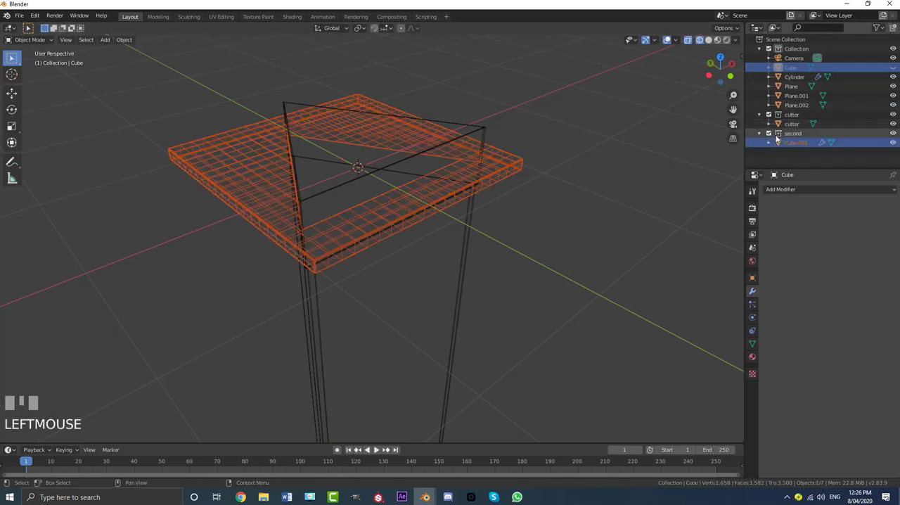
click(512, 158)
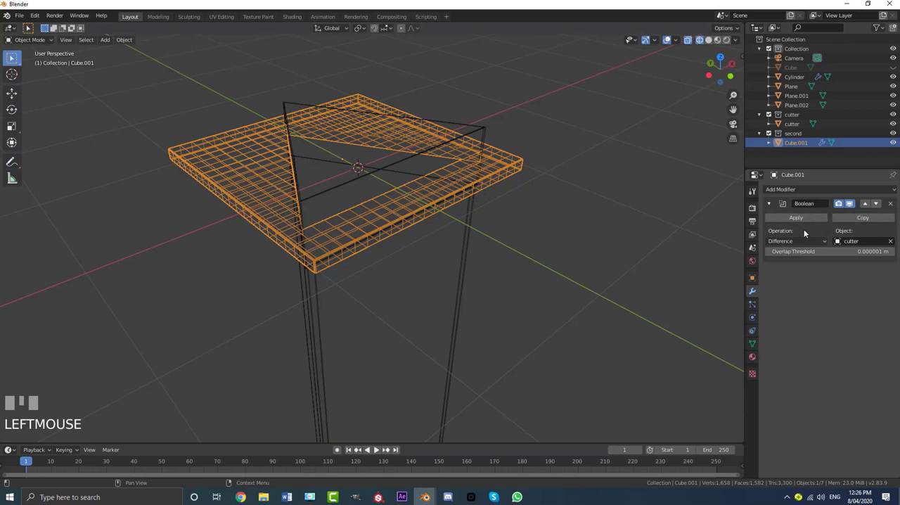
- Set the duplicate slab's Boolean operation to Intersect with cutter and apply the modifier
click(786, 238)
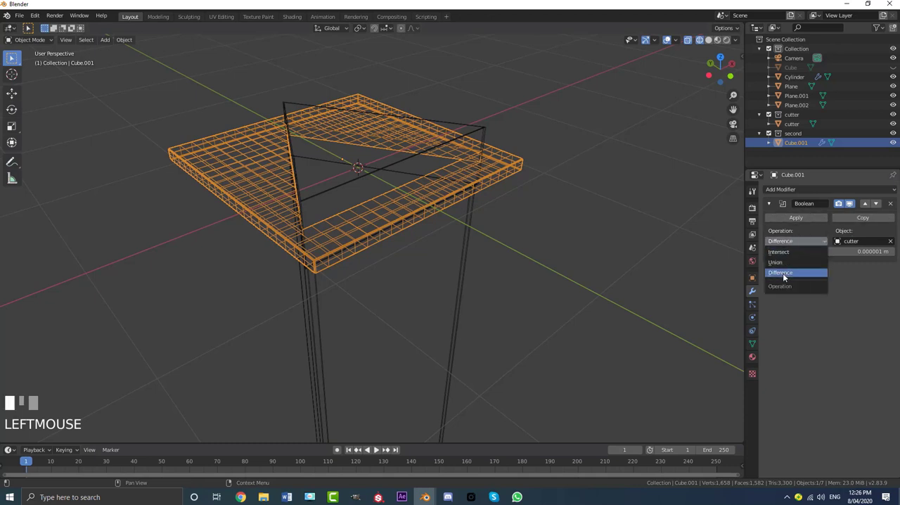
click(782, 273)
click(787, 256)
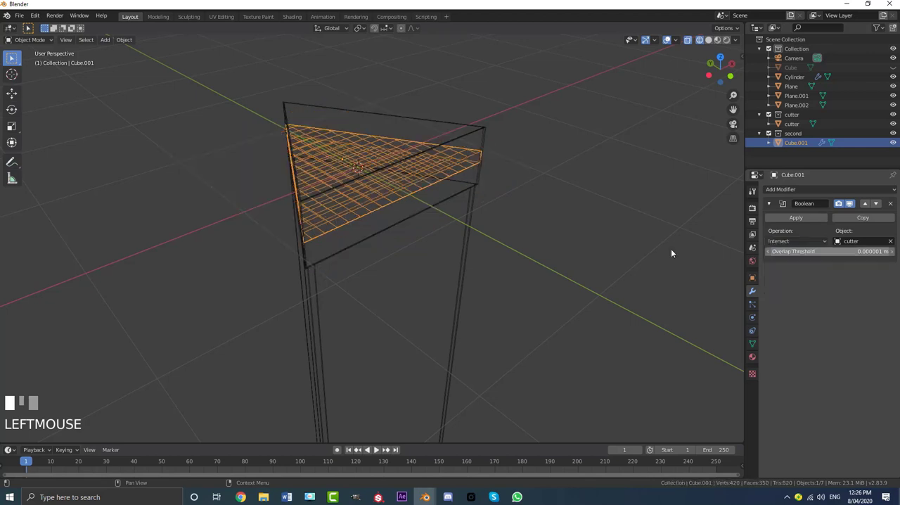
click(789, 218)
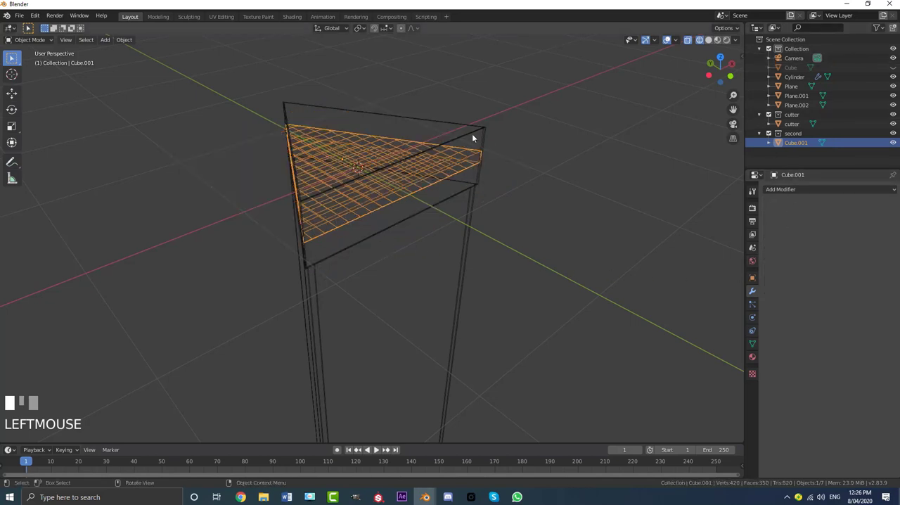
- Reveal the hidden cut slab in solid shading and exclude the cutter collection from the view layer
key(alt+h)
key(z)
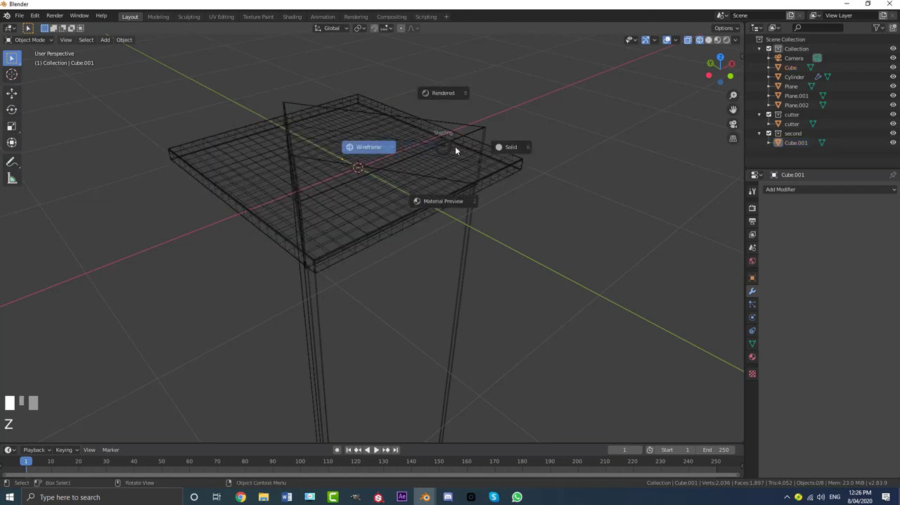
click(398, 154)
click(256, 160)
click(329, 150)
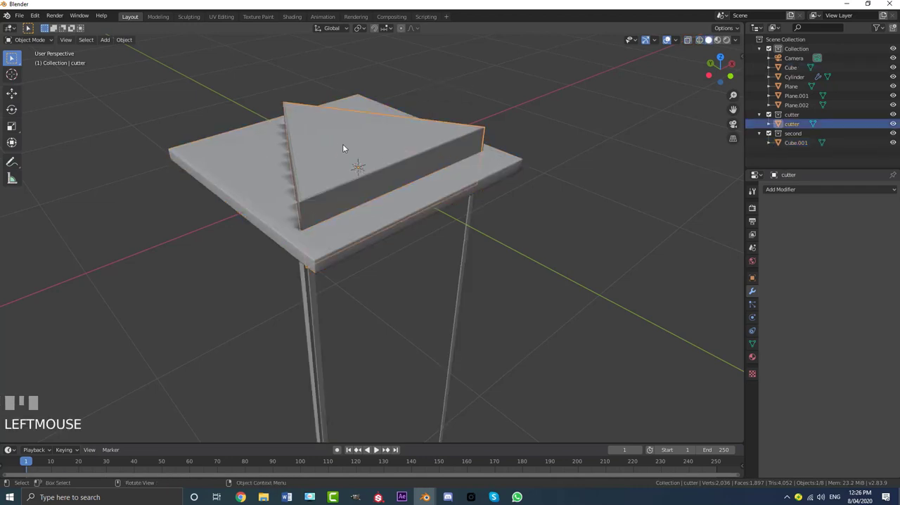
click(770, 114)
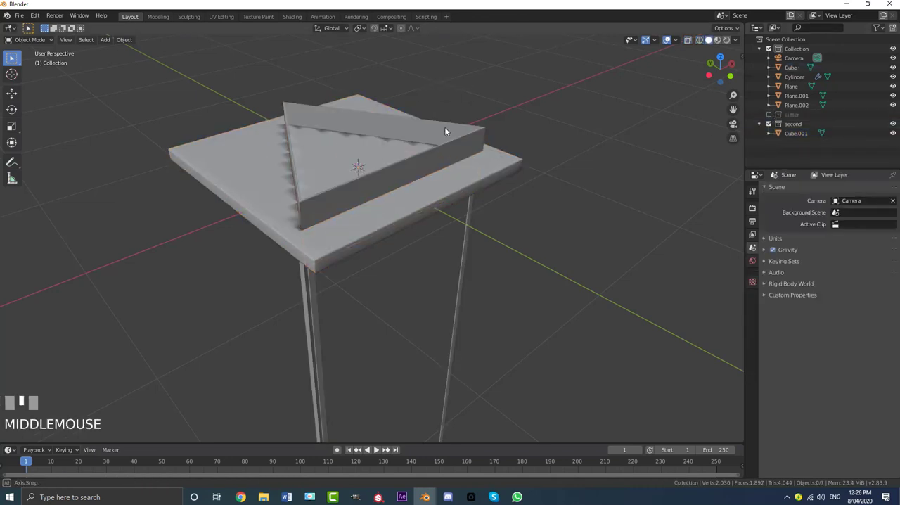
- Test-move the triangular piece and the outer slab in turn to check their separation, cancelling each move
middle_drag(445, 127, 339, 180)
click(339, 180)
key(g)
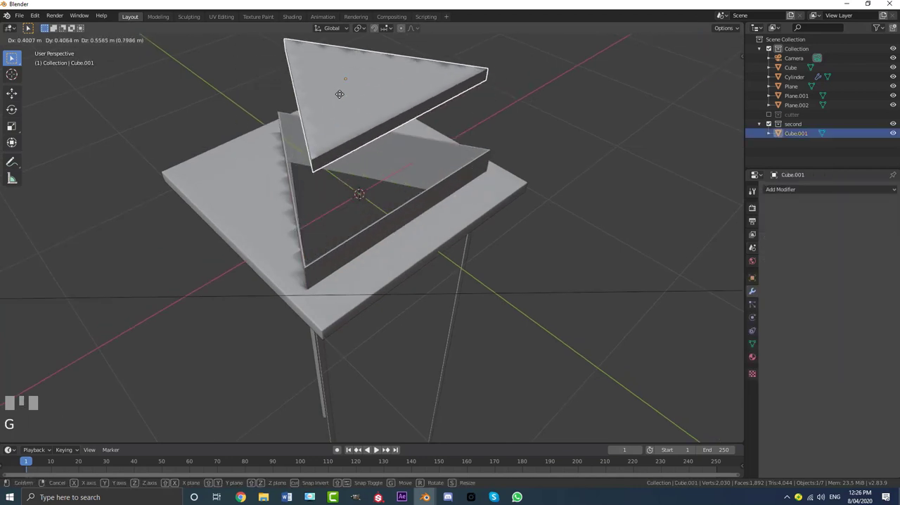
right_click(235, 144)
click(238, 144)
key(g)
right_click(242, 144)
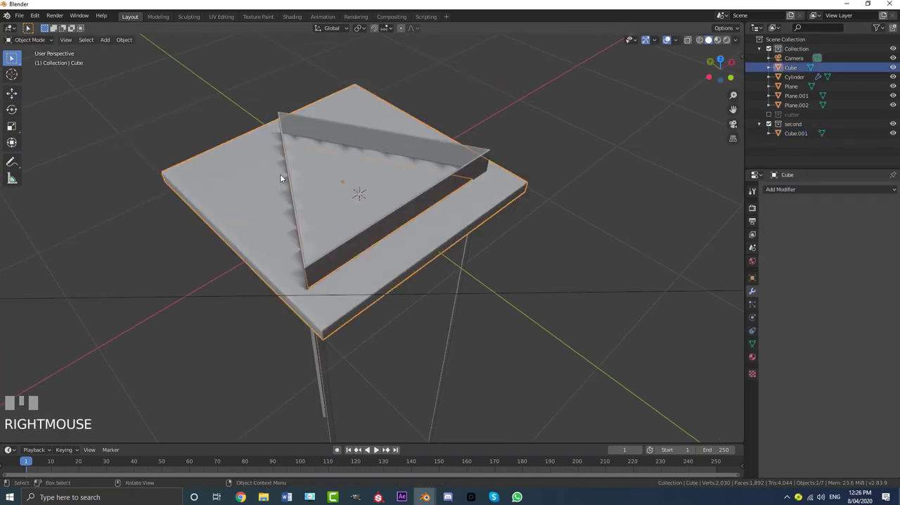
- Add an Edge Split modifier with the default 30° split angle to the outer slab and to the triangular piece
click(787, 190)
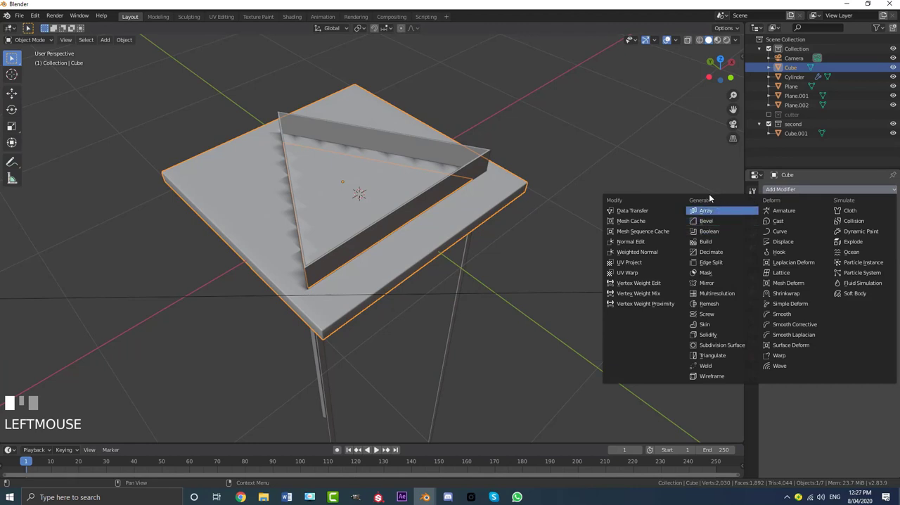
click(711, 262)
click(349, 189)
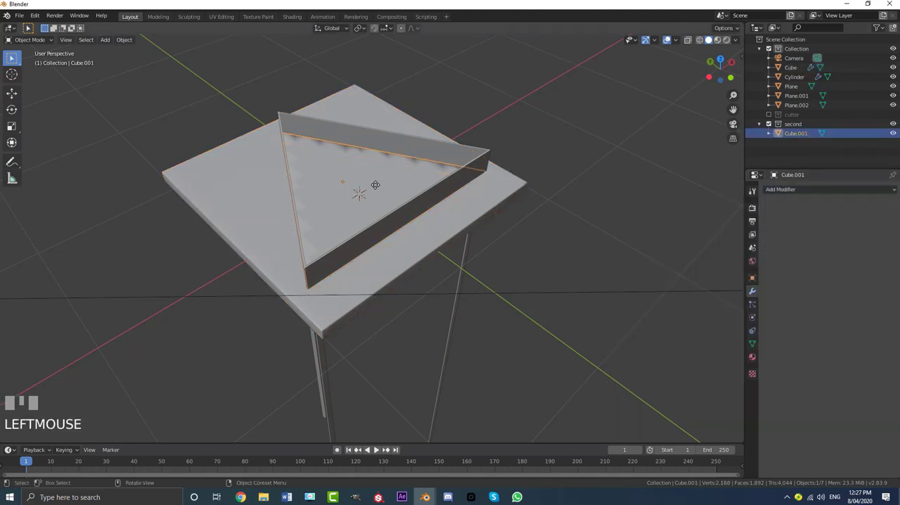
key(g)
right_click(325, 154)
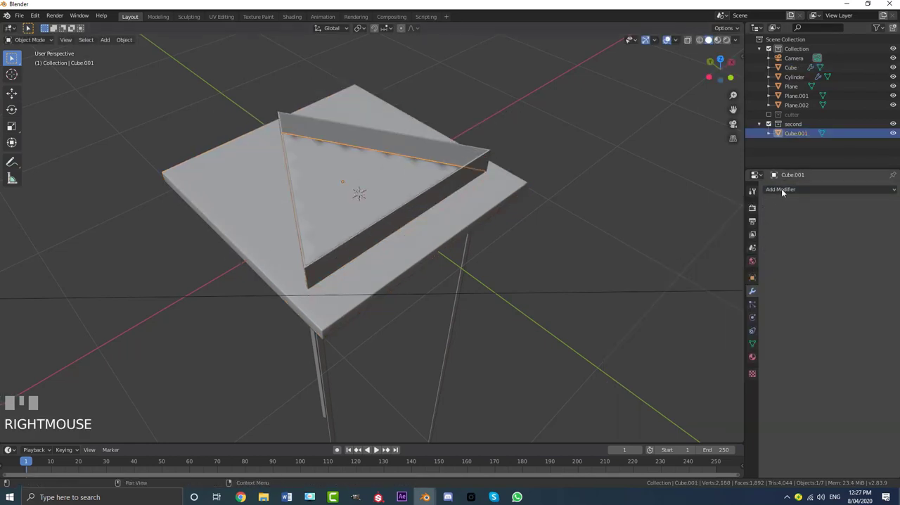
click(781, 189)
click(711, 263)
- Select the outer slab together with the triangular piece and move both up above the triangular frame
middle_drag(435, 190, 434, 183)
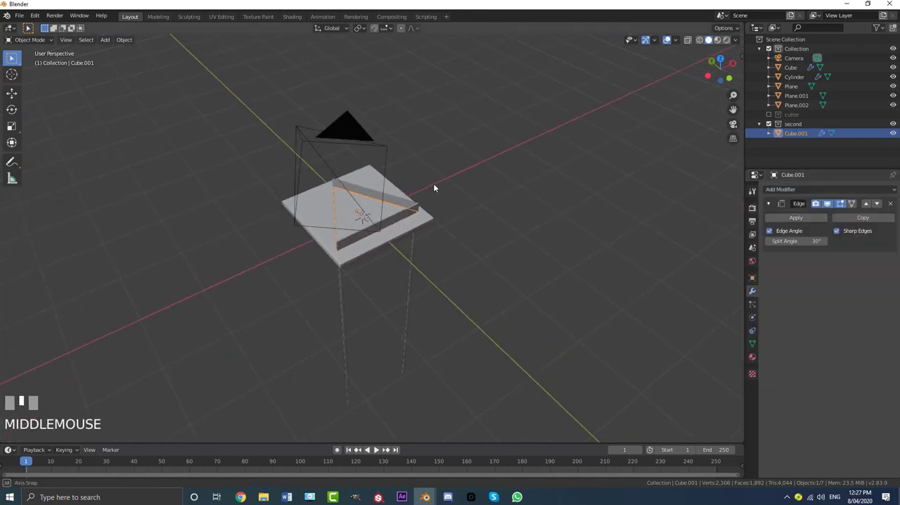
scroll(336, 196, up, 2)
shift+click(286, 174)
middle_drag(286, 174, 289, 177)
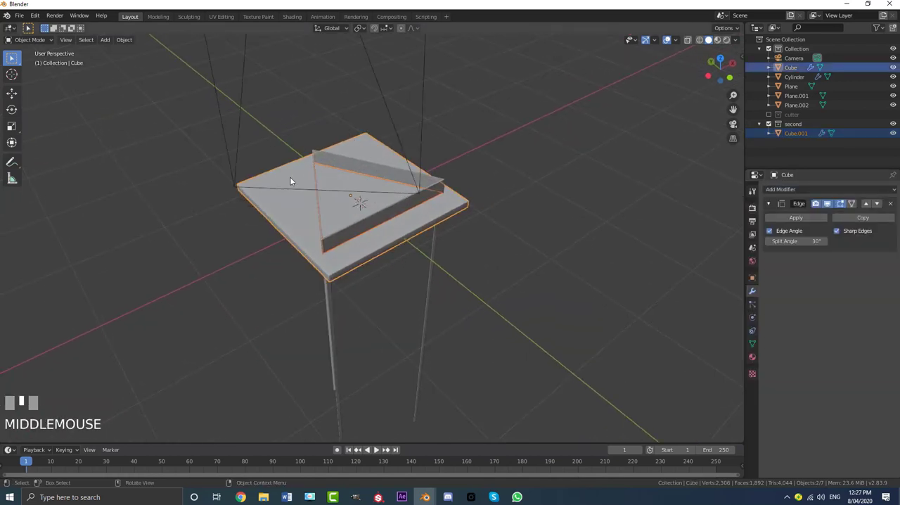
key(g)
click(402, 72)
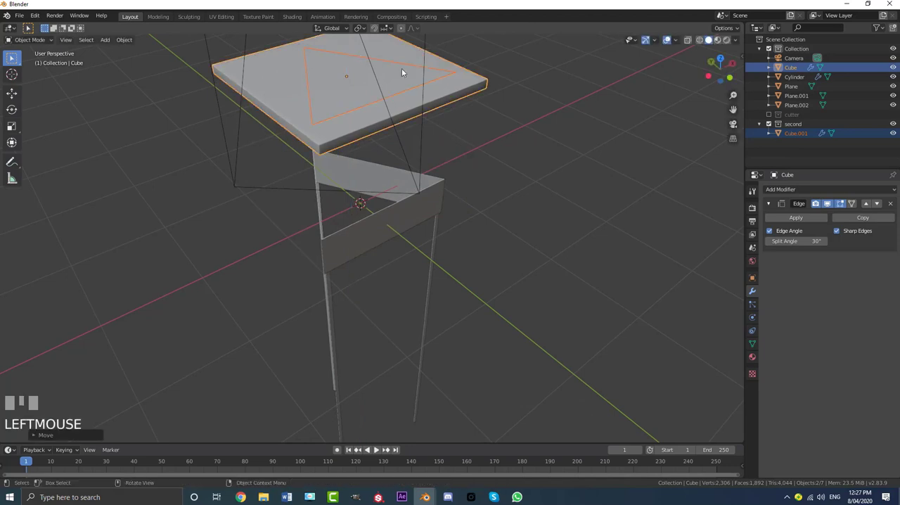
- Deselect everything and examine the triangular seam on the raised slab in solid and rendered shading
scroll(435, 128, up, 2)
key(alt+a)
shift+middle_drag(429, 94, 359, 145)
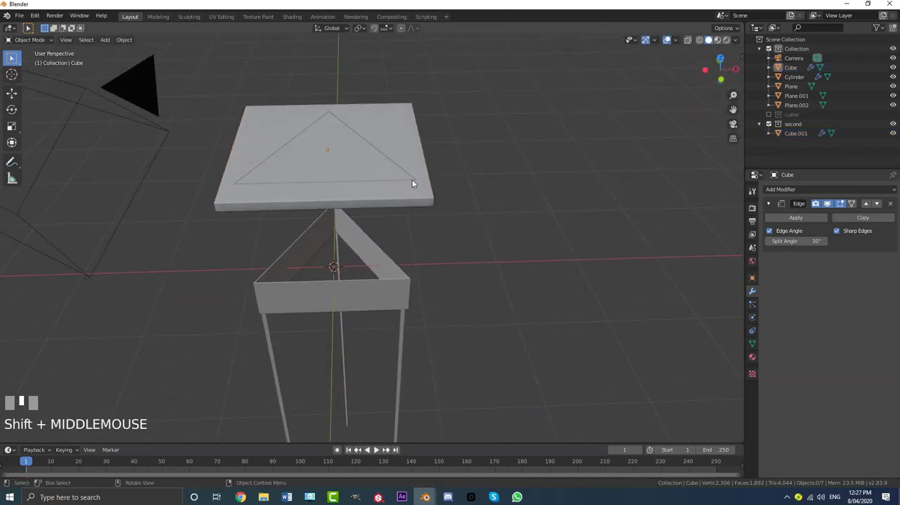
scroll(398, 211, up, 5)
key(z)
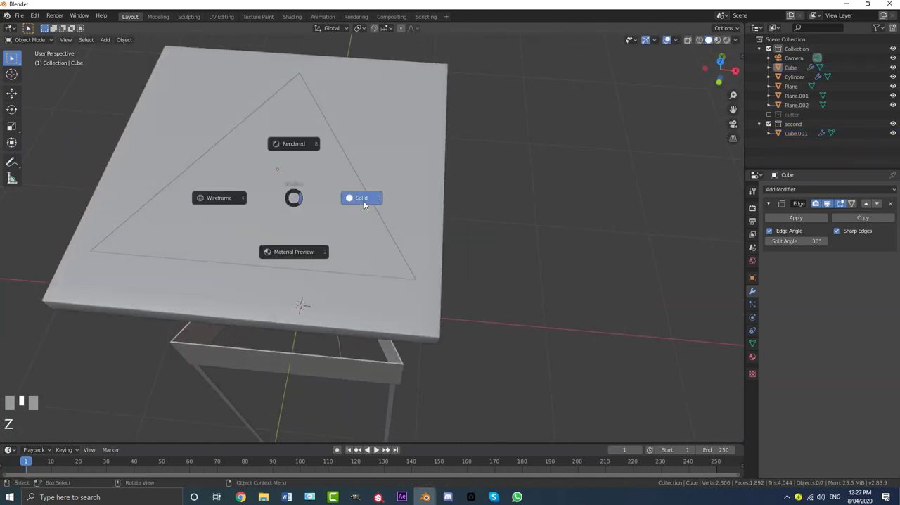
key(z)
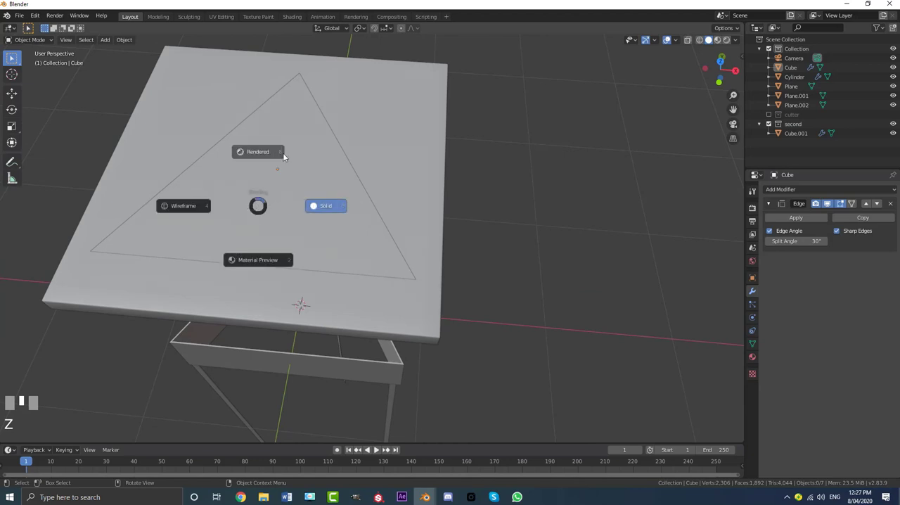
click(306, 78)
scroll(249, 215, down, 3)
middle_drag(249, 215, 505, 165)
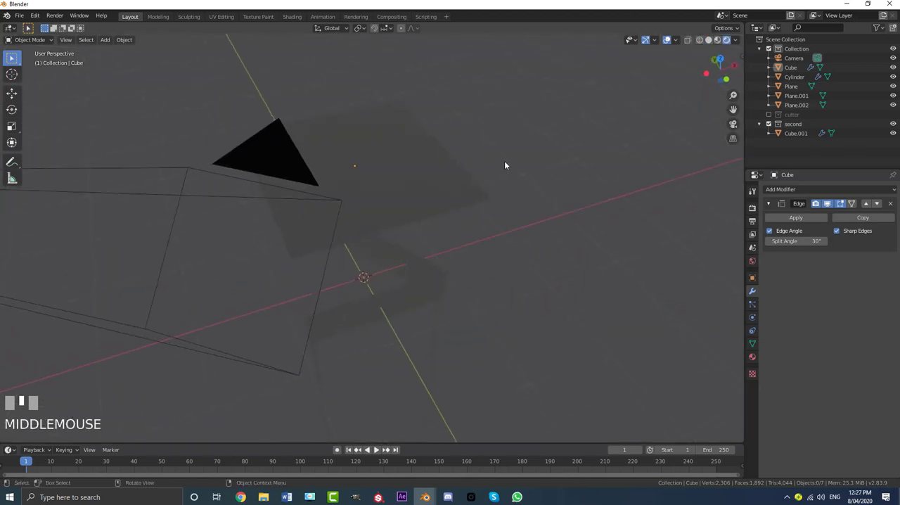
- Reselect both slab pieces in solid shading and raise them about 0.8 m along Z in the camera view
click(478, 192)
mouse_move(478, 192)
middle_down()
mouse_move(398, 194)
mouse_move(363, 229)
middle_up()
shift+click(410, 202)
shift+click(415, 205)
key(KP_0)
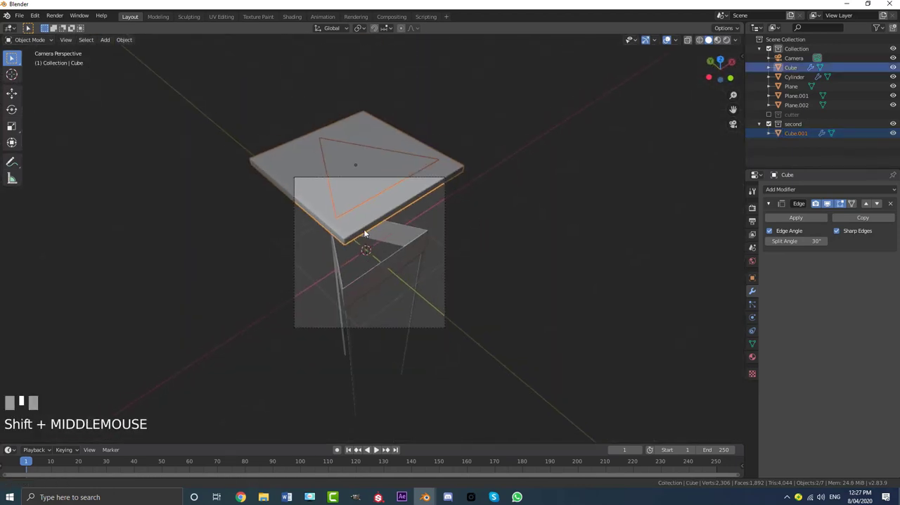
scroll(363, 229, up, 2)
key(g)
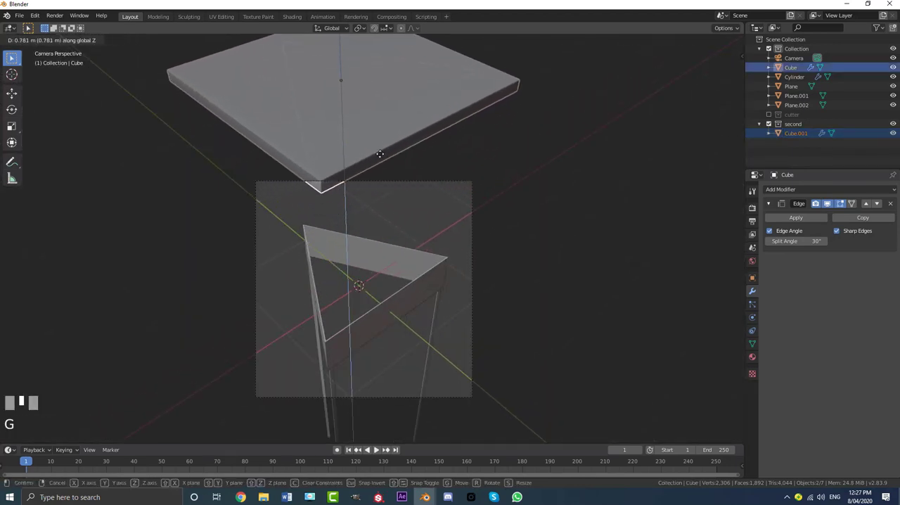
click(380, 144)
- Fine-tune the height of both slab pieces along Z so they sit just above the camera frame
scroll(385, 156, down, 2)
middle_drag(390, 166, 380, 151)
scroll(404, 179, down, 3)
key(KP_0)
key(g)
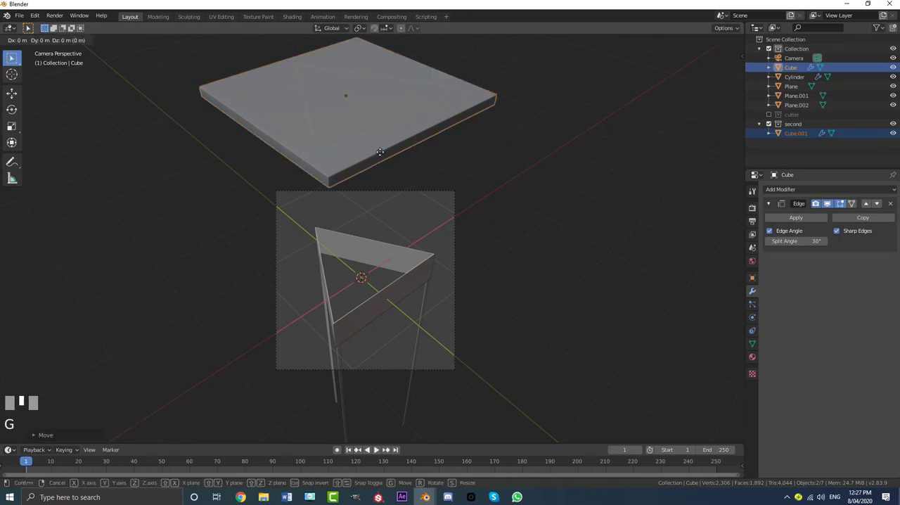
key(z)
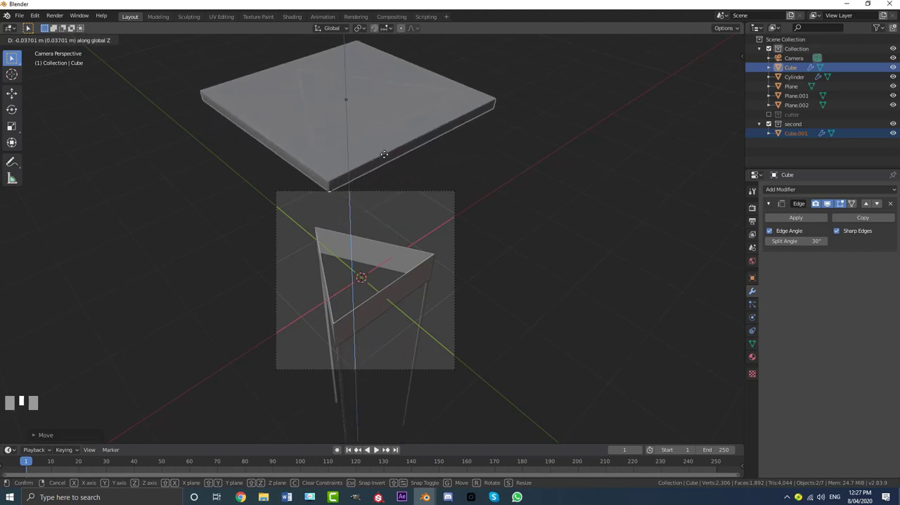
click(389, 146)
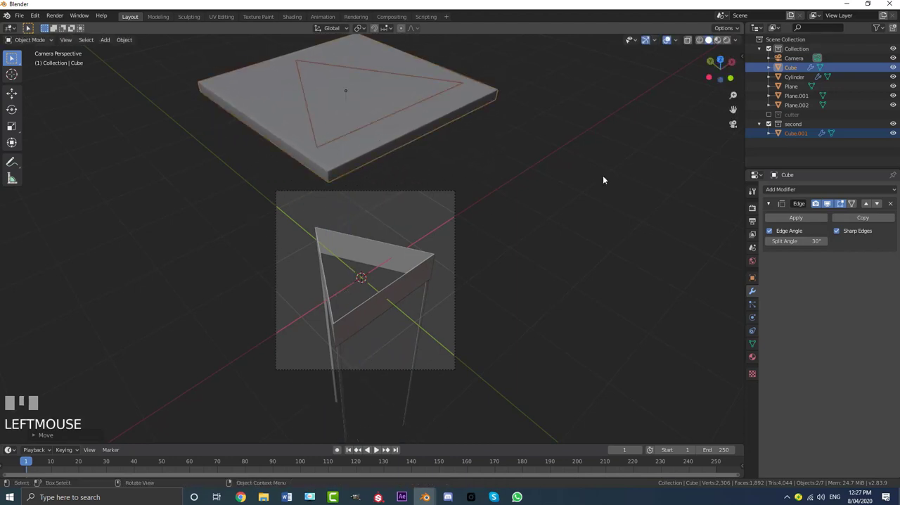
shift+middle_drag(543, 266, 542, 269)
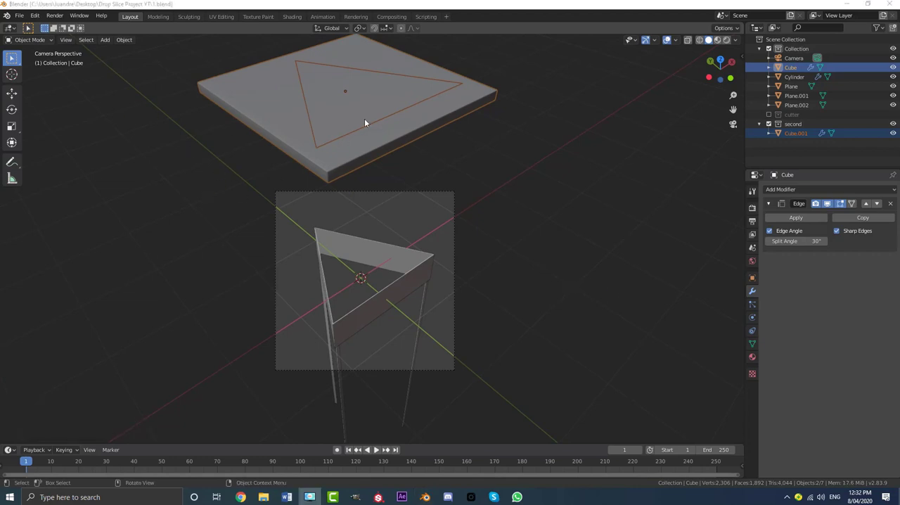
scroll(320, 134, down, 2)
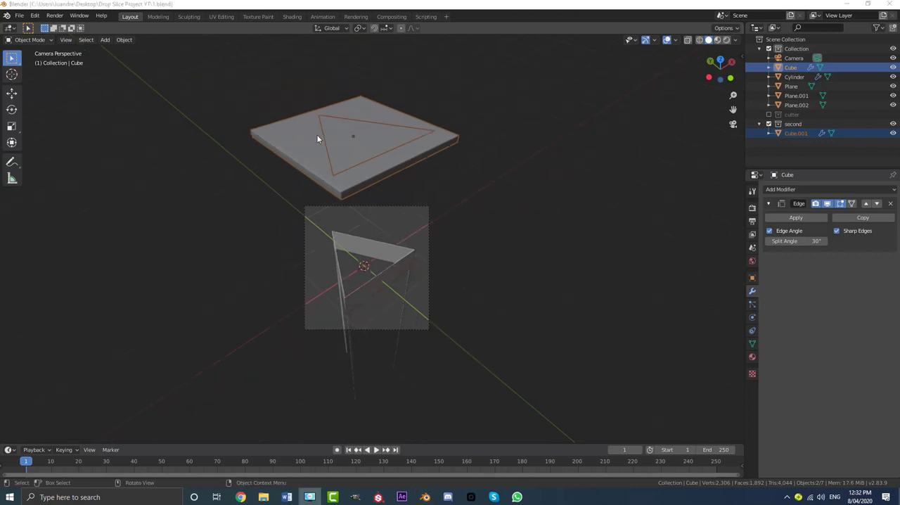
- Select the triangular piece and outer slab together, and enlarge the timeline area
middle_drag(319, 135, 341, 123)
scroll(345, 114, down, 4)
click(318, 91)
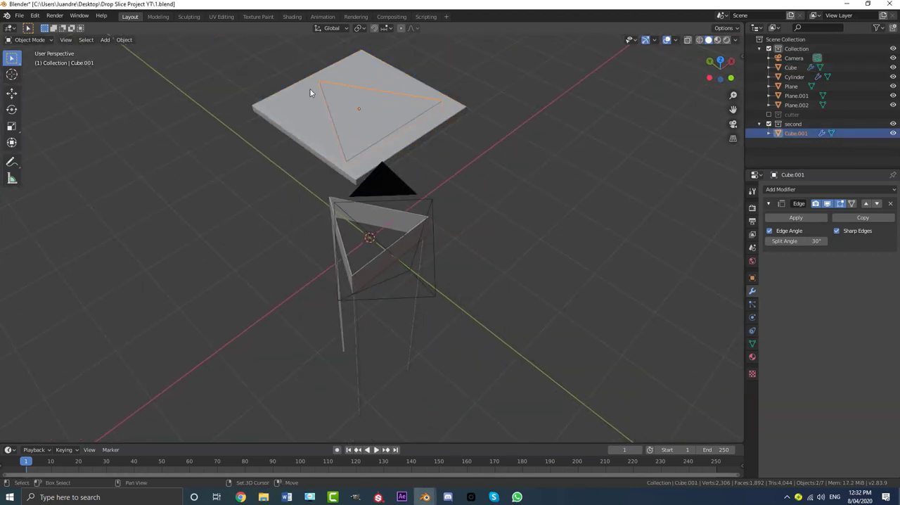
shift+click(310, 92)
key(Tab)
key(Tab)
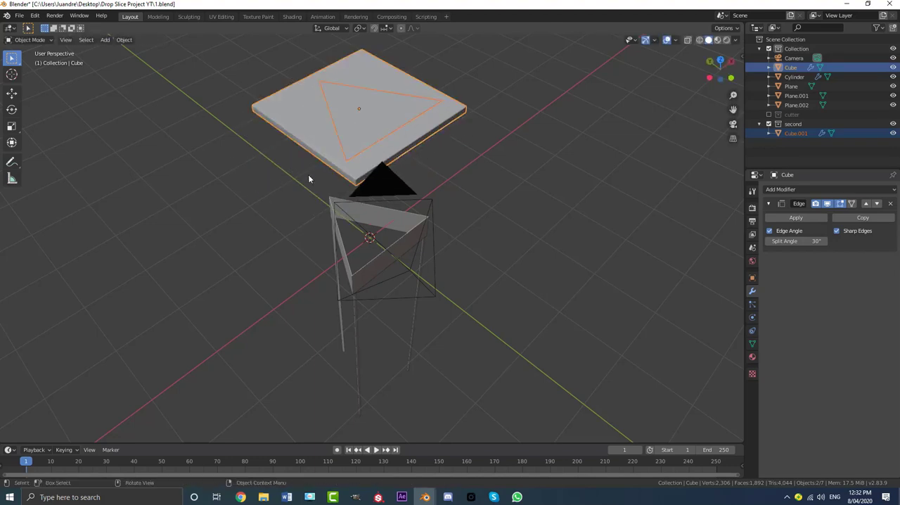
click(125, 437)
drag(126, 444, 131, 392)
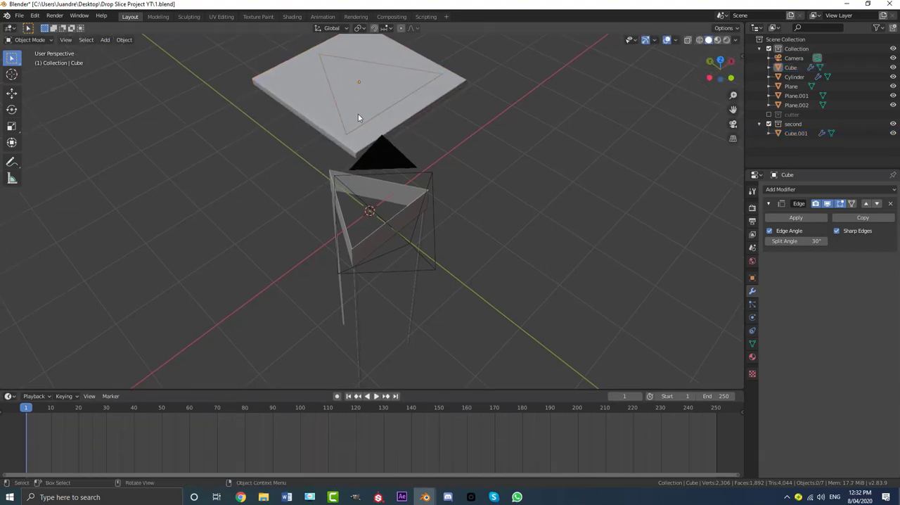
- Insert a Location keyframe at frame 1 on the outer slab and the triangular piece
click(299, 105)
shift+click(298, 106)
middle_drag(58, 442, 156, 427)
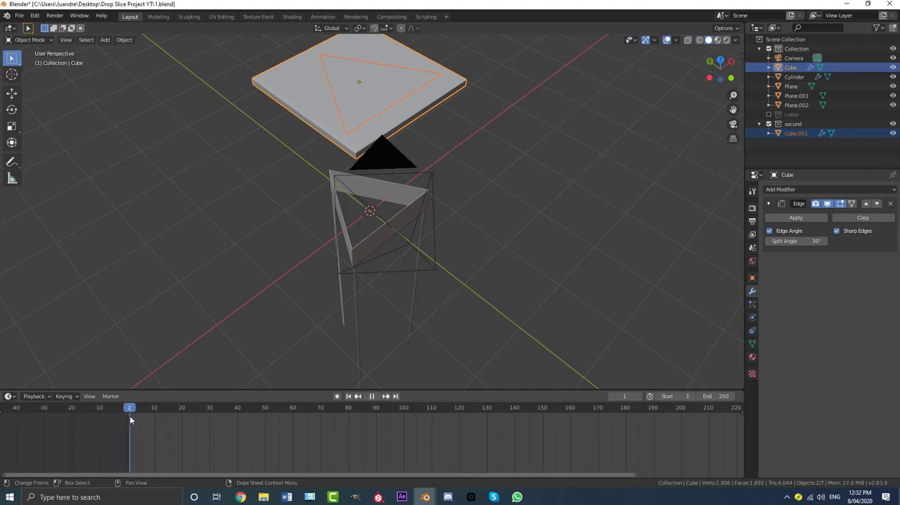
key(Escape)
key(KP_0)
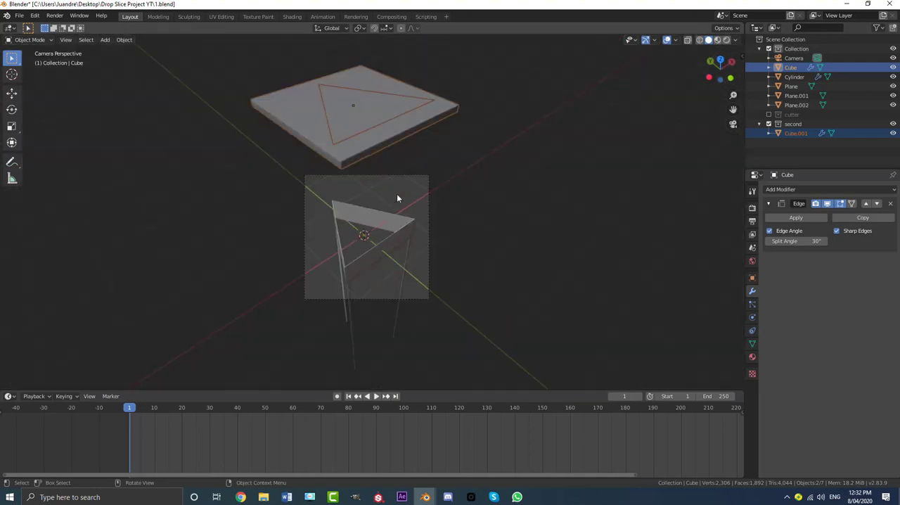
scroll(401, 100, up, 2)
key(i)
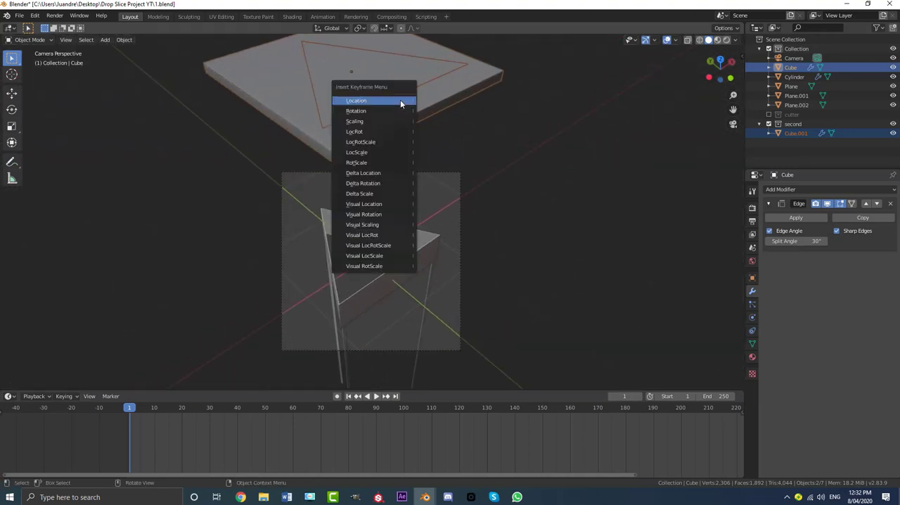
click(379, 100)
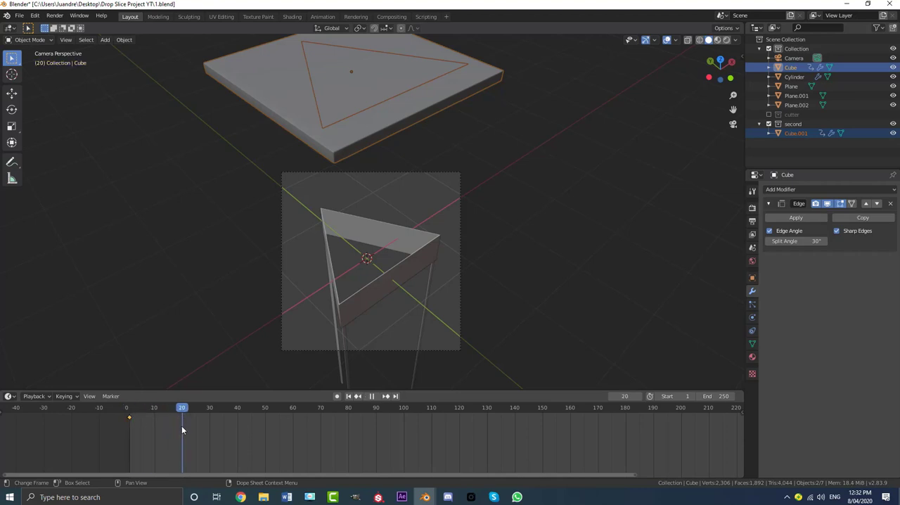
- At frame 20, lower both slab pieces along Z onto the top of the triangular frame and check the fit
key(g)
key(z)
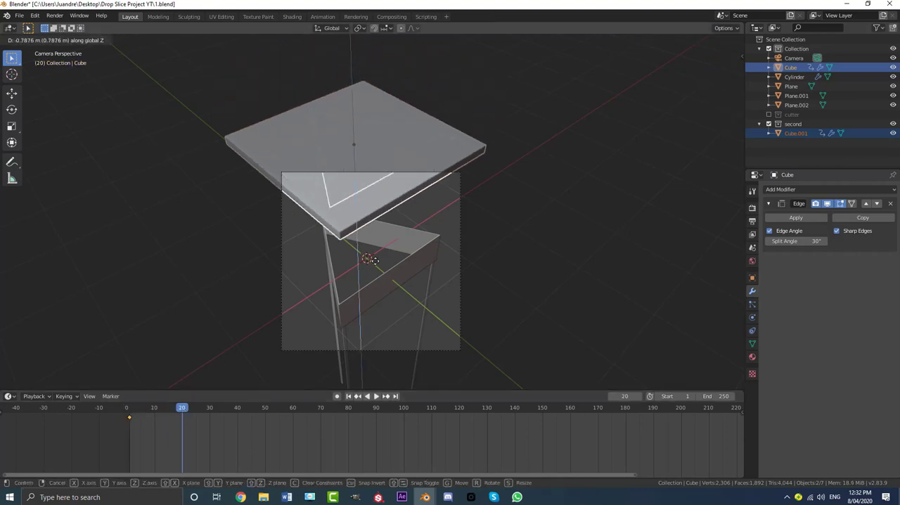
click(387, 328)
middle_drag(387, 328, 378, 276)
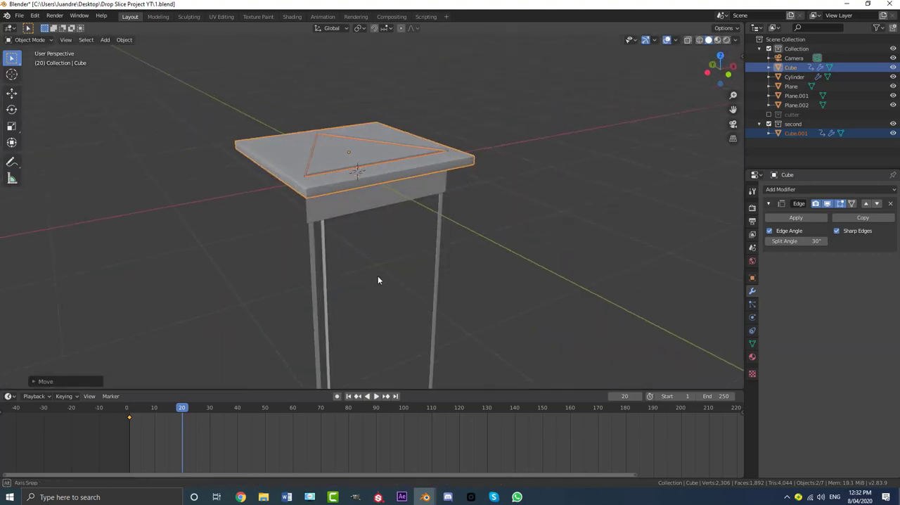
scroll(340, 225, up, 6)
middle_drag(228, 257, 247, 243)
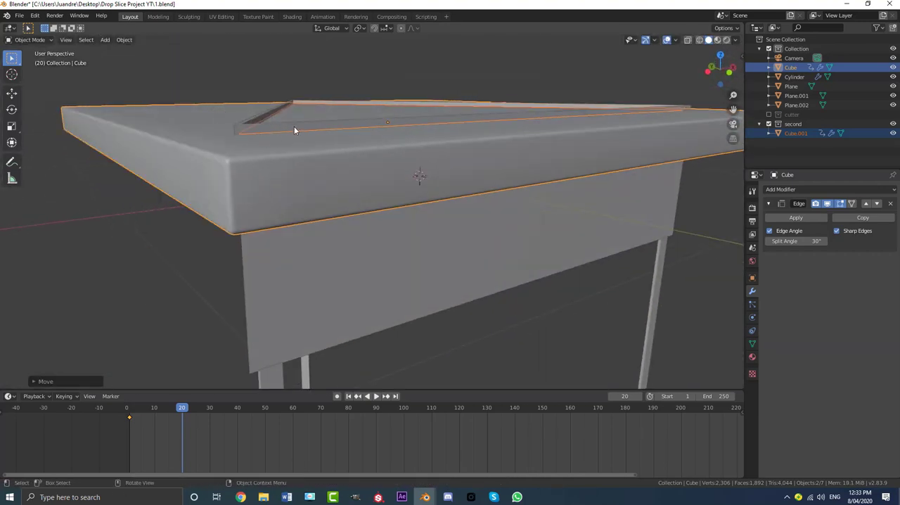
- Insert a Location keyframe on both slab pieces at frame 20 and play back the drop from the start
key(i)
click(294, 127)
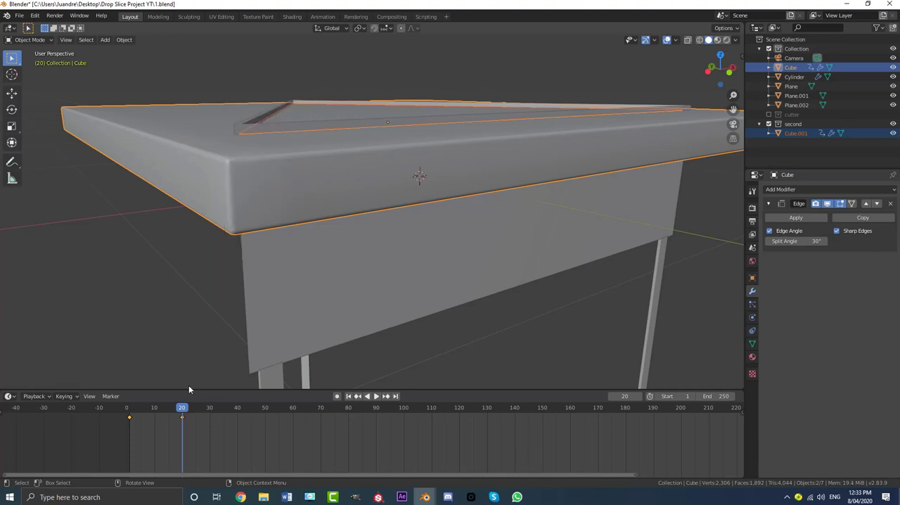
drag(180, 411, 131, 411)
scroll(338, 195, down, 7)
key(space)
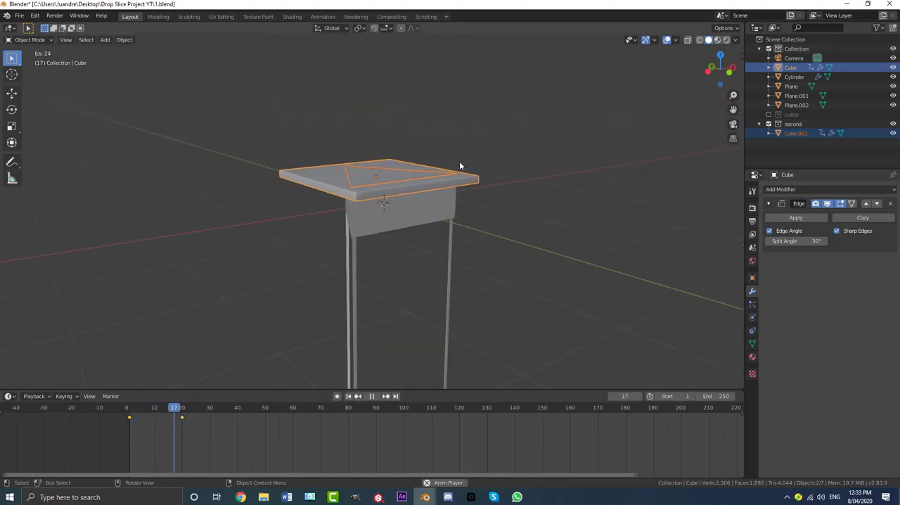
key(space)
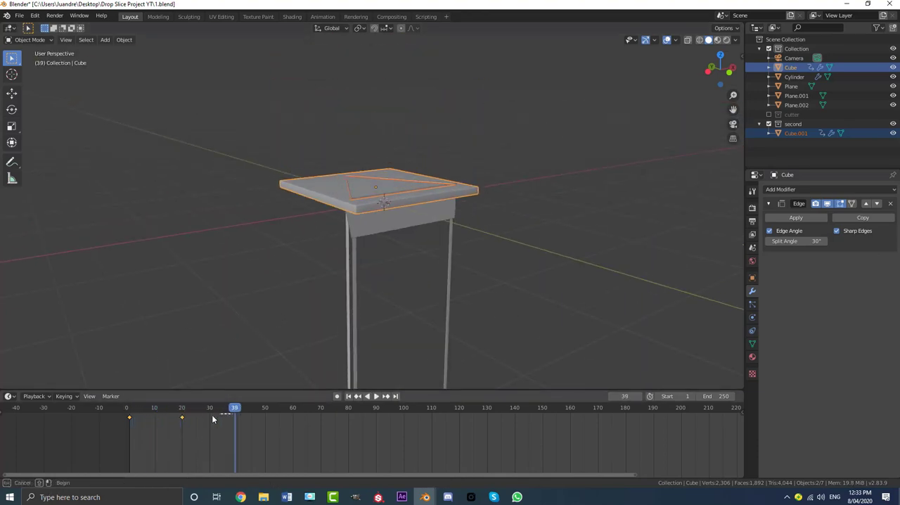
- At frame 40, lower both slab pieces along Z to the bottom edge of the triangular frame and insert a Location keyframe
mouse_move(233, 405)
mouse_down()
mouse_move(194, 413)
mouse_move(236, 422)
mouse_up()
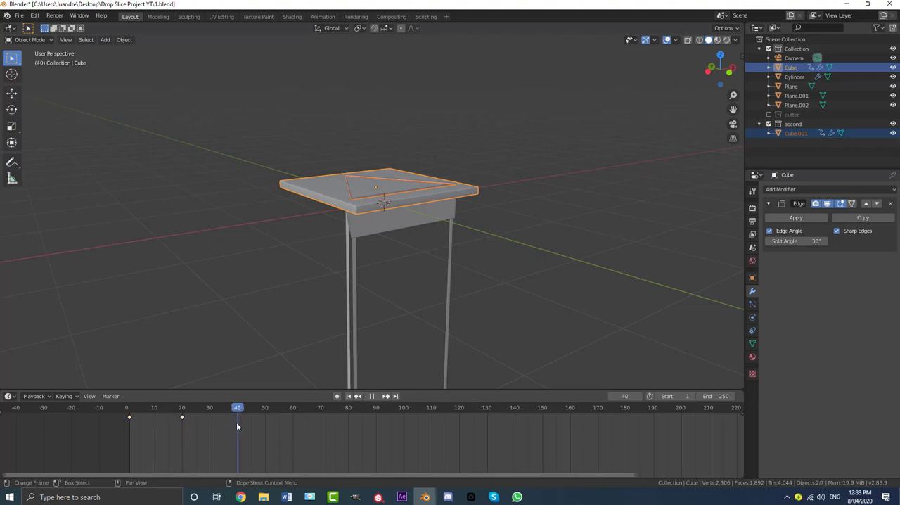
scroll(363, 208, up, 2)
key(g)
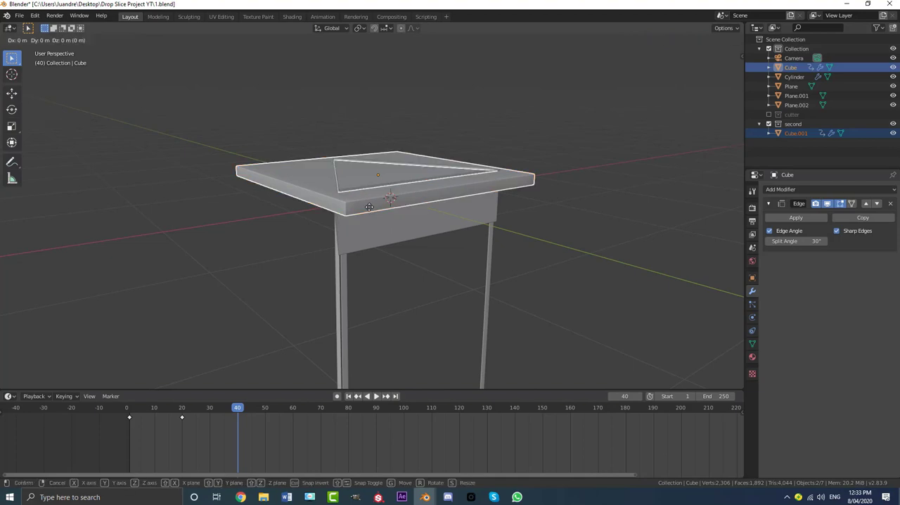
key(z)
click(375, 241)
middle_drag(375, 240, 375, 230)
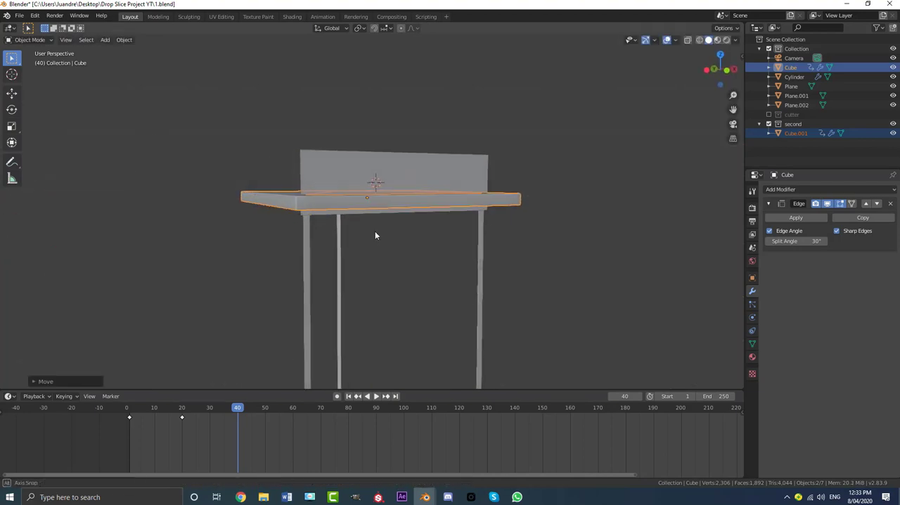
key(i)
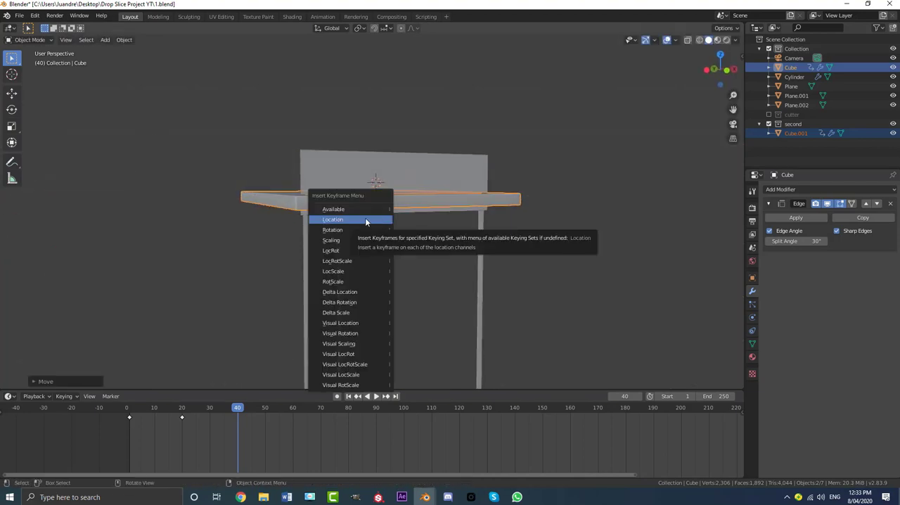
click(365, 220)
- Play and scrub the animation from the start to review how the slab passes over the triangular frame
mouse_move(345, 213)
middle_down()
mouse_move(338, 208)
mouse_move(346, 228)
middle_up()
drag(237, 408, 117, 409)
key(space)
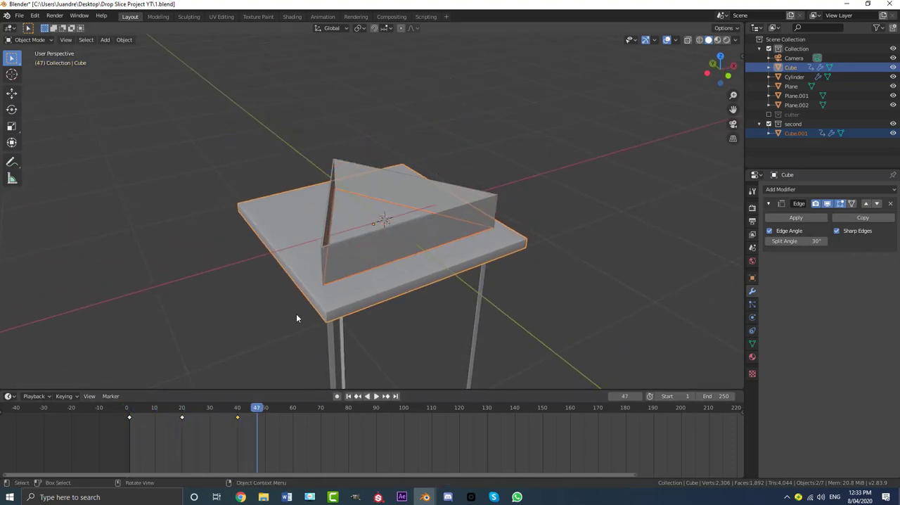
drag(260, 408, 178, 411)
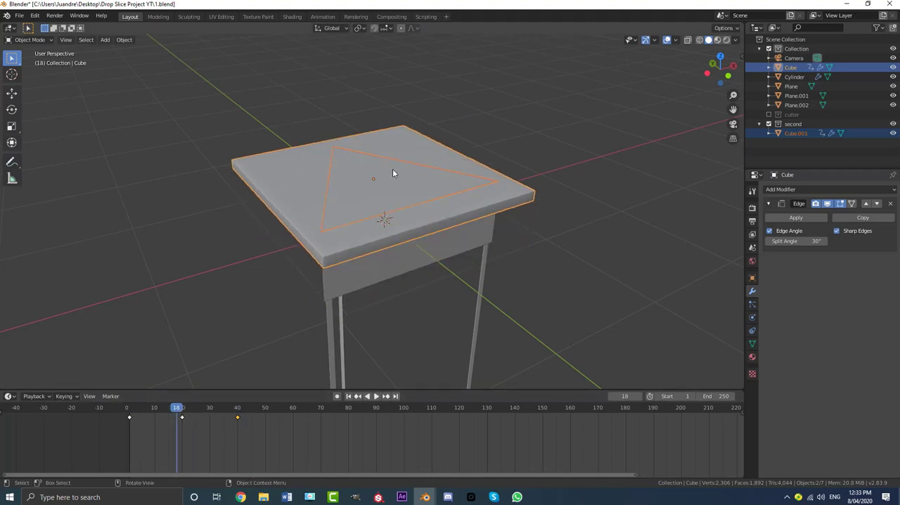
key(space)
- At frame 90, lower both slab pieces along Z until they leave the camera view and insert a Location keyframe
key(space)
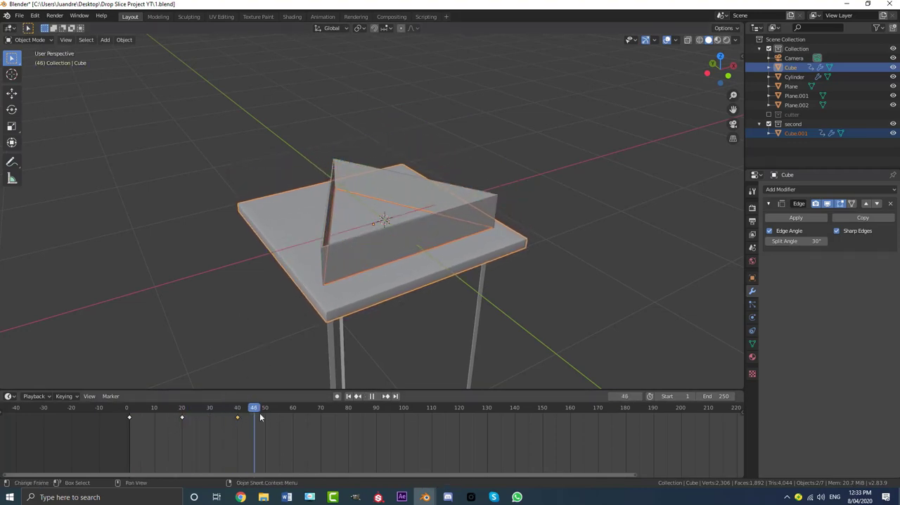
key(space)
key(KP_0)
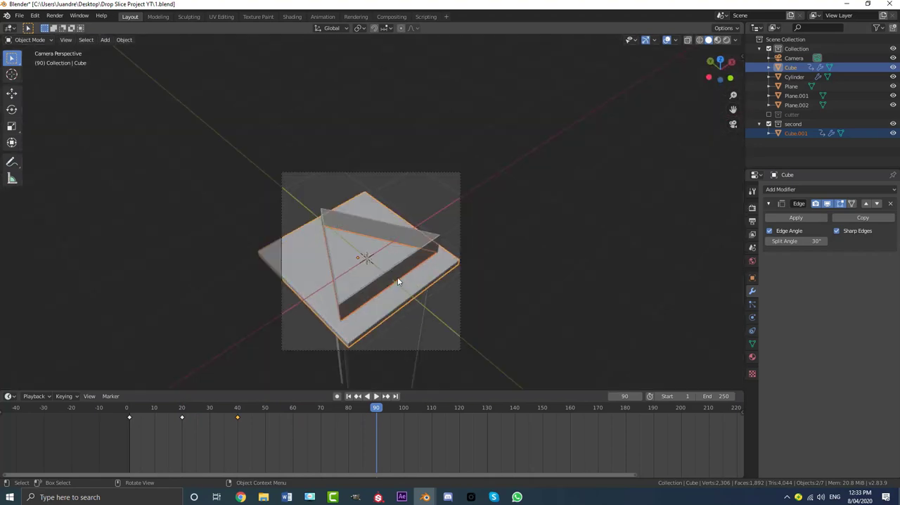
shift+middle_drag(398, 278, 384, 212)
scroll(384, 212, up, 1)
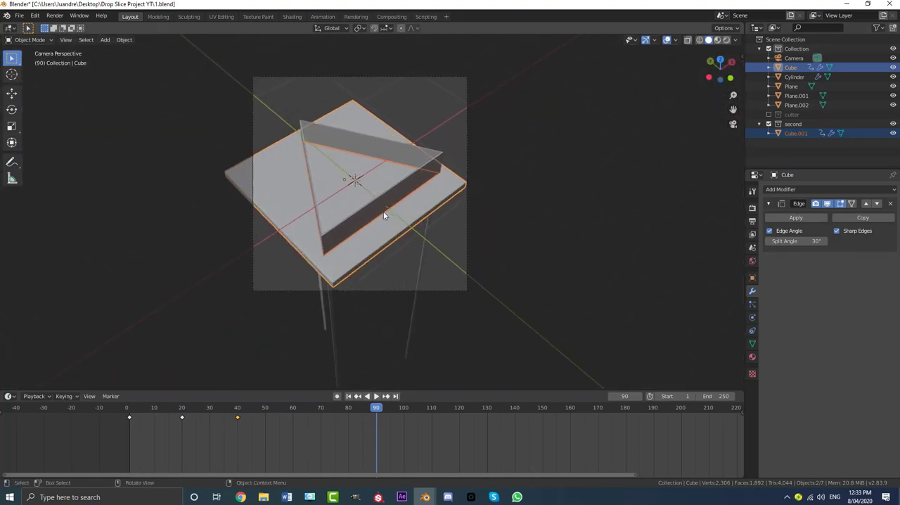
key(g)
key(z)
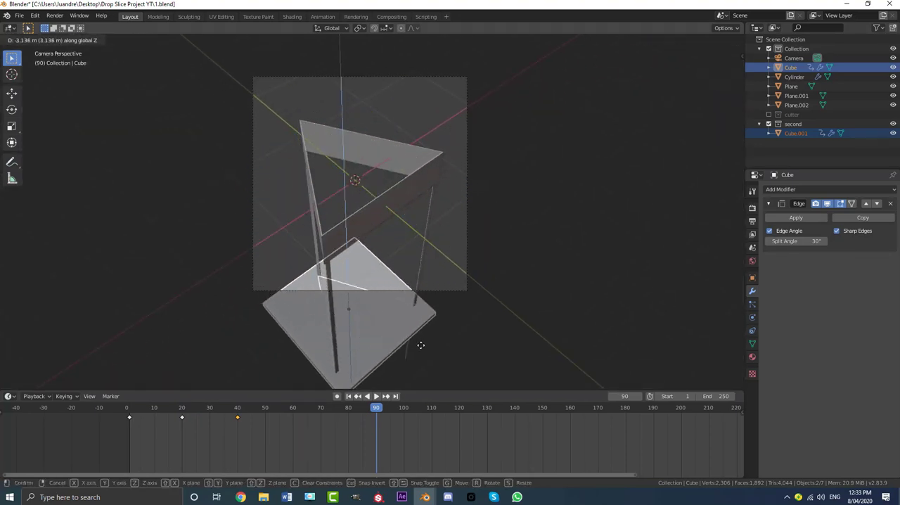
click(428, 36)
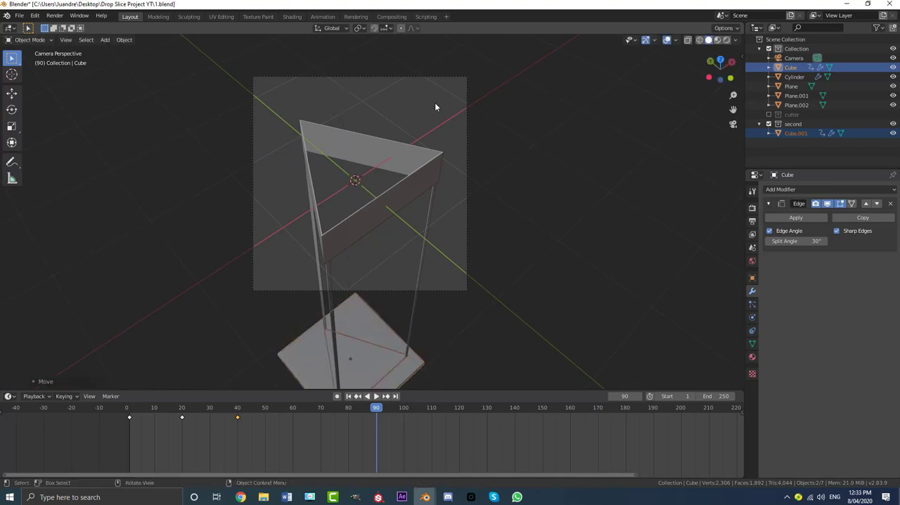
key(i)
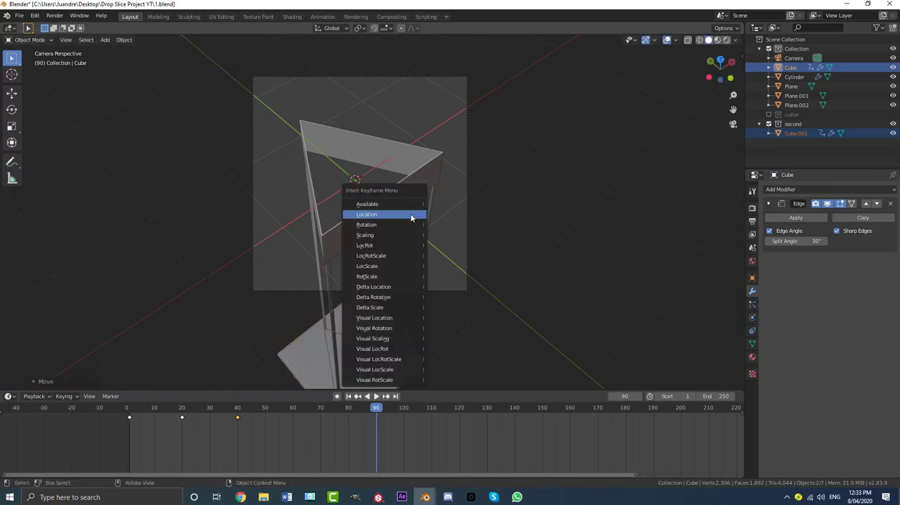
click(411, 218)
- Play the whole drop from frame 0 through the camera to review its timing
drag(377, 413, 129, 411)
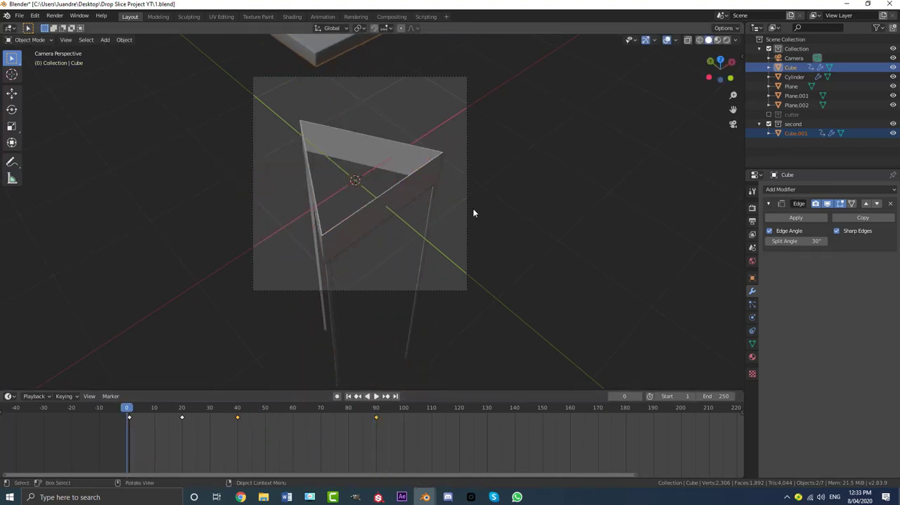
key(space)
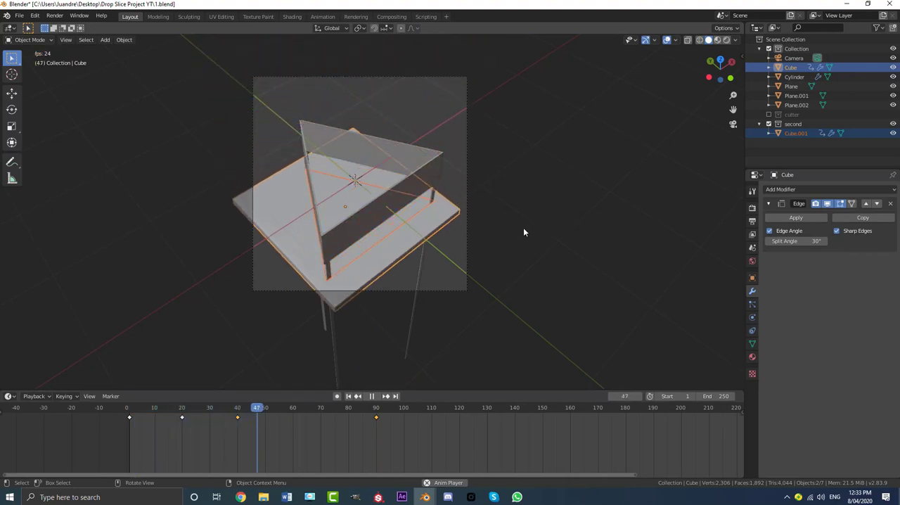
drag(331, 408, 127, 360)
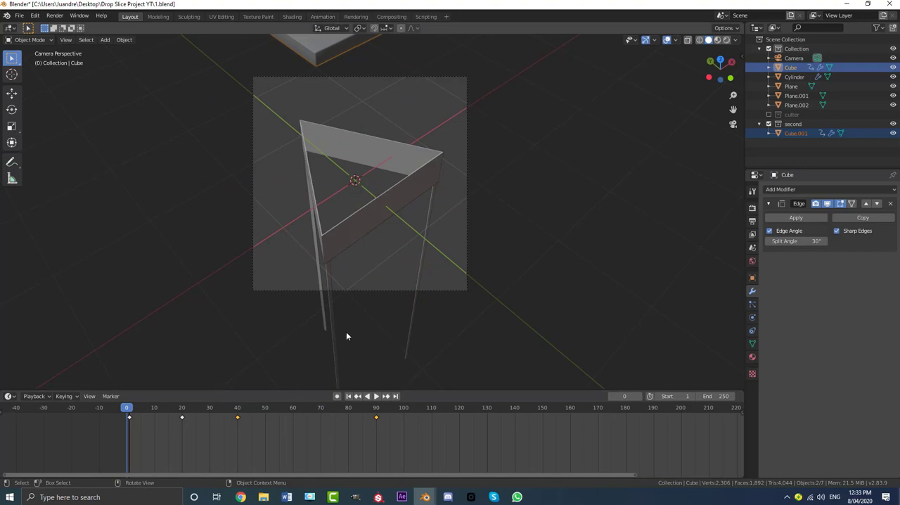
key(space)
key(space)
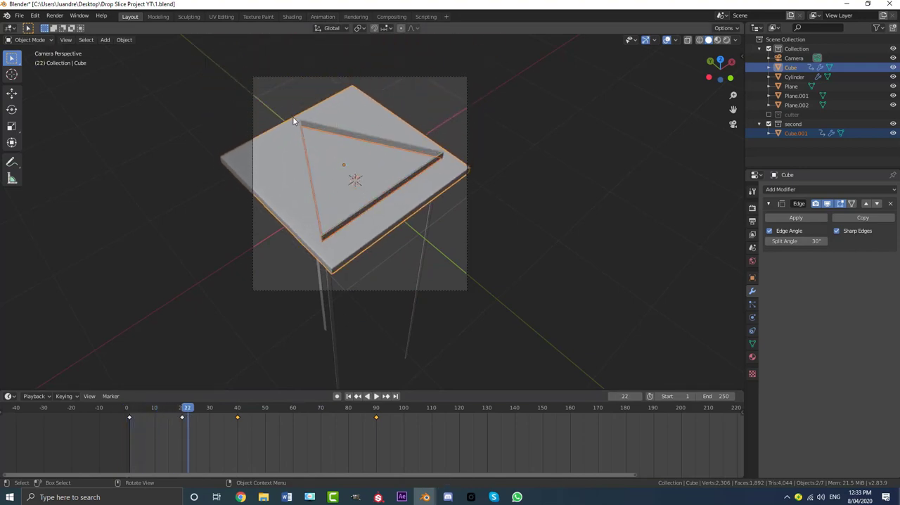
key(space)
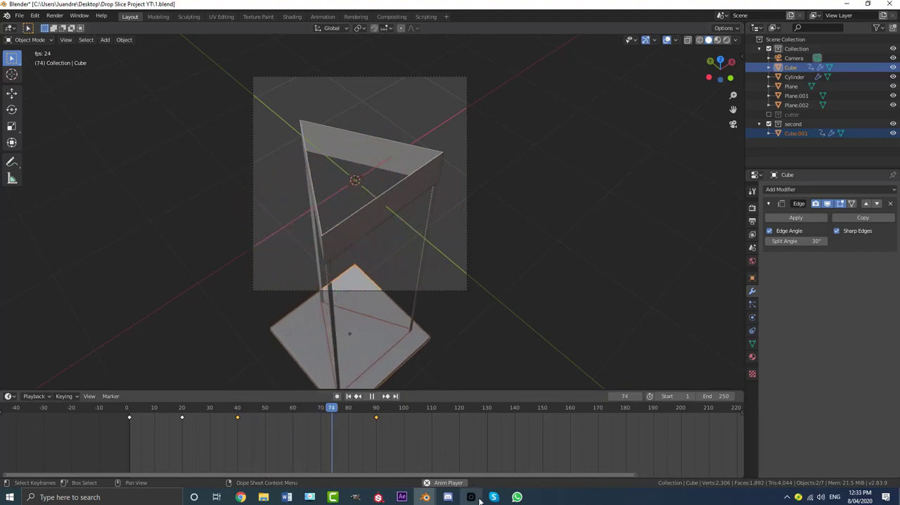
- At frame 40, lower only the triangular piece about 0.83 m along Z and insert a Location keyframe on it
drag(370, 412, 237, 426)
key(space)
click(345, 181)
key(space)
key(space)
middle_drag(332, 193, 360, 211)
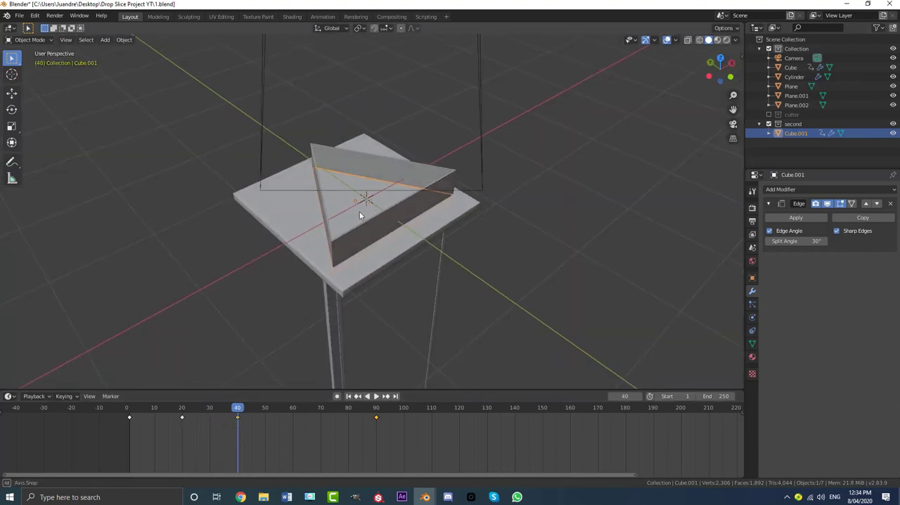
key(g)
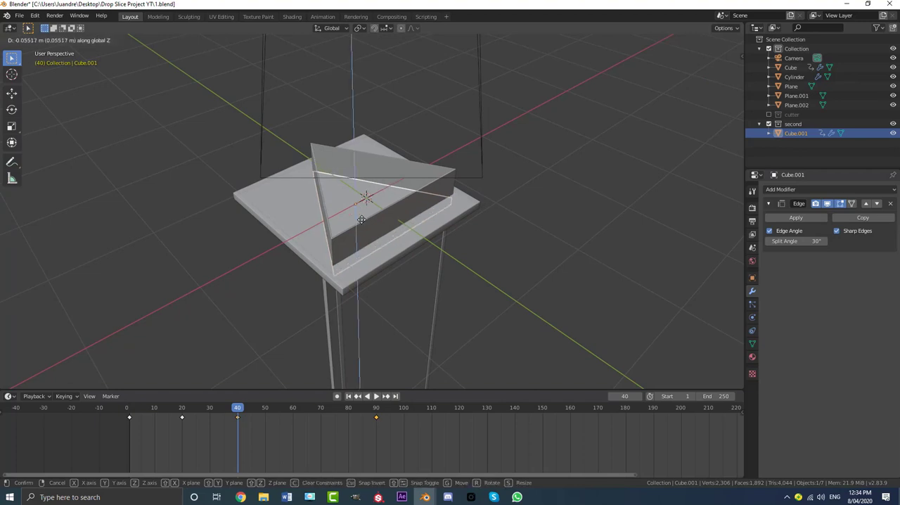
key(z)
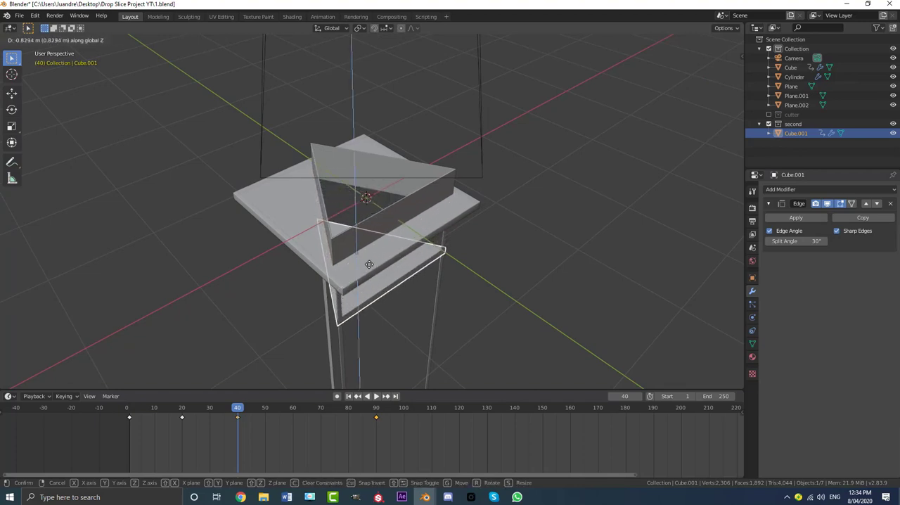
click(370, 264)
middle_drag(369, 263, 364, 227)
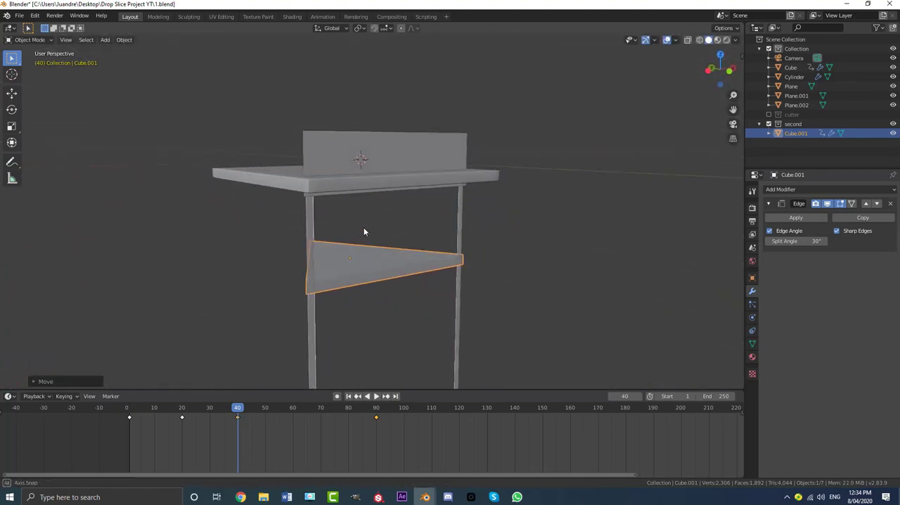
key(i)
click(363, 227)
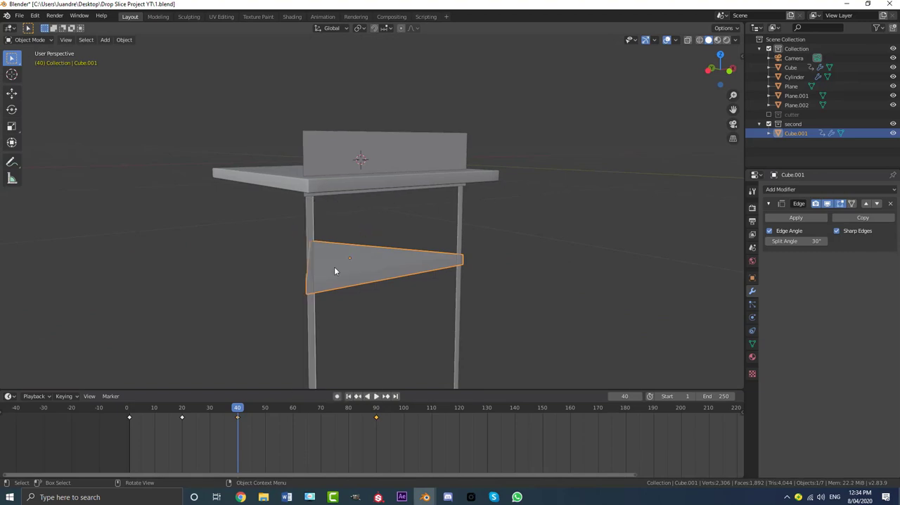
- Replay the animation from the start and scrub to frame 11 to examine how the two pieces separate
drag(234, 408, 126, 408)
middle_drag(232, 267, 335, 221)
key(space)
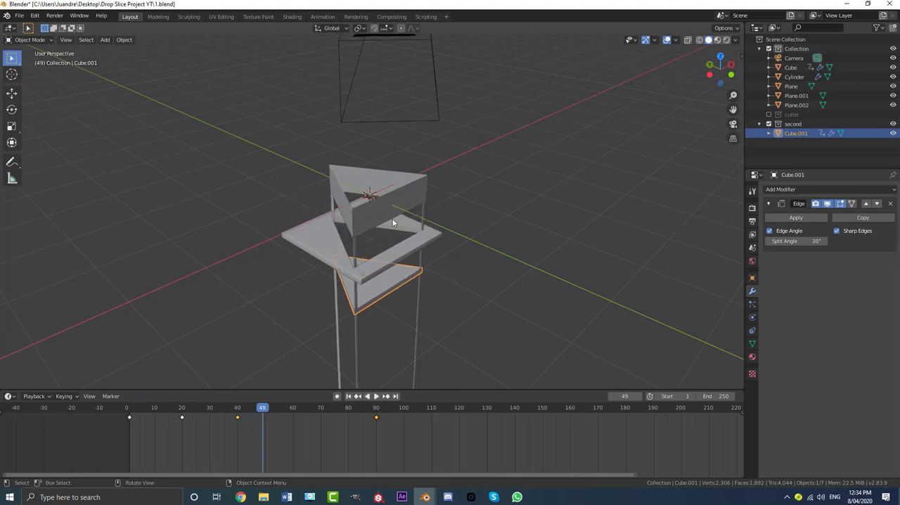
drag(147, 411, 157, 418)
key(space)
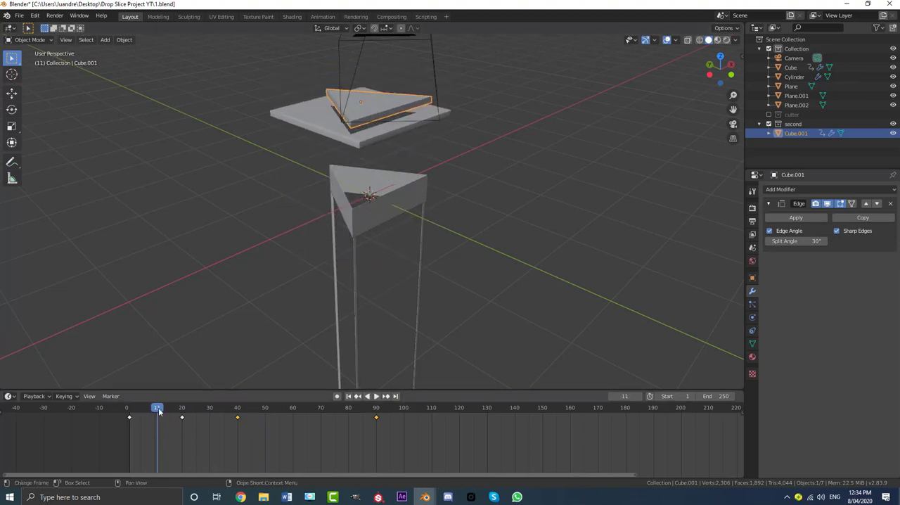
- Select both slab pieces and set the interpolation of all their keyframes to Linear
shift+click(317, 112)
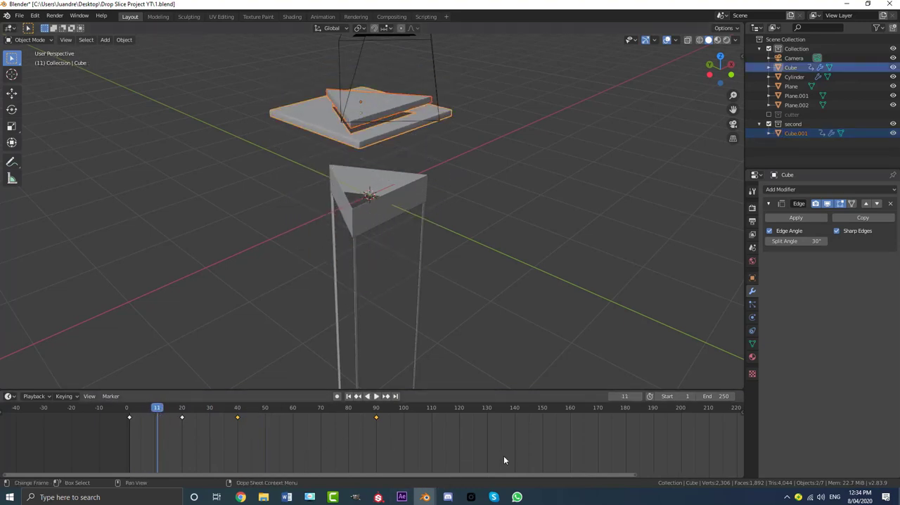
drag(509, 449, 113, 411)
key(t)
click(154, 425)
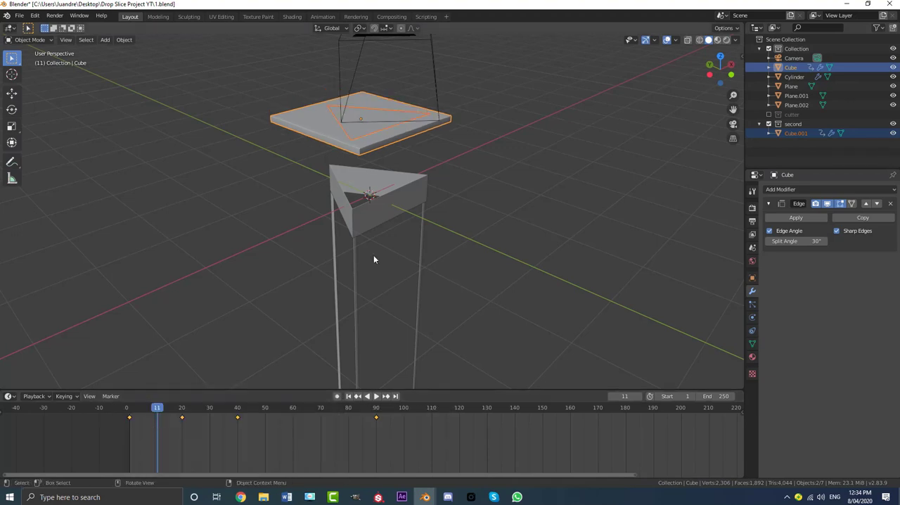
key(KP_0)
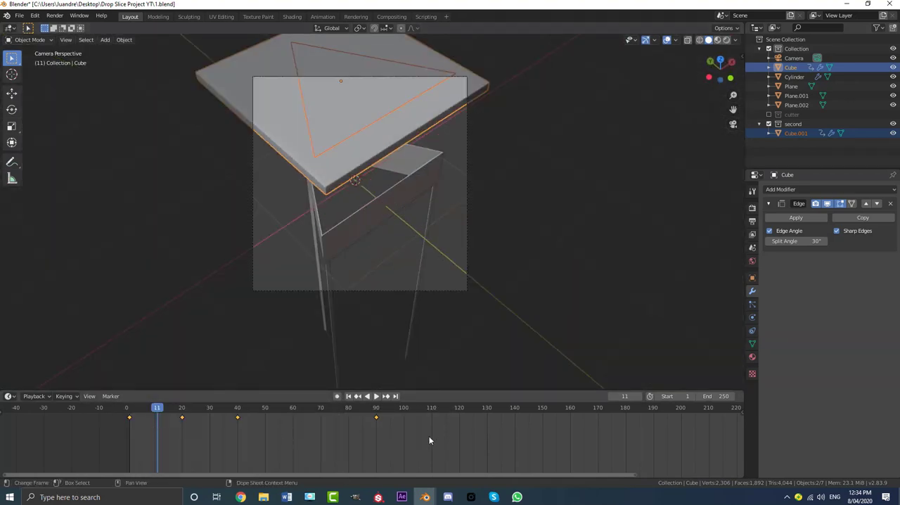
drag(435, 437, 112, 420)
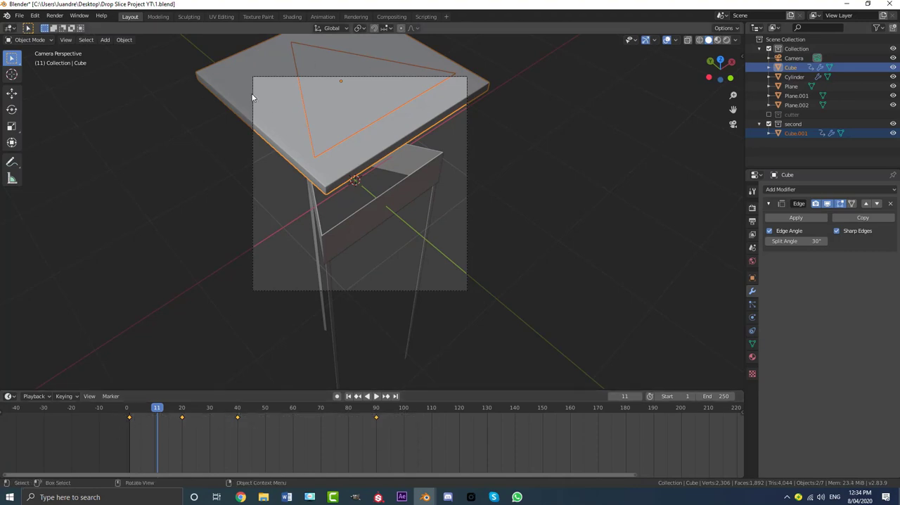
key(t)
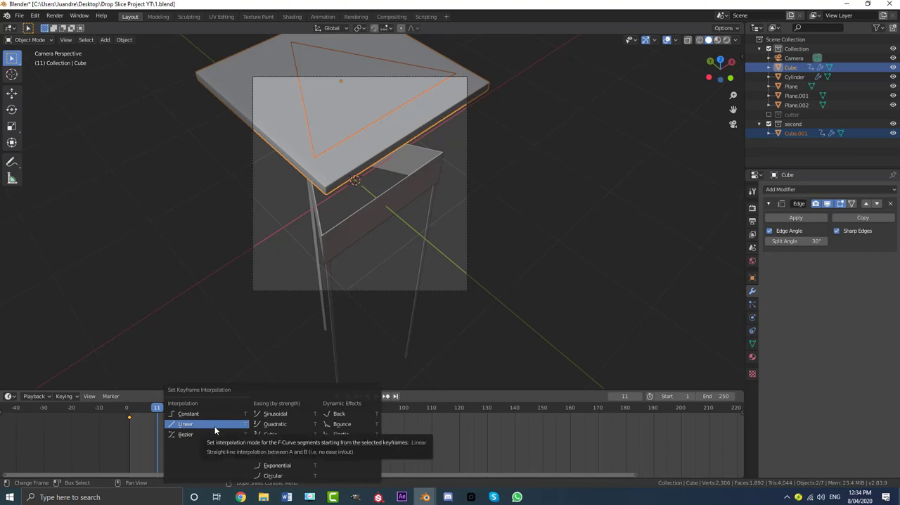
click(206, 425)
- Replay the drop from frame 1 in the camera view to check the motion with linear interpolation
key(space)
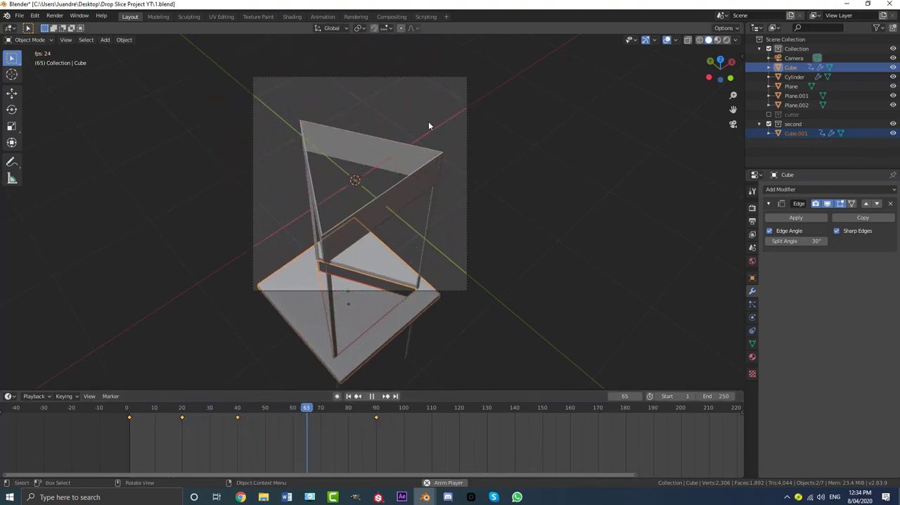
key(space)
key(shift+Left)
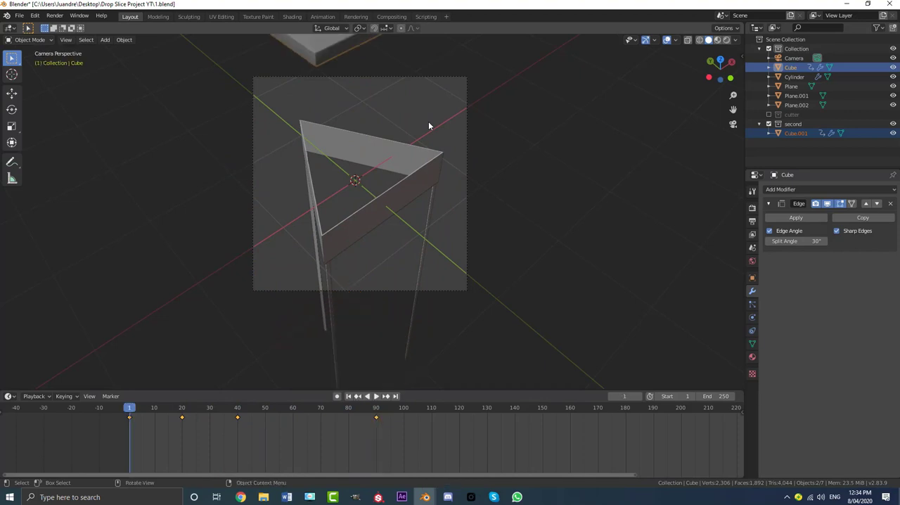
shift+middle_drag(416, 140, 450, 195)
scroll(449, 196, up, 1)
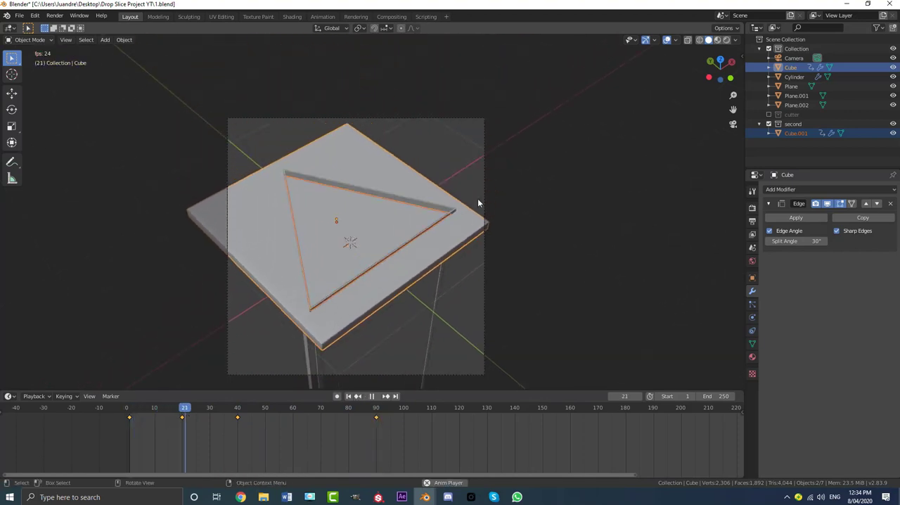
- Select only the outer slab piece and shift its frame-40 keyframe to frame 50 to slow its slide over the cutter
key(space)
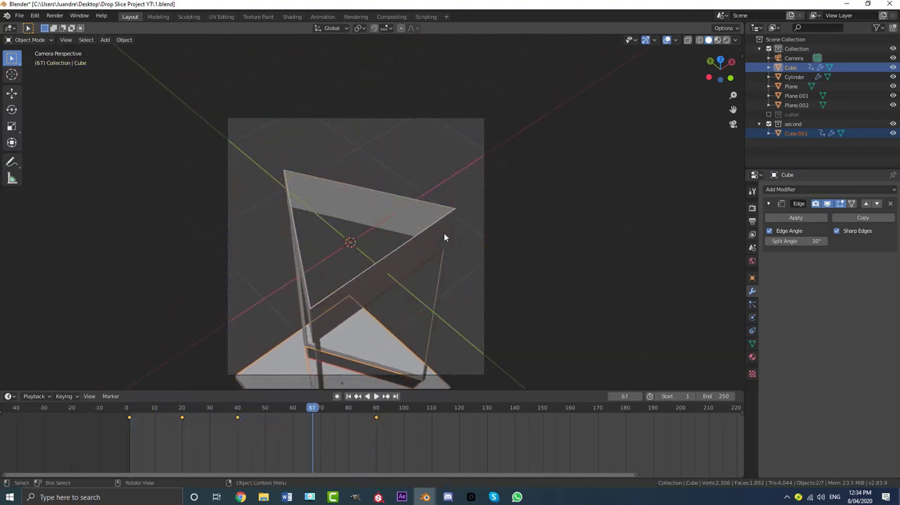
scroll(430, 246, down, 2)
key(space)
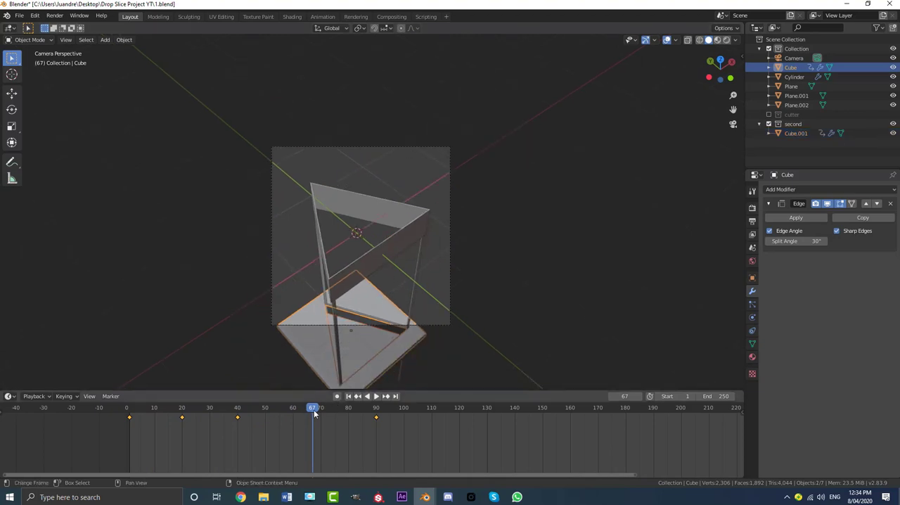
drag(313, 410, 182, 409)
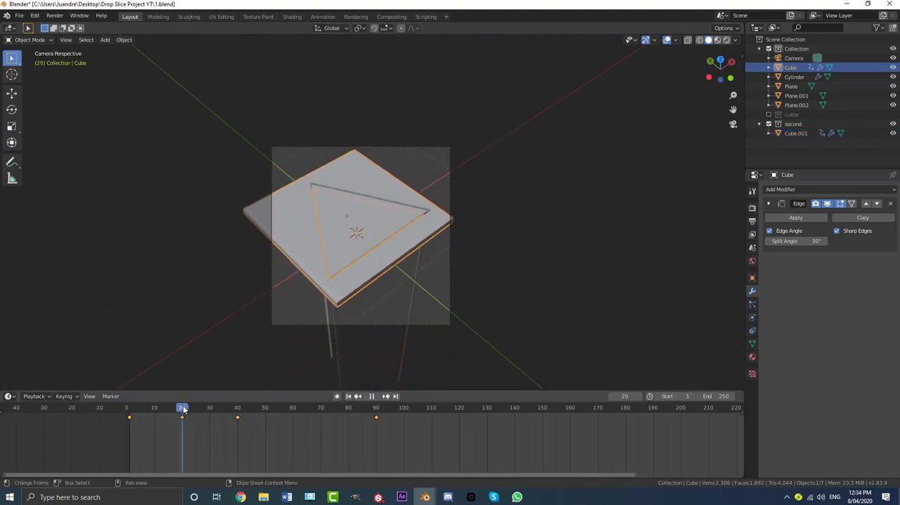
key(space)
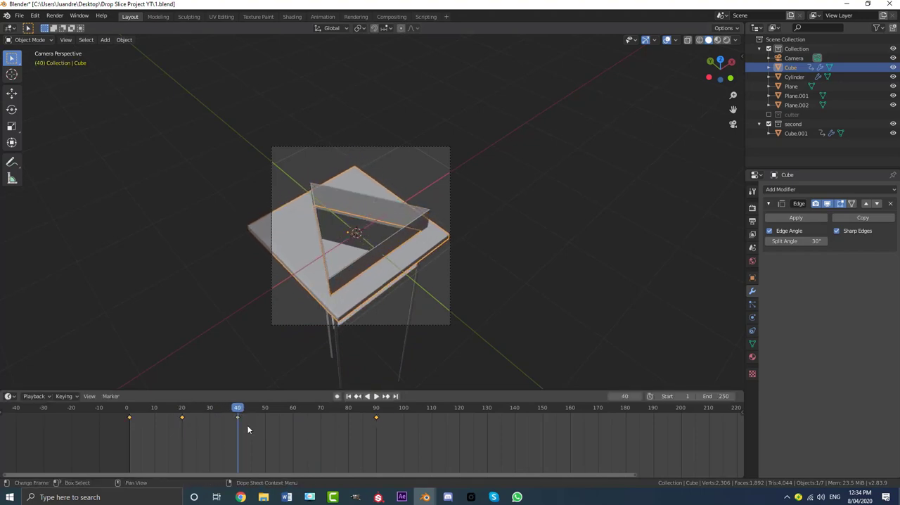
drag(242, 420, 130, 412)
- Replay the revised drop from frame 1 and move the outer slab piece's last keyframe to frame 110
key(space)
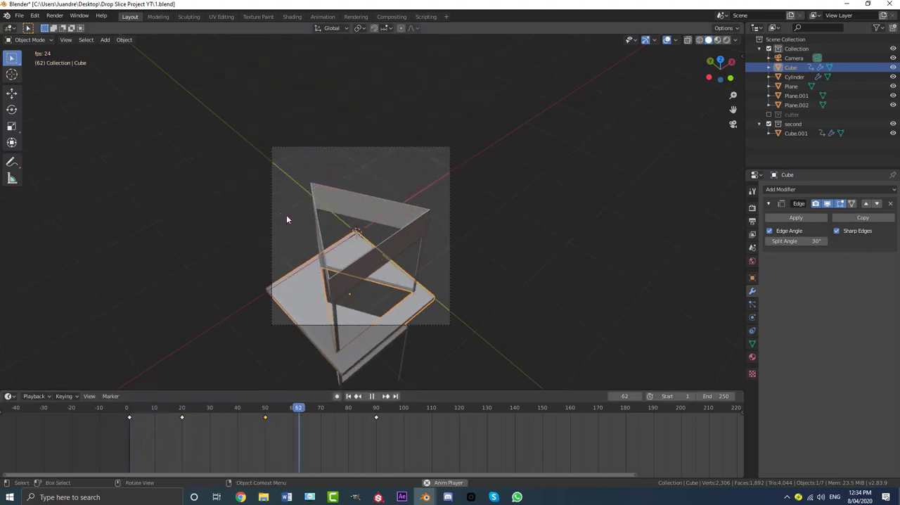
key(space)
drag(320, 408, 376, 424)
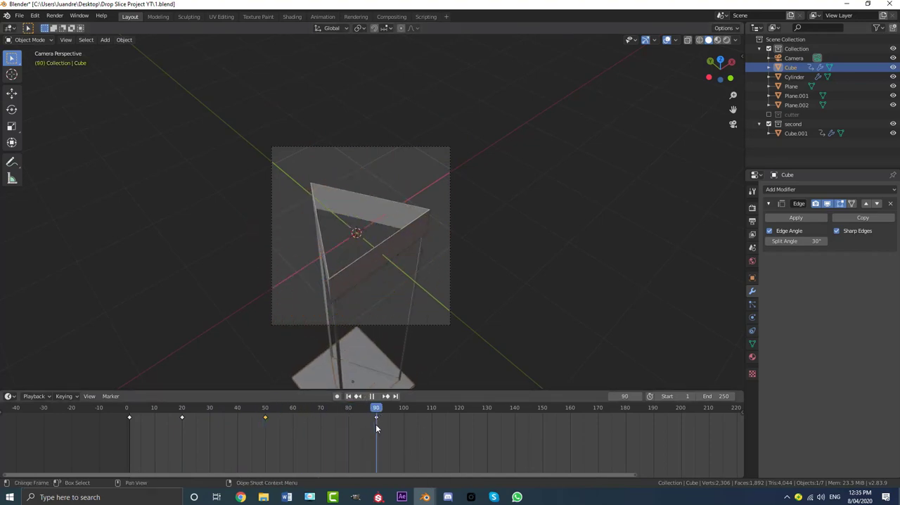
scroll(378, 255, down, 1)
shift+middle_drag(385, 332, 389, 214)
scroll(390, 215, down, 4)
shift+middle_drag(413, 290, 406, 233)
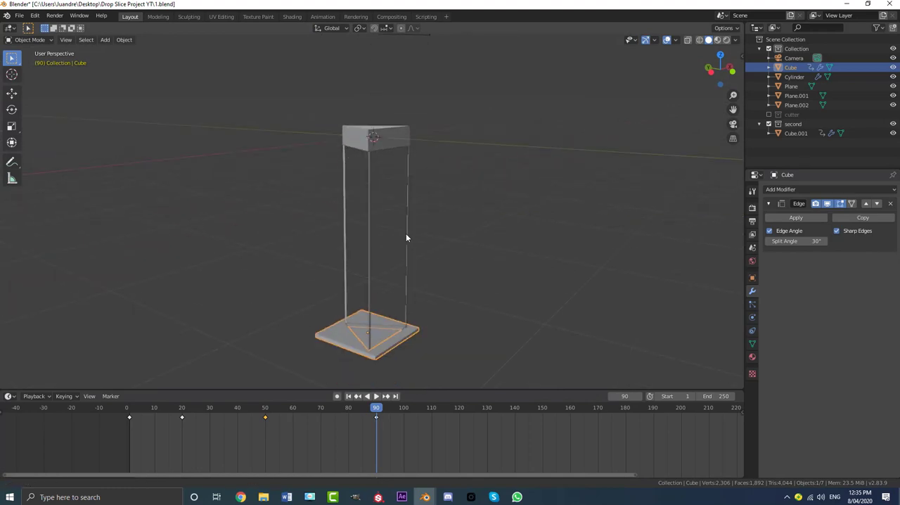
shift+middle_drag(387, 302, 381, 228)
scroll(381, 227, up, 3)
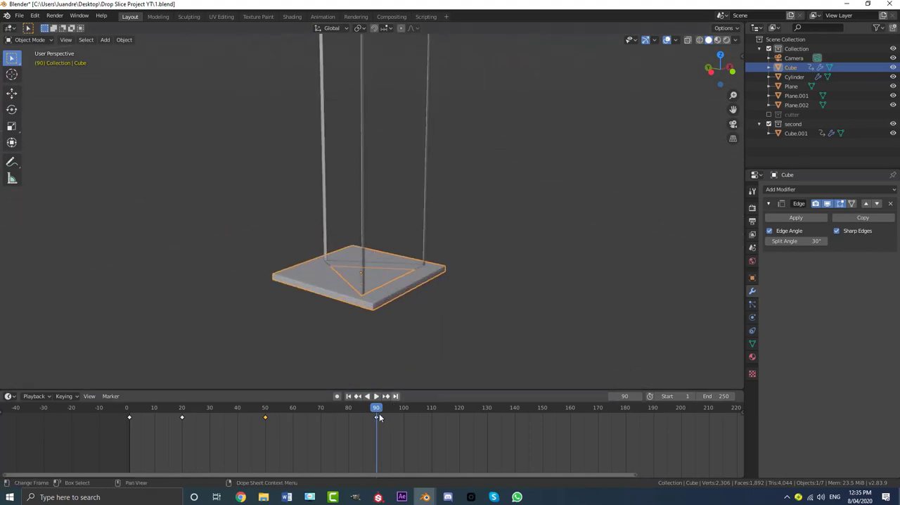
drag(374, 410, 434, 434)
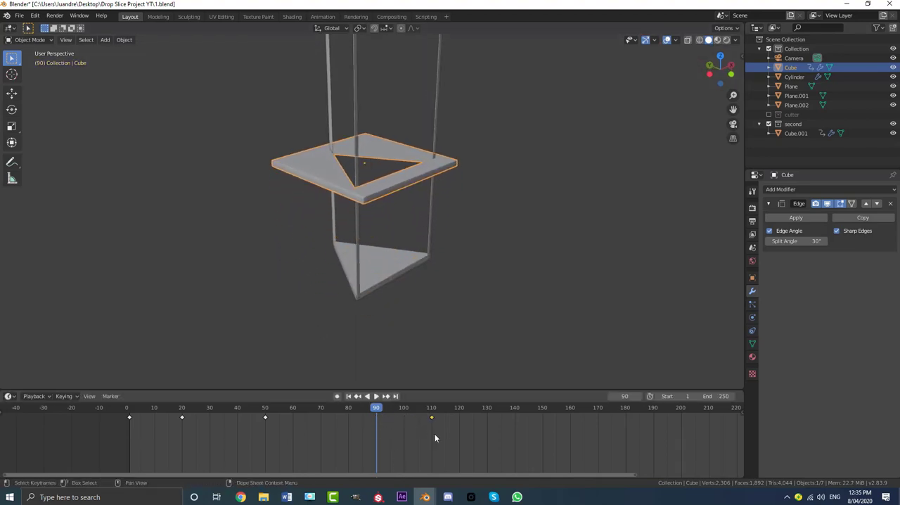
- Replay the drop from frame 1 in the camera view and inspect the two separated pieces around frame 102
key(KP_0)
key(shift+Left)
key(space)
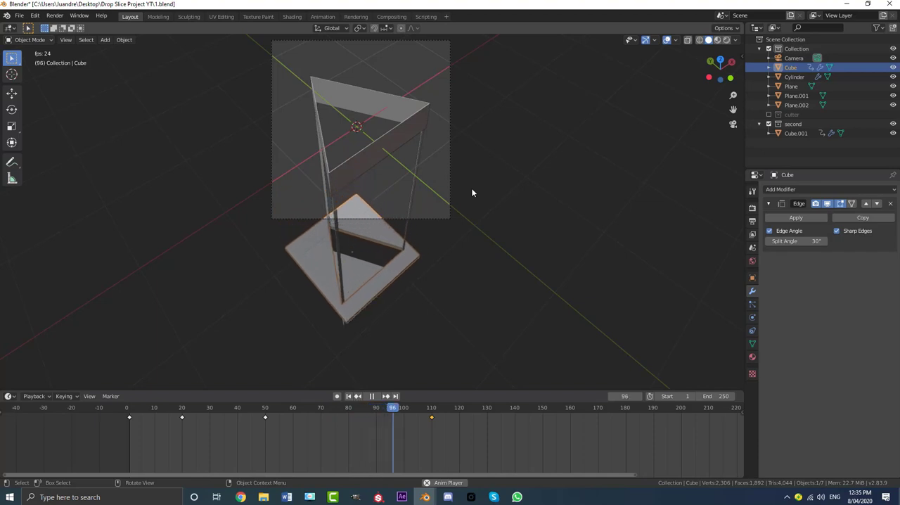
key(space)
key(shift+Left)
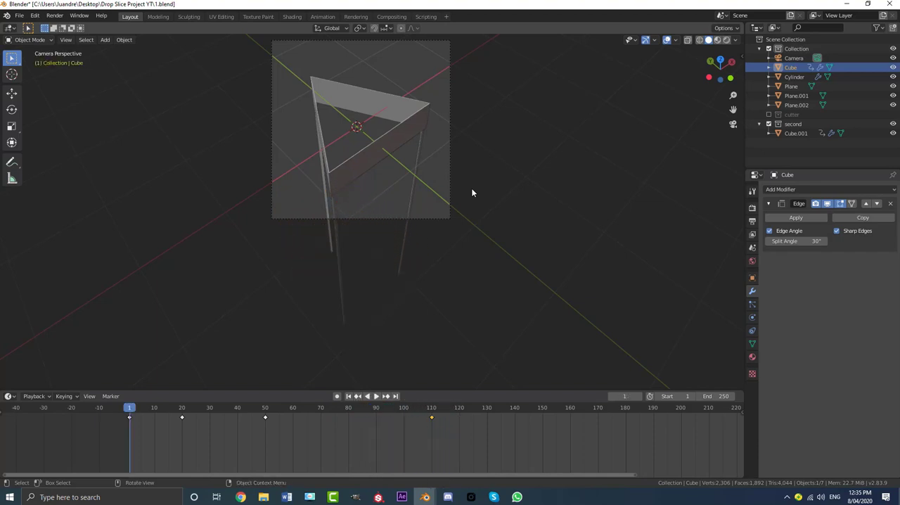
key(space)
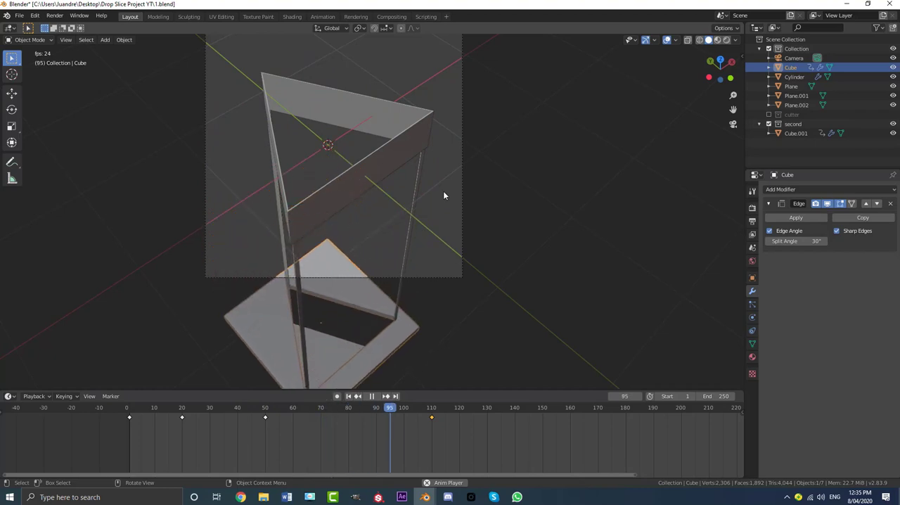
key(space)
scroll(426, 198, down, 2)
middle_drag(344, 246, 346, 231)
scroll(370, 234, down, 4)
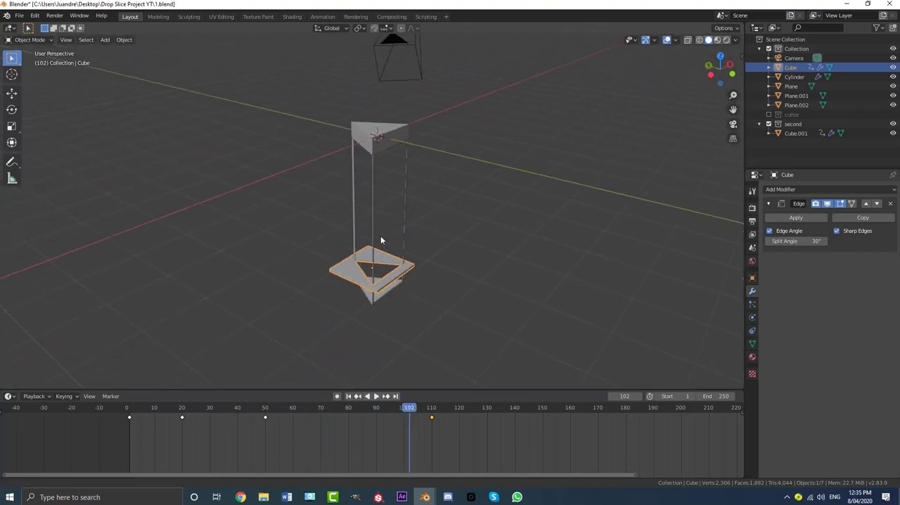
scroll(382, 236, up, 2)
middle_drag(403, 229, 382, 258)
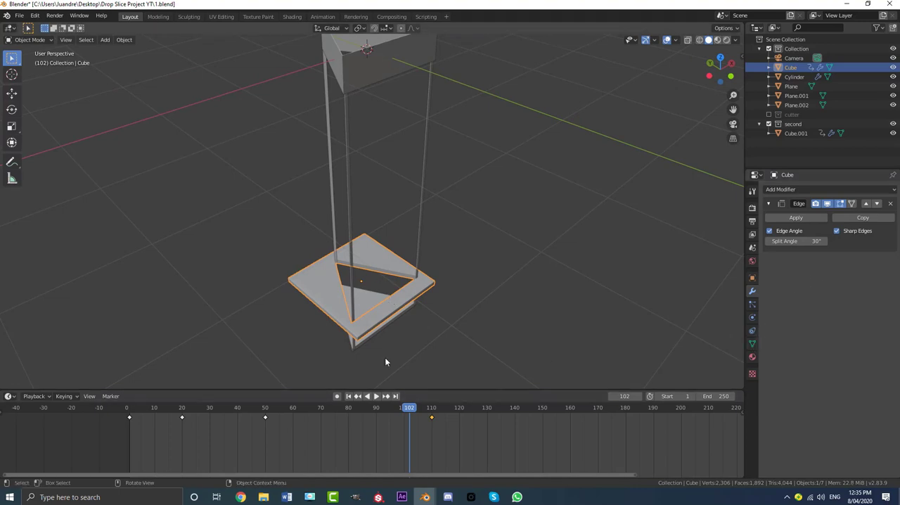
- At frame 1, add Basis and Key 1 shape keys to the outer slab piece and set Key 1's value to 1
drag(417, 410, 140, 407)
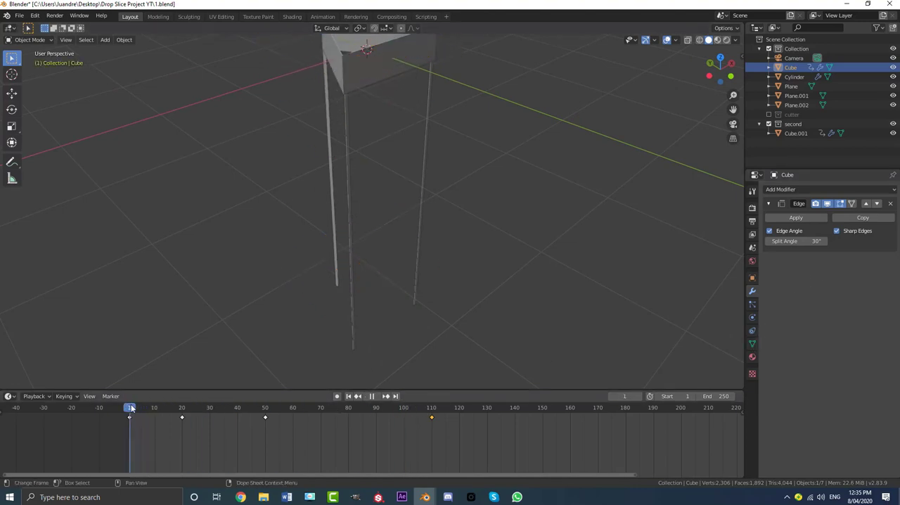
click(752, 344)
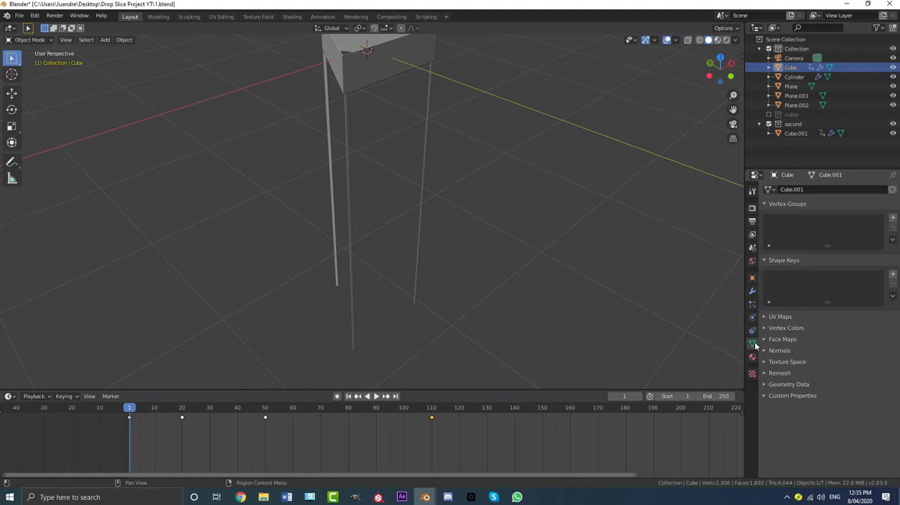
click(893, 276)
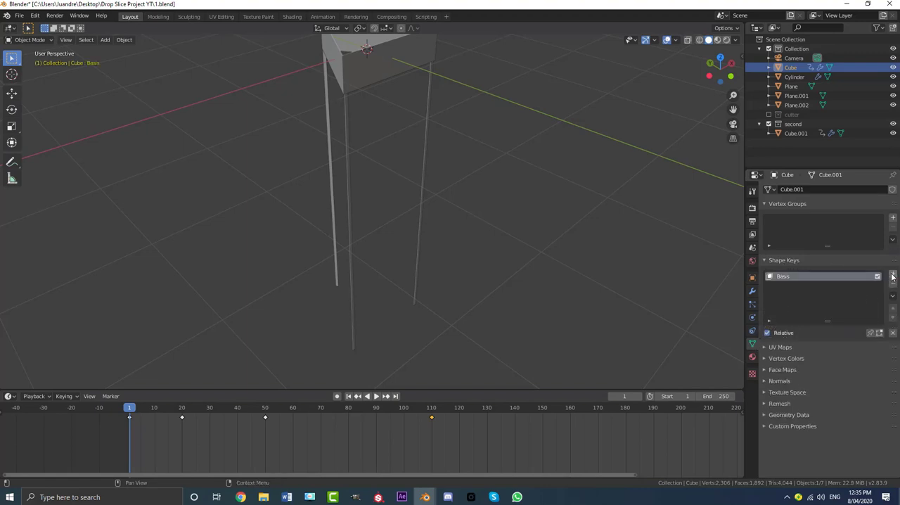
click(894, 276)
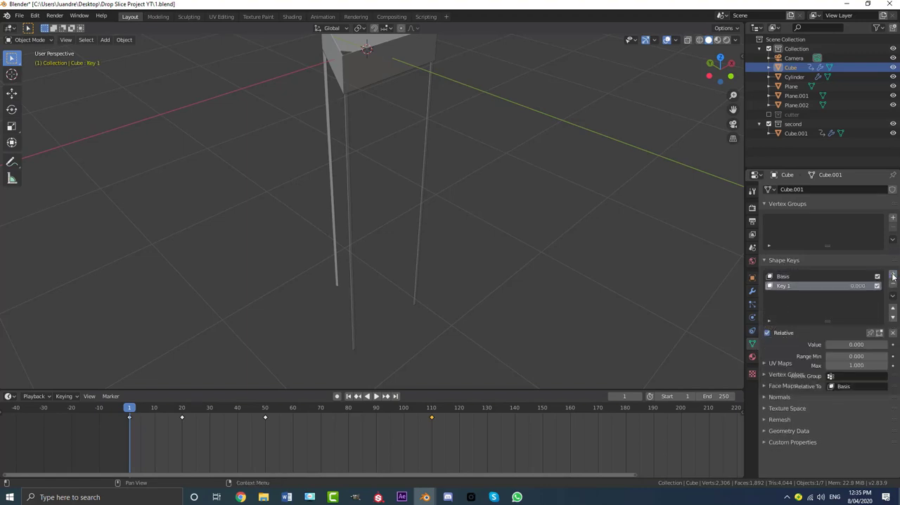
click(840, 345)
text(1)
key(Return)
- Open the outer slab piece's mesh for editing on Key 1 in vertex selection mode with proportional editing enabled
middle_drag(532, 204, 502, 170)
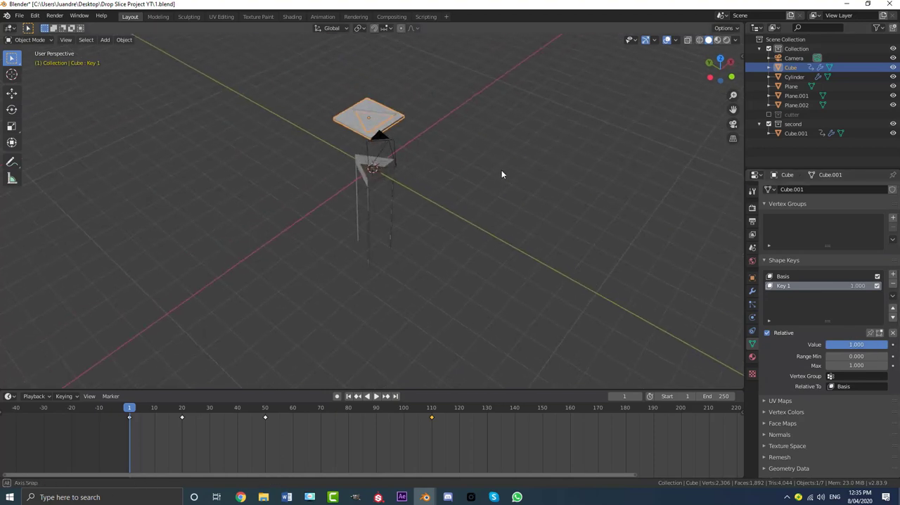
scroll(418, 183, up, 2)
key(Tab)
scroll(380, 185, up, 4)
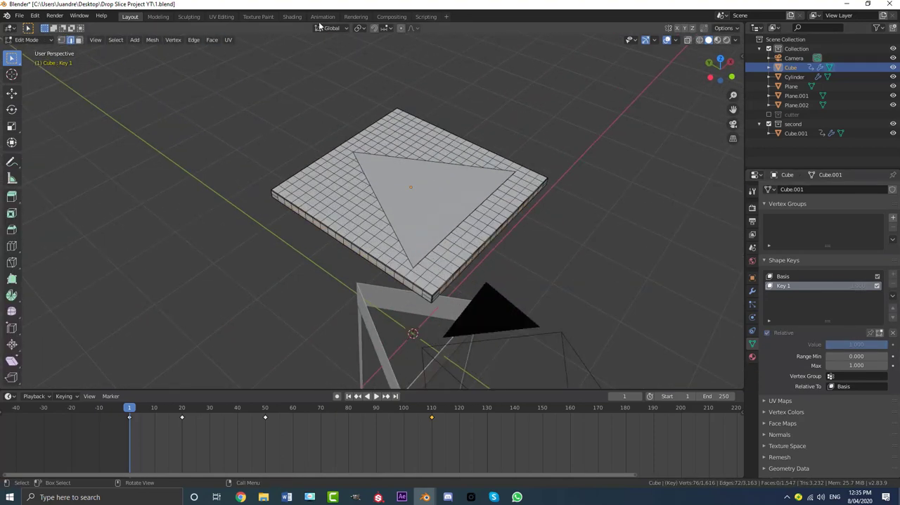
click(61, 40)
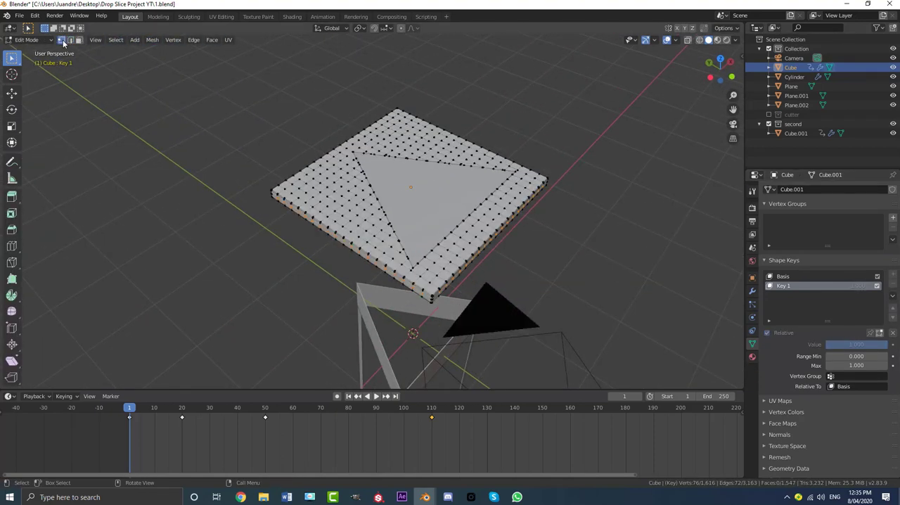
click(401, 28)
middle_drag(412, 72, 414, 97)
scroll(425, 149, up, 2)
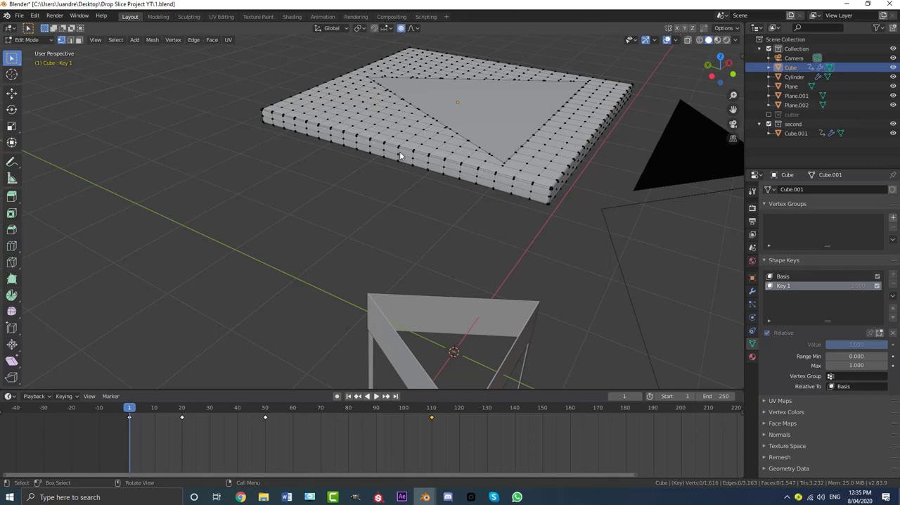
- Select the slab's four lower corner vertices and raise them about 0.12 m along Z with smooth proportional falloff
middle_drag(551, 211, 526, 196)
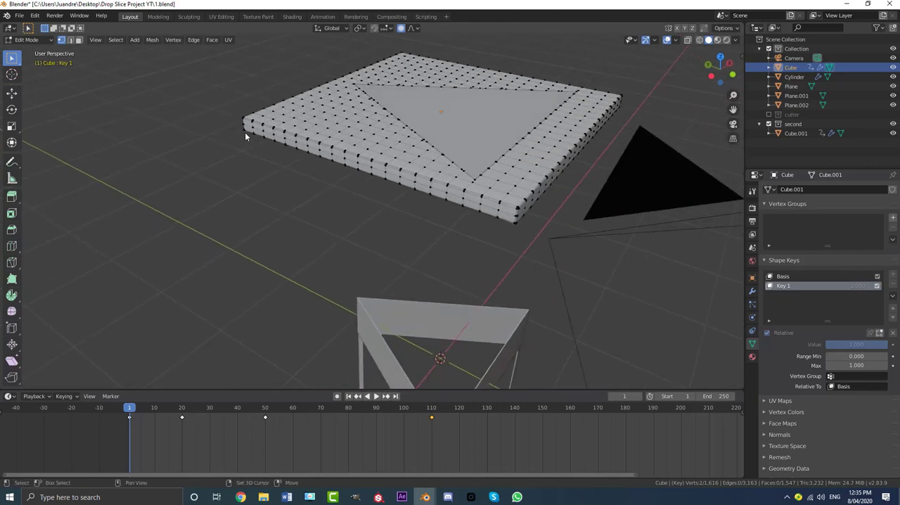
middle_drag(244, 132, 325, 146)
key(g)
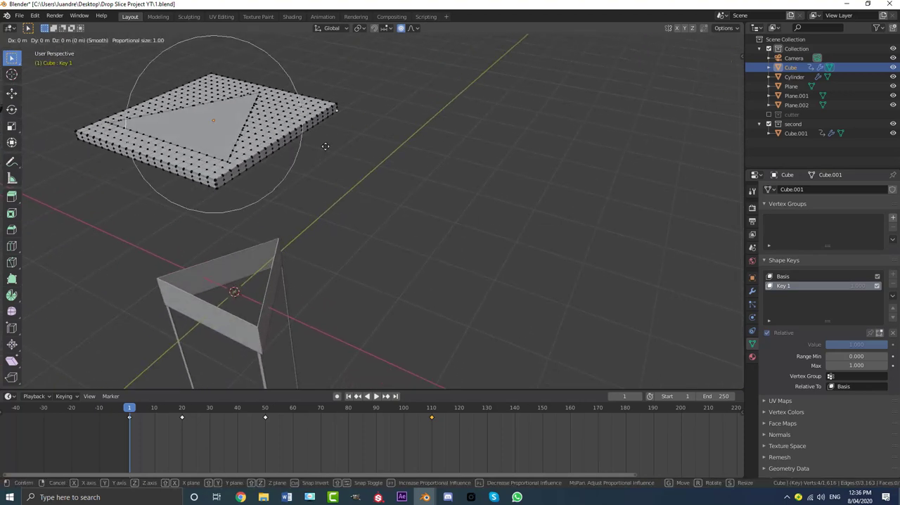
key(z)
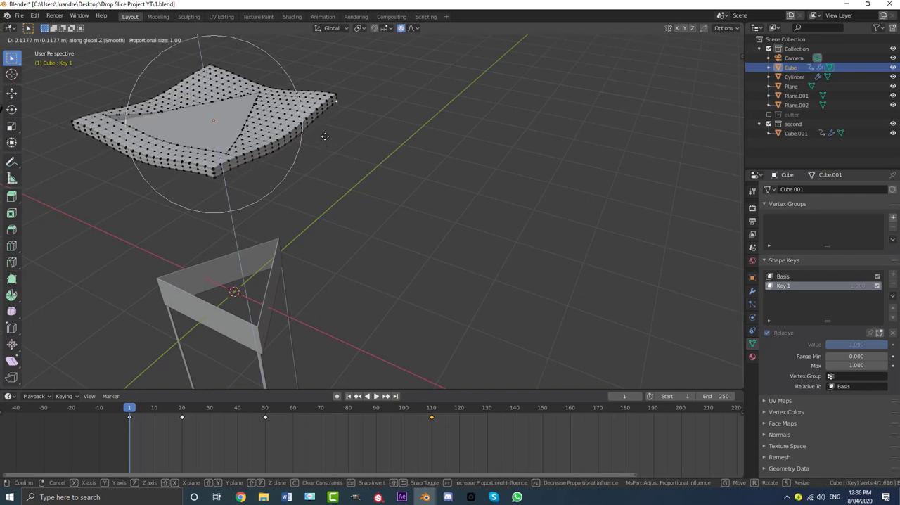
scroll(325, 136, up, 3)
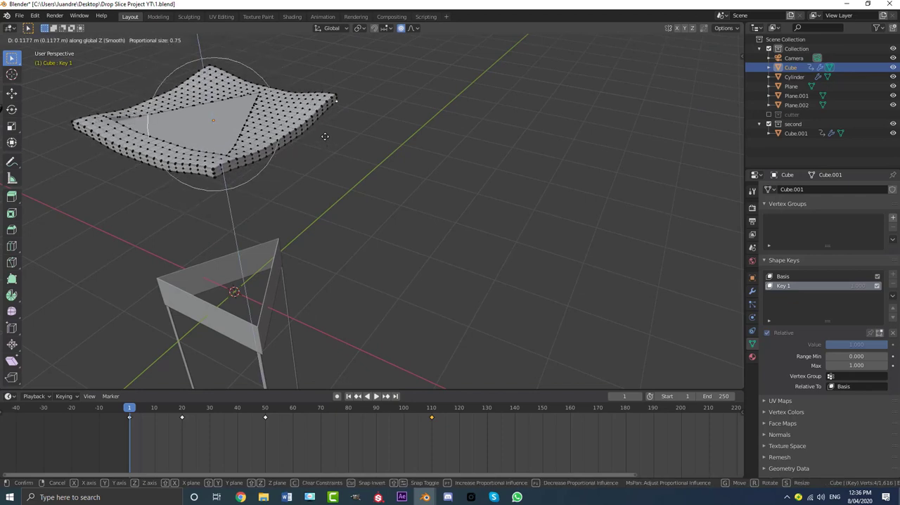
click(324, 138)
- Select all vertices of the bent slab, lower them about 0.04 m along Z, and return to Object Mode
middle_drag(322, 141, 357, 135)
key(a)
key(g)
key(z)
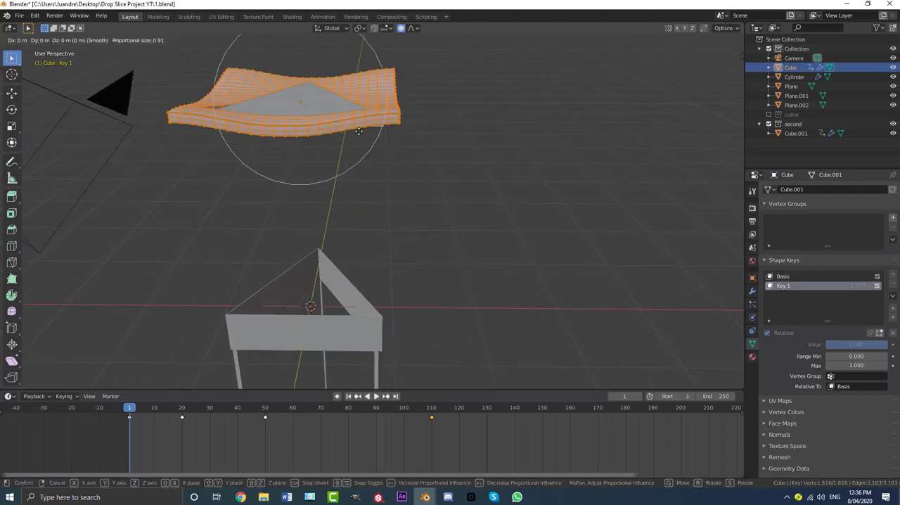
scroll(360, 140, down, 2)
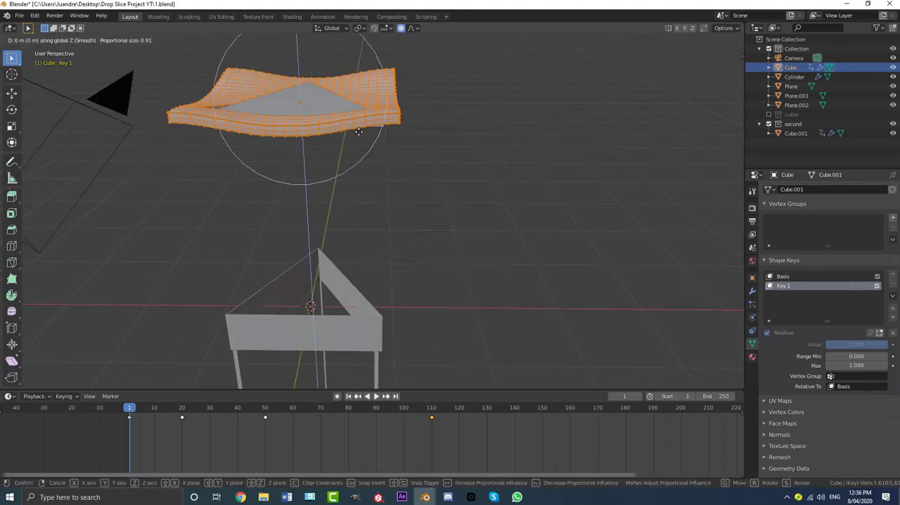
click(364, 171)
key(Tab)
- Try out the bend with the Key 1 value, move to frame 22, and set the value to 0
scroll(380, 166, down, 3)
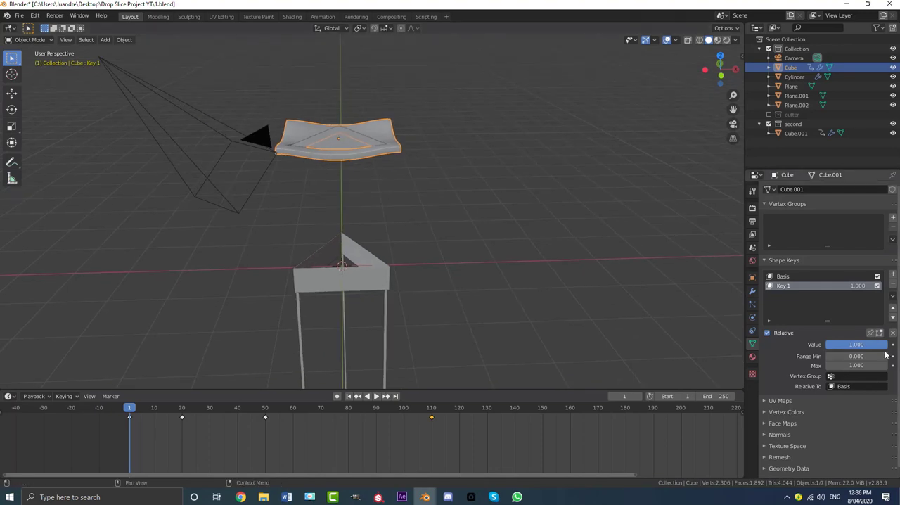
mouse_move(883, 345)
mouse_down()
mouse_move(827, 344)
mouse_move(888, 345)
mouse_up()
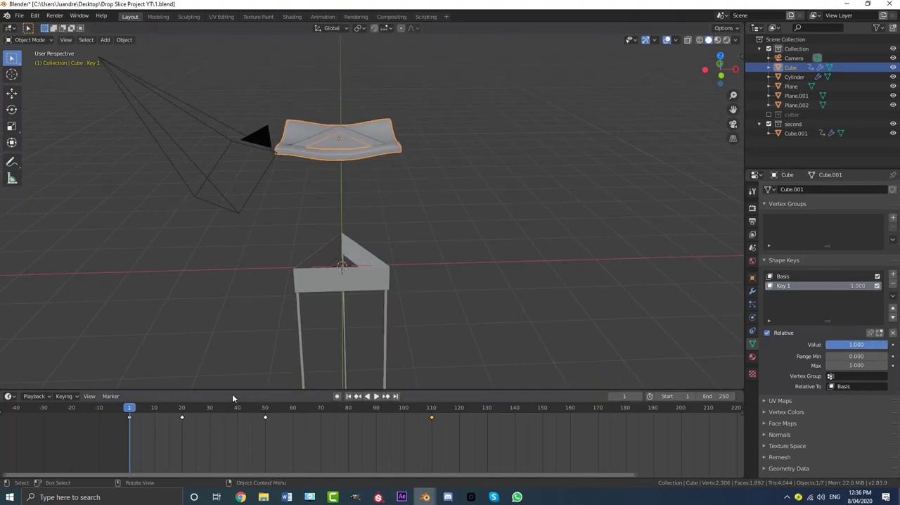
key(space)
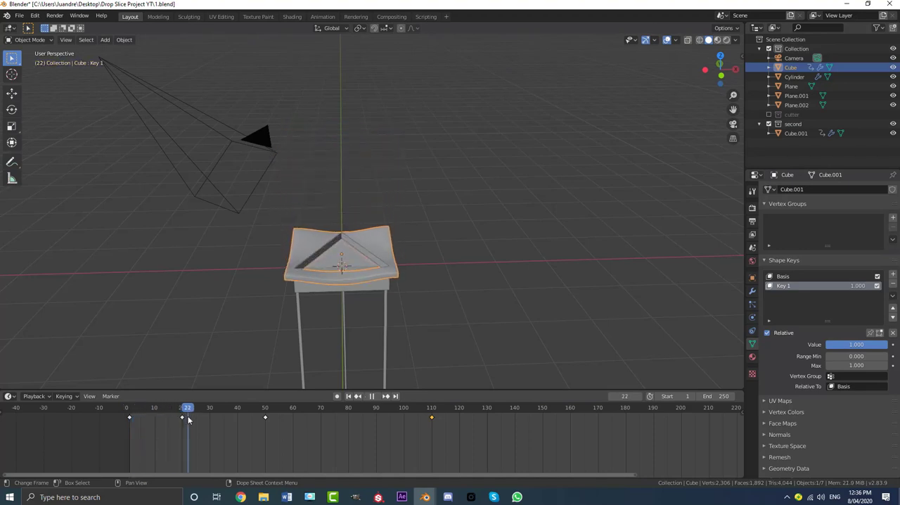
key(space)
drag(887, 345, 831, 344)
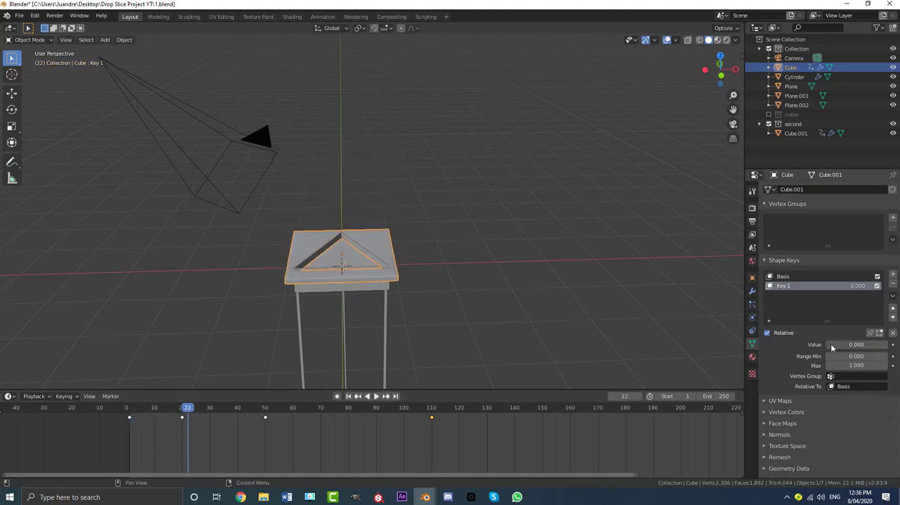
- Scrub to frame 37 and examine the outer slab piece against the cutting frame from the side
mouse_move(276, 273)
middle_down()
mouse_move(305, 275)
mouse_move(287, 278)
middle_up()
scroll(287, 278, up, 3)
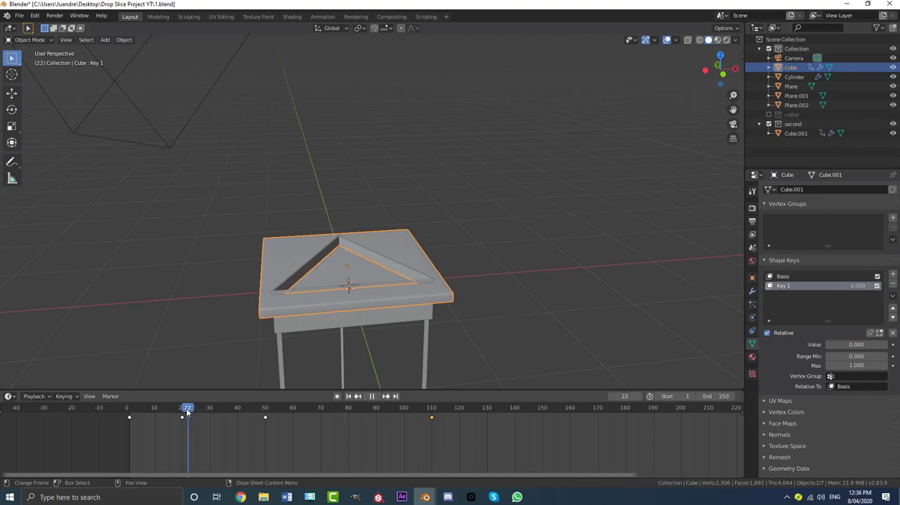
drag(188, 412, 229, 416)
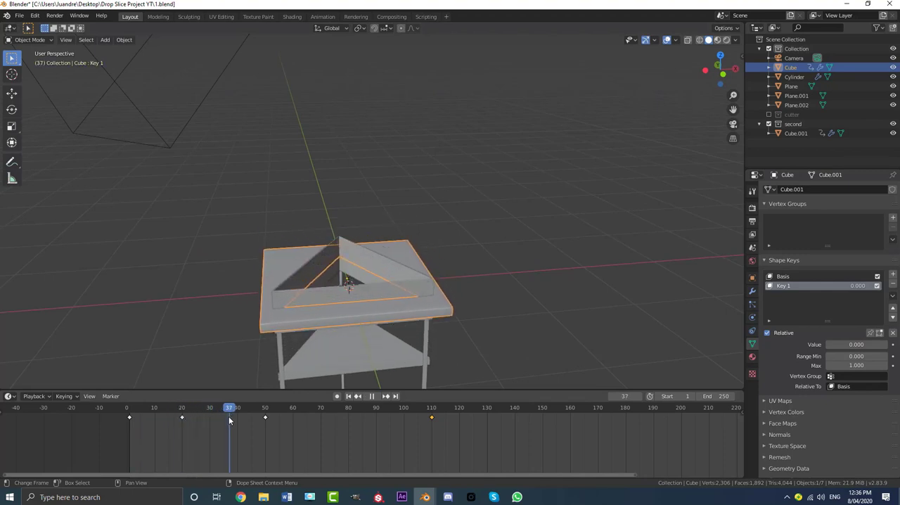
middle_drag(338, 296, 372, 254)
scroll(372, 254, up, 3)
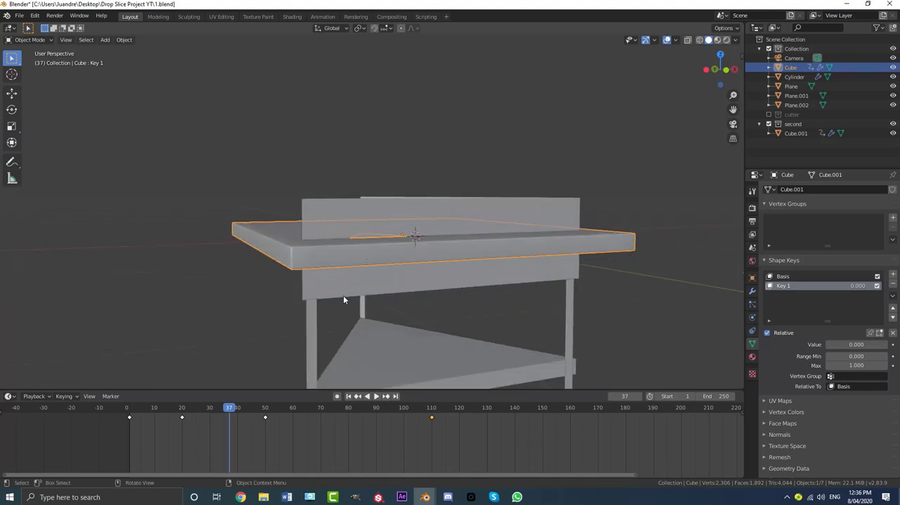
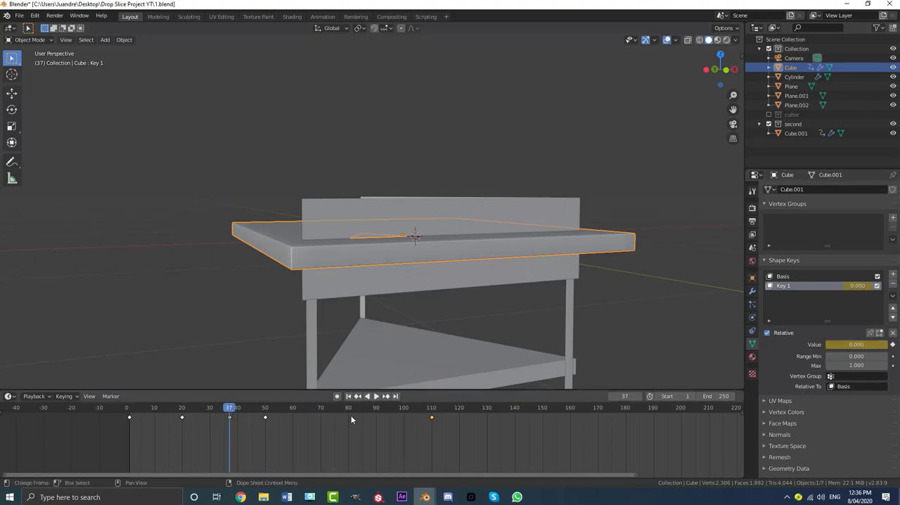
- Move to frame 70, set the outer slab's Key 1 value to 1.000, and keyframe it there
drag(233, 414, 309, 421)
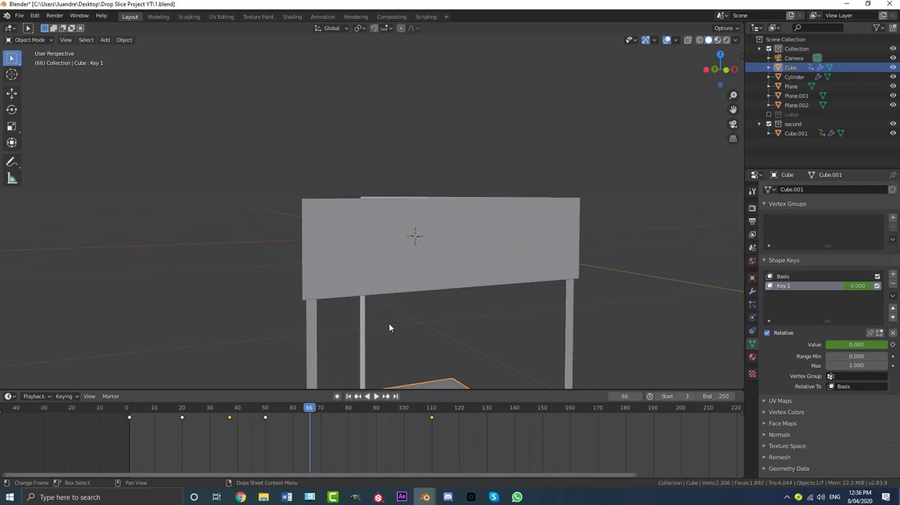
scroll(389, 323, down, 5)
shift+middle_drag(377, 328, 363, 237)
drag(313, 415, 320, 415)
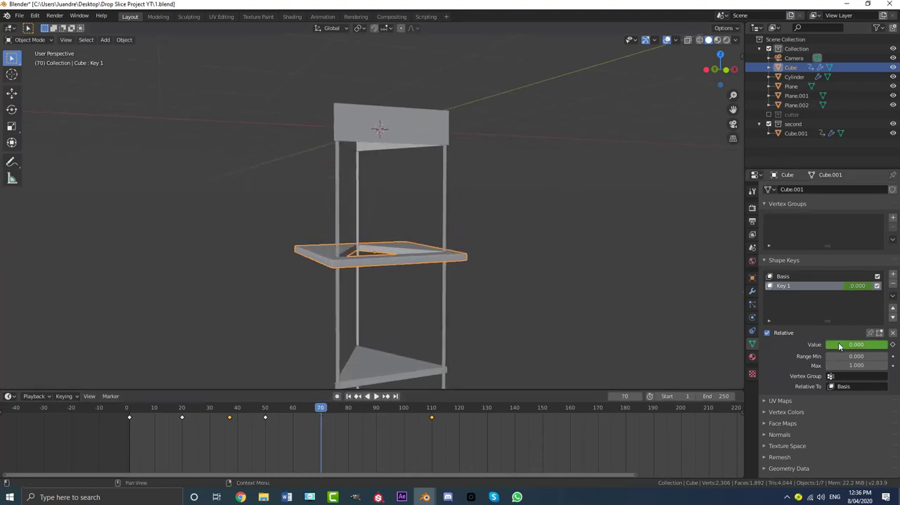
drag(841, 346, 899, 346)
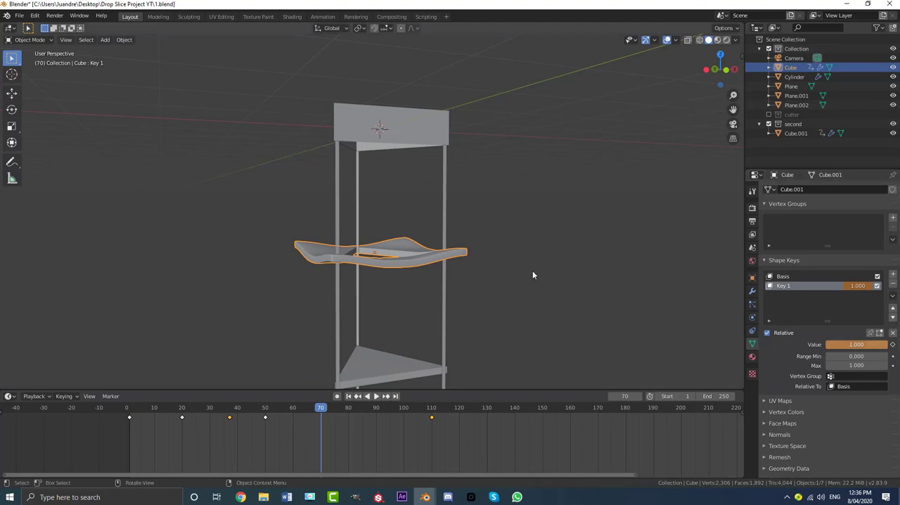
middle_drag(533, 273, 540, 279)
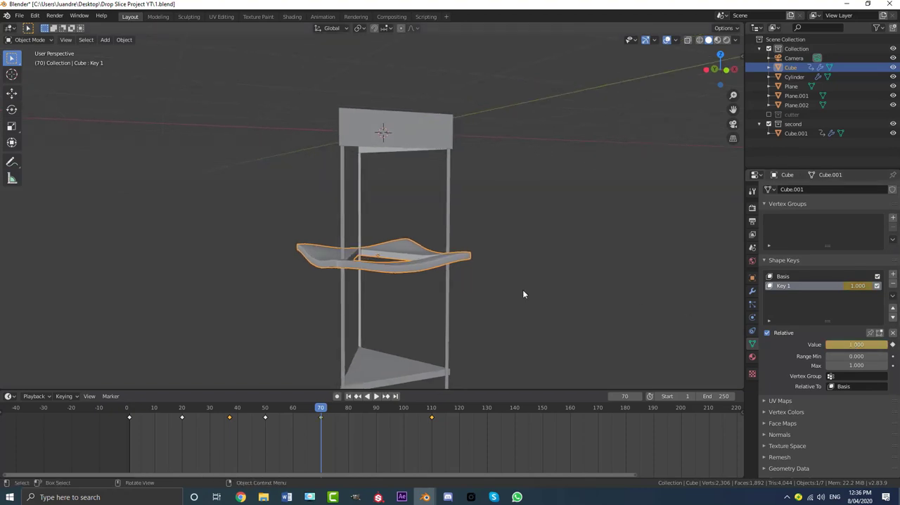
- Play the animation from the start to frame 77 and examine the outer slab's bend around its triangular opening
click(129, 415)
key(space)
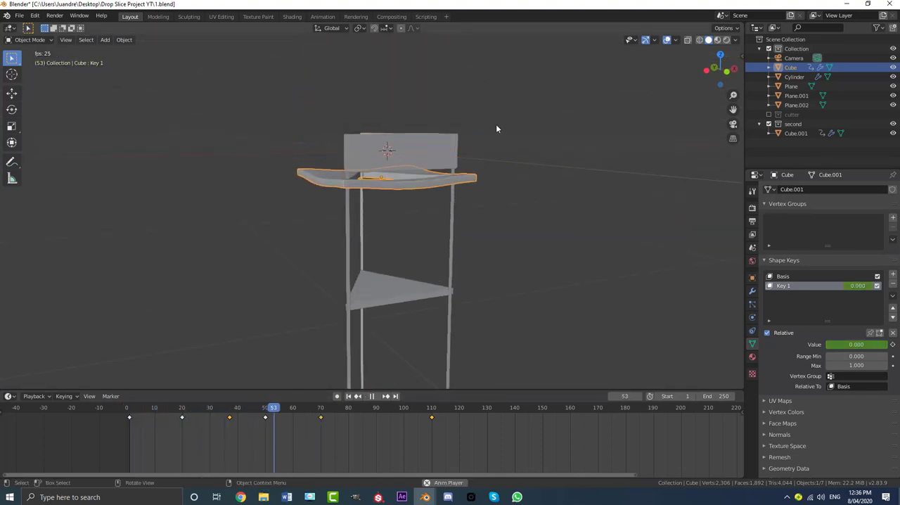
key(space)
middle_drag(474, 258, 416, 164)
scroll(366, 210, up, 4)
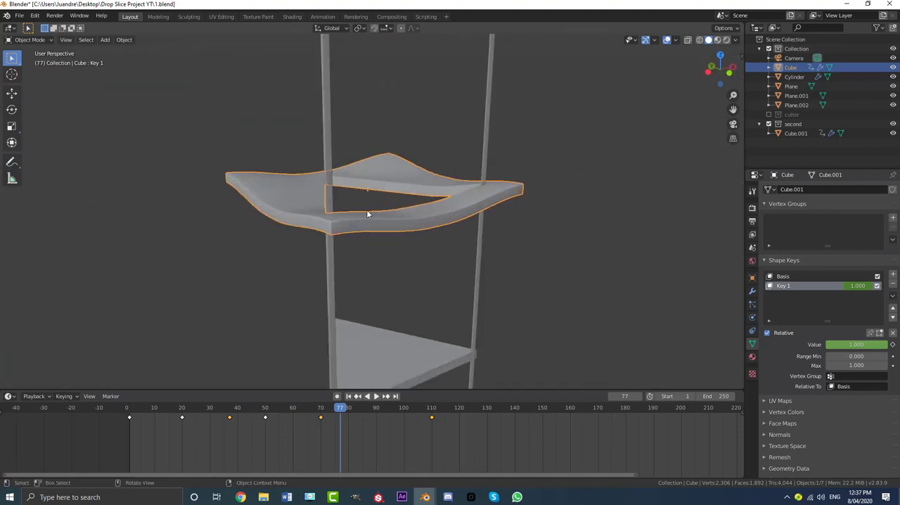
scroll(375, 198, down, 4)
scroll(382, 171, down, 4)
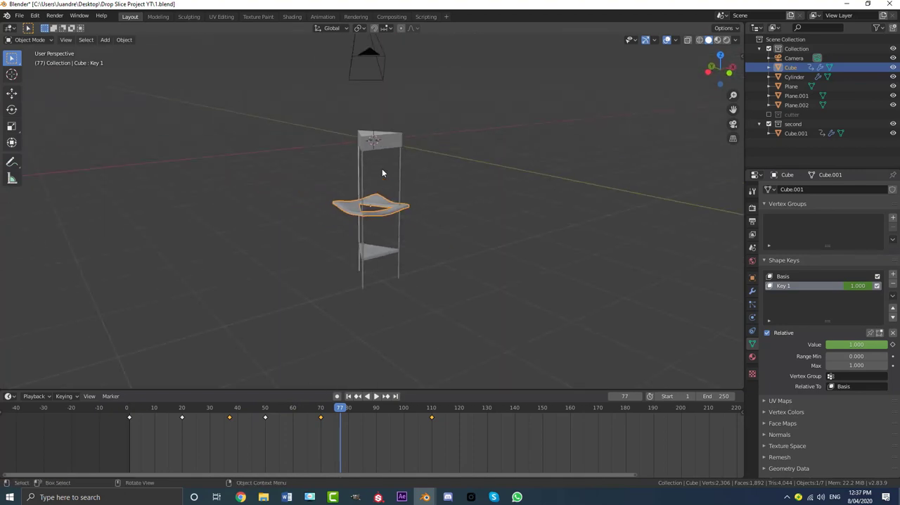
- In Edit Mode, select the walls of the slab's triangular opening and raise them about 0.16 m along Z with smooth proportional falloff of size 0.56
key(Tab)
scroll(395, 209, up, 5)
scroll(396, 209, up, 1)
key(alt+a)
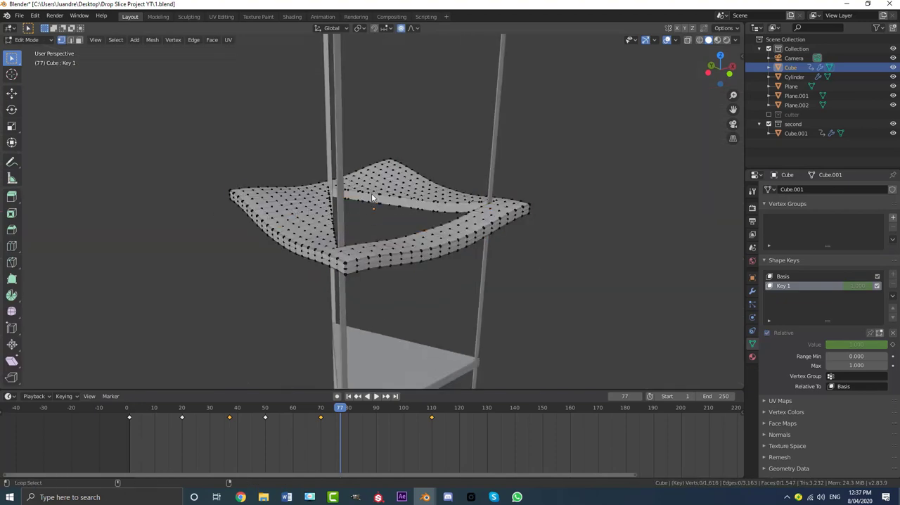
middle_drag(375, 206, 299, 195)
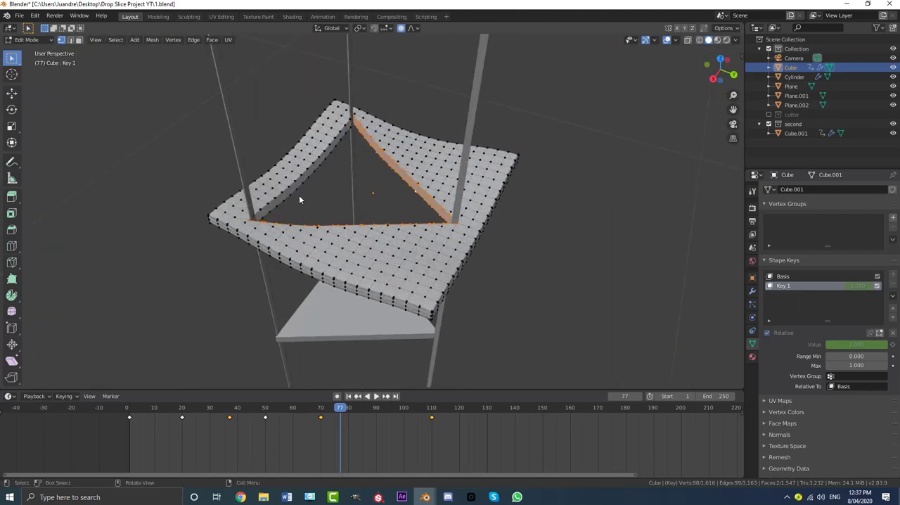
scroll(299, 195, up, 1)
alt+shift+click(301, 170)
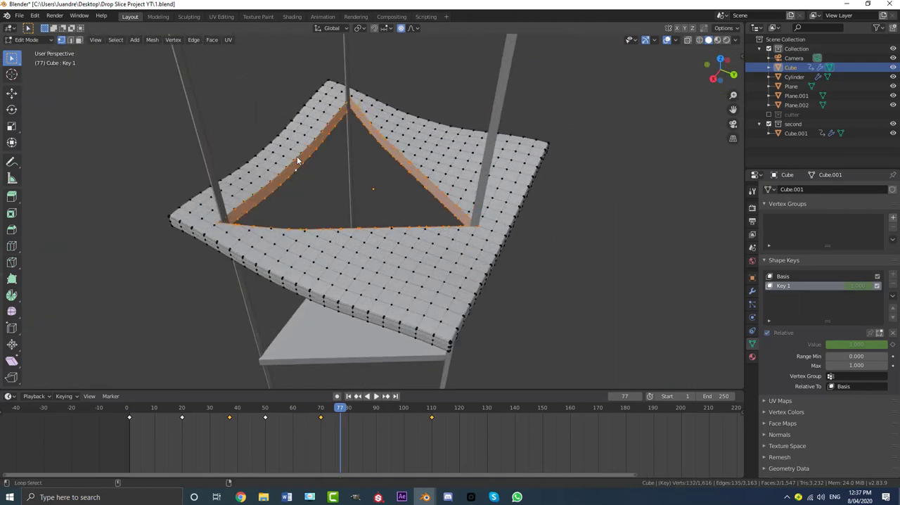
middle_drag(297, 156, 357, 194)
key(g)
key(z)
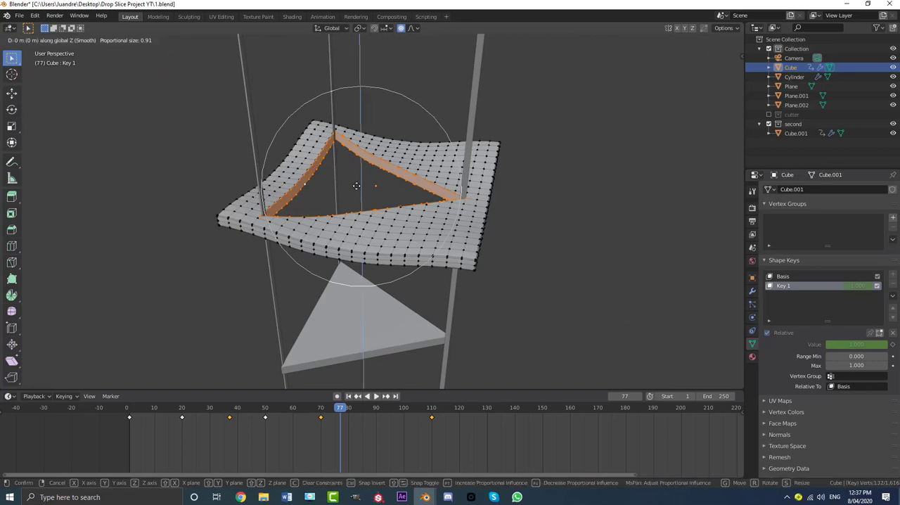
scroll(355, 186, up, 2)
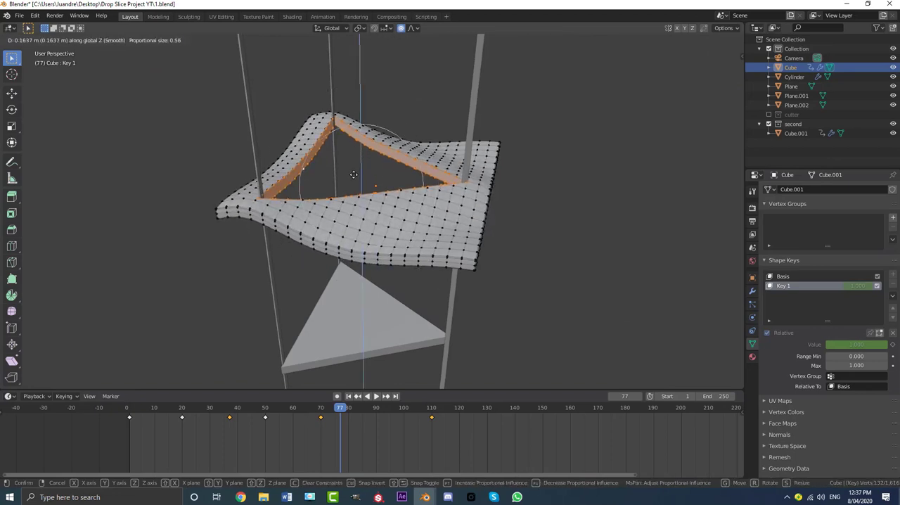
click(354, 174)
- Lower the bent slab's outer corner vertices one after another with smooth proportional falloff, and return to Object Mode
key(alt+a)
middle_drag(446, 260, 489, 240)
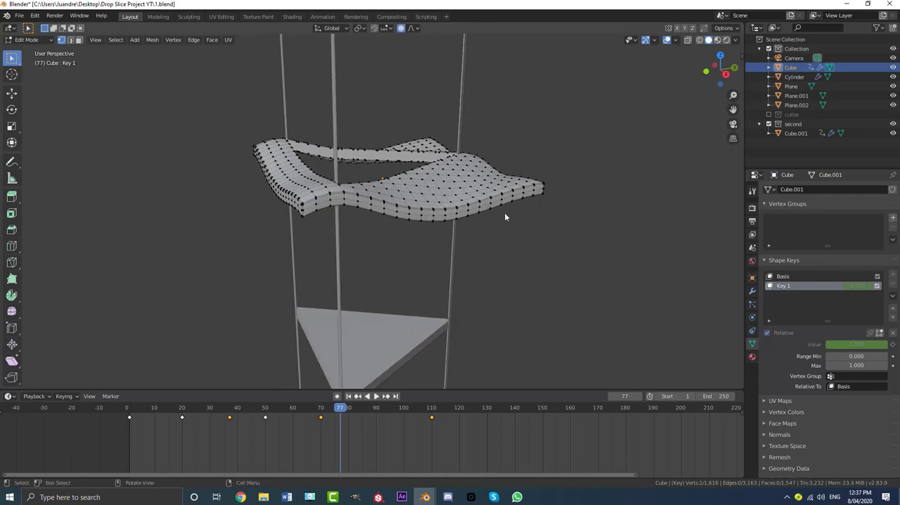
key(g)
click(493, 235)
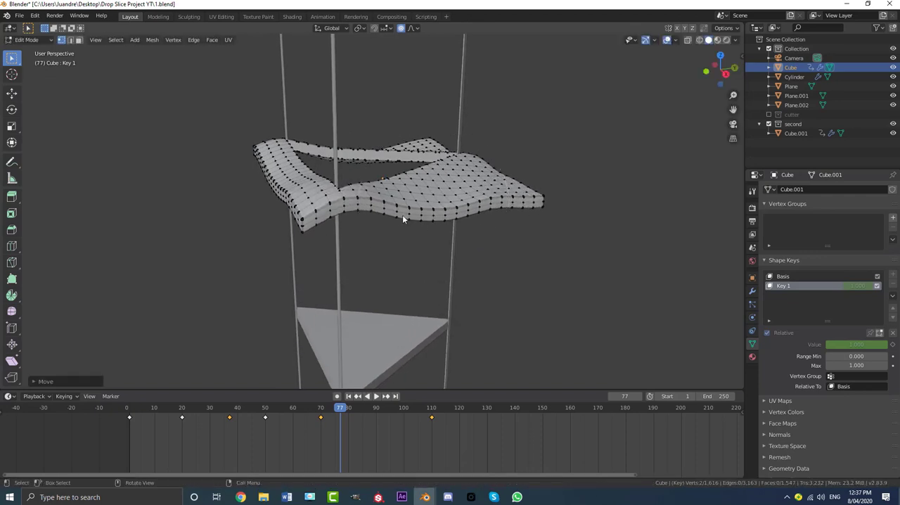
middle_drag(402, 214, 460, 208)
key(g)
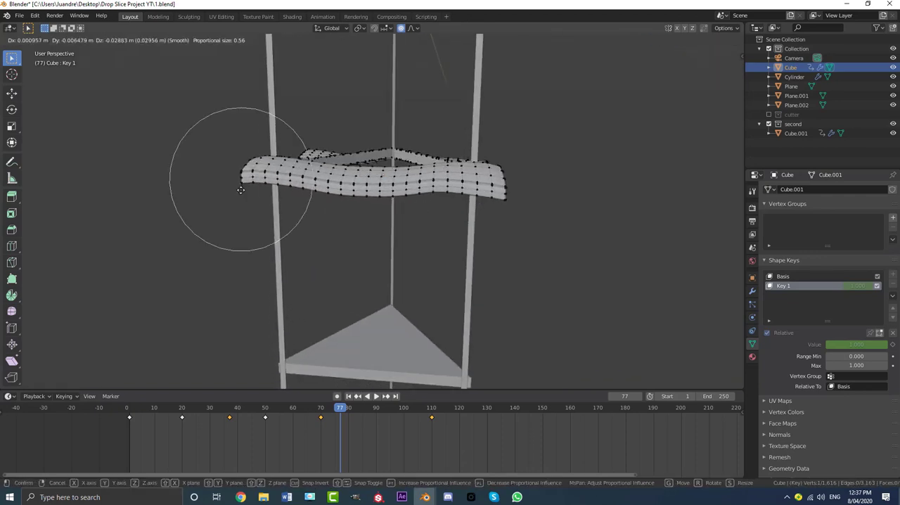
click(241, 195)
middle_drag(241, 195, 283, 199)
key(g)
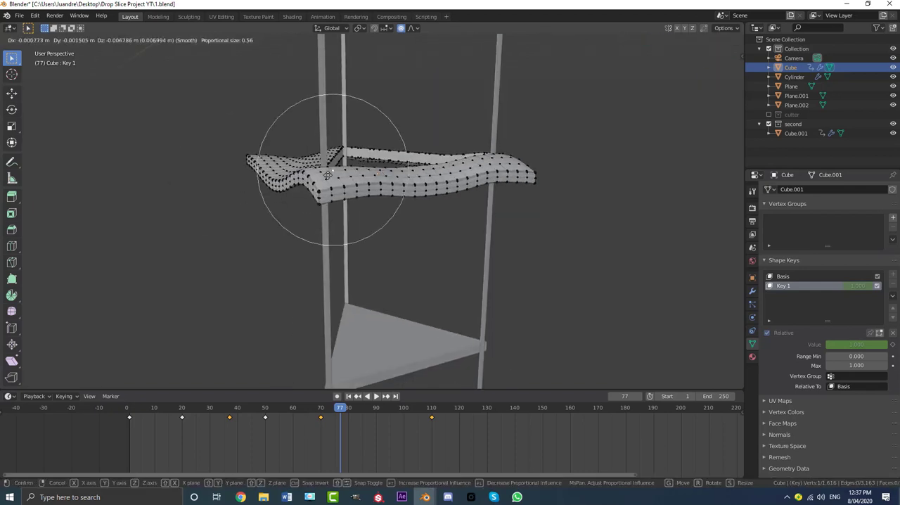
click(329, 185)
key(Tab)
- Replay the animation from the start to frame 73 and examine the reshaped outer slab below the cutter
middle_drag(342, 188, 394, 211)
click(121, 408)
key(space)
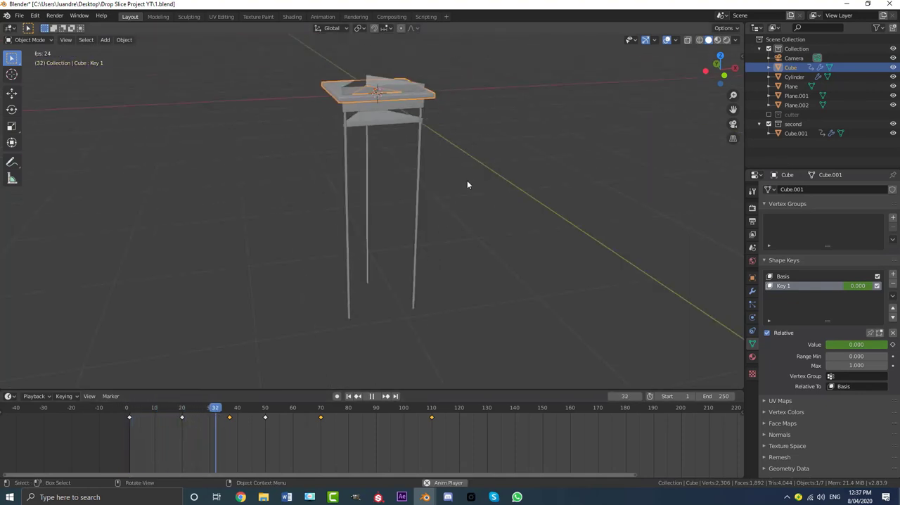
key(space)
middle_drag(459, 185, 427, 191)
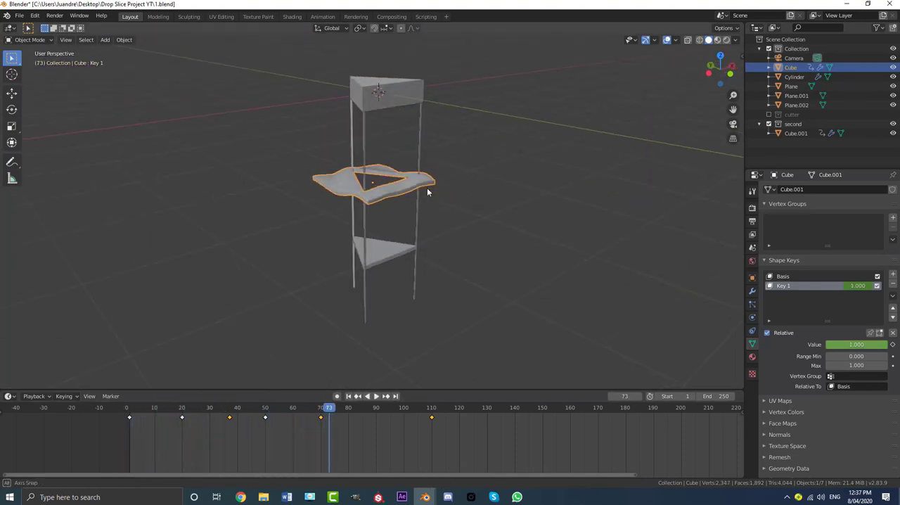
scroll(427, 189, up, 2)
- At frame 70, reduce the outer slab's Key 1 value to 0.261 and keyframe it
drag(333, 409, 322, 416)
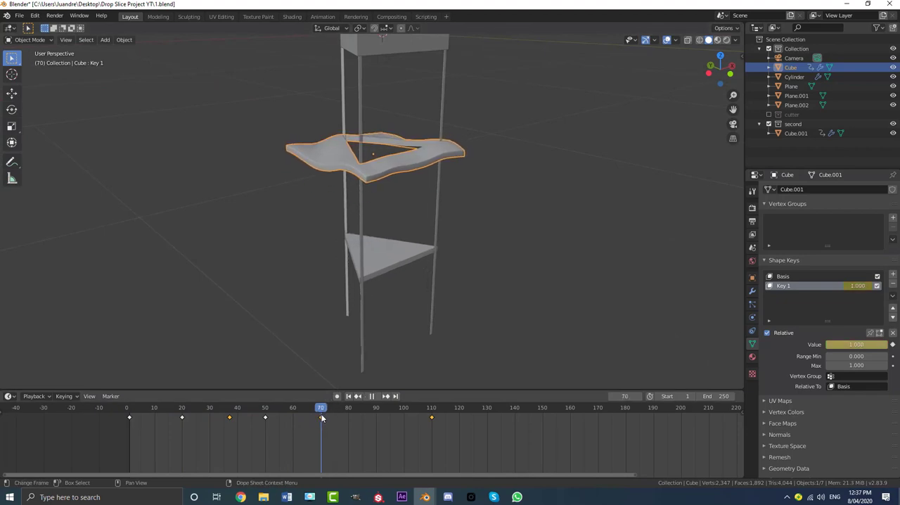
mouse_move(857, 344)
mouse_down()
mouse_move(816, 344)
mouse_move(857, 346)
mouse_up()
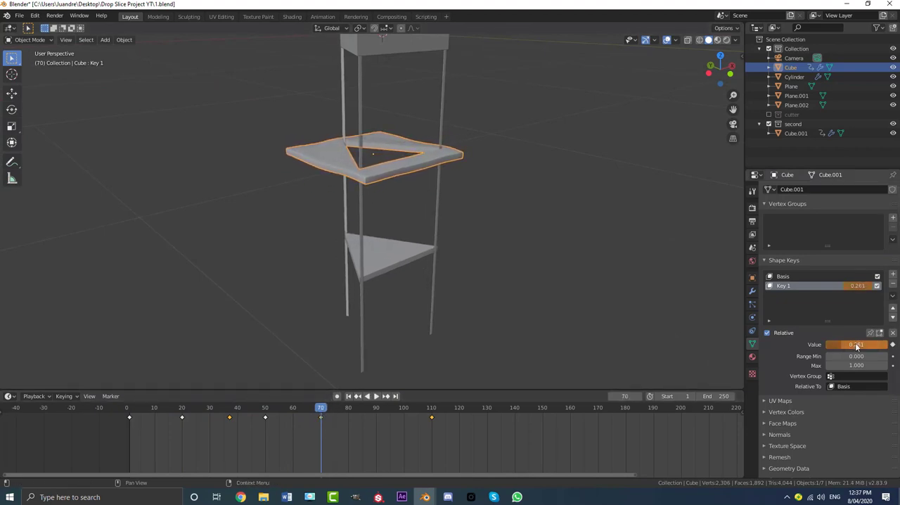
key(i)
- Review the slicing from frame 37 onwards through the camera view
drag(323, 414, 229, 415)
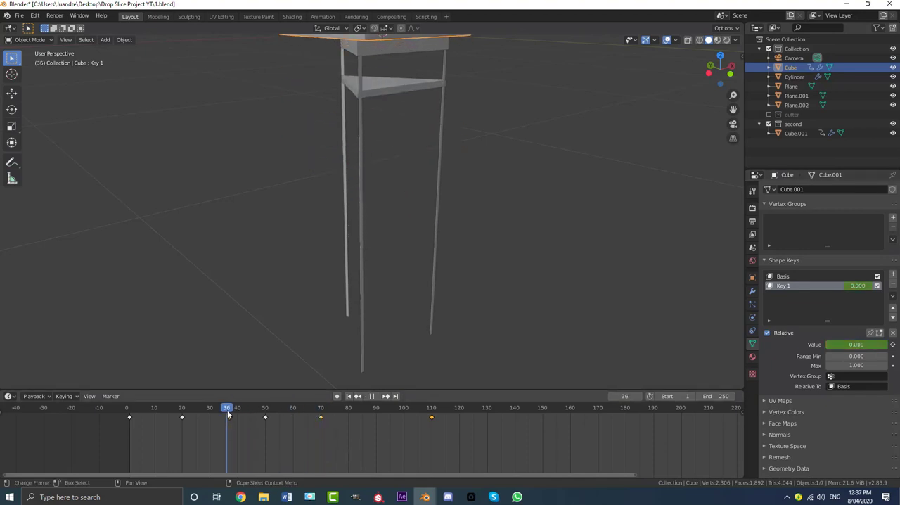
scroll(387, 205, down, 2)
key(KP_0)
scroll(397, 206, up, 2)
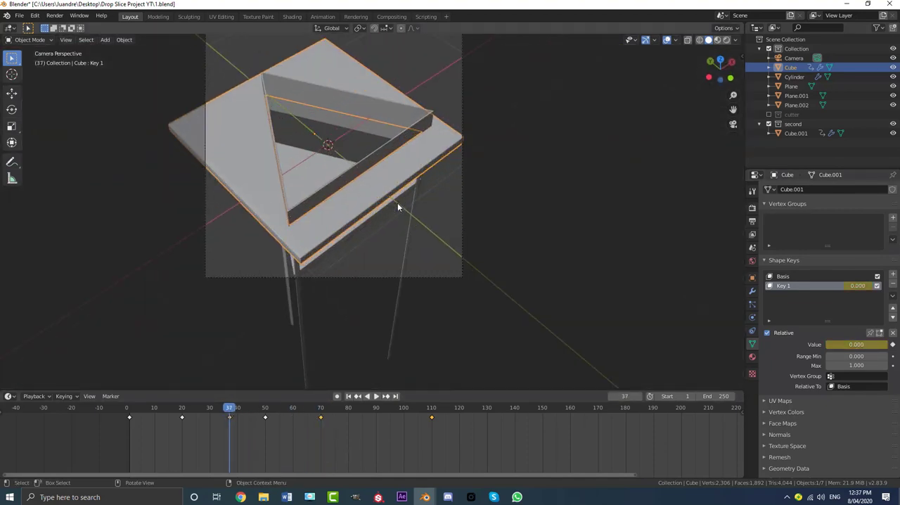
key(space)
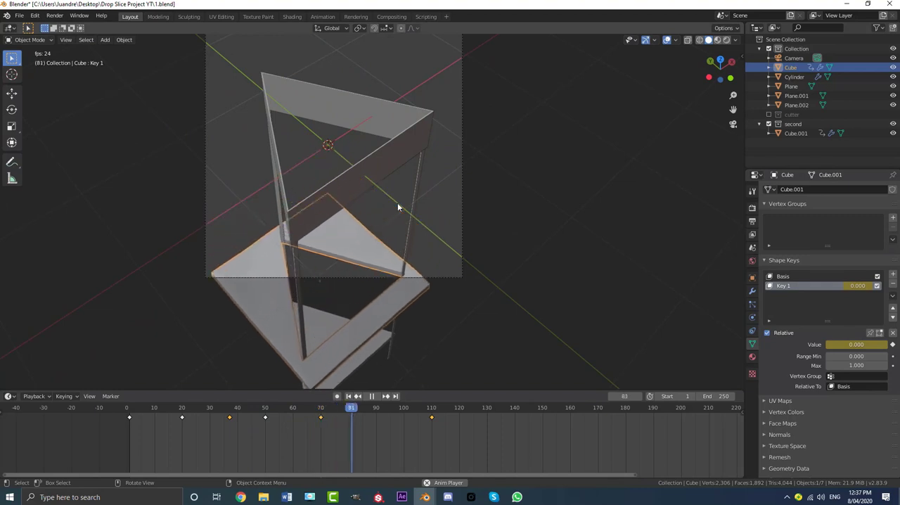
key(space)
- Select the inner triangular slab piece, return to frame 1, and add Basis and Key 1 shape keys to it
click(338, 314)
middle_drag(337, 314, 360, 293)
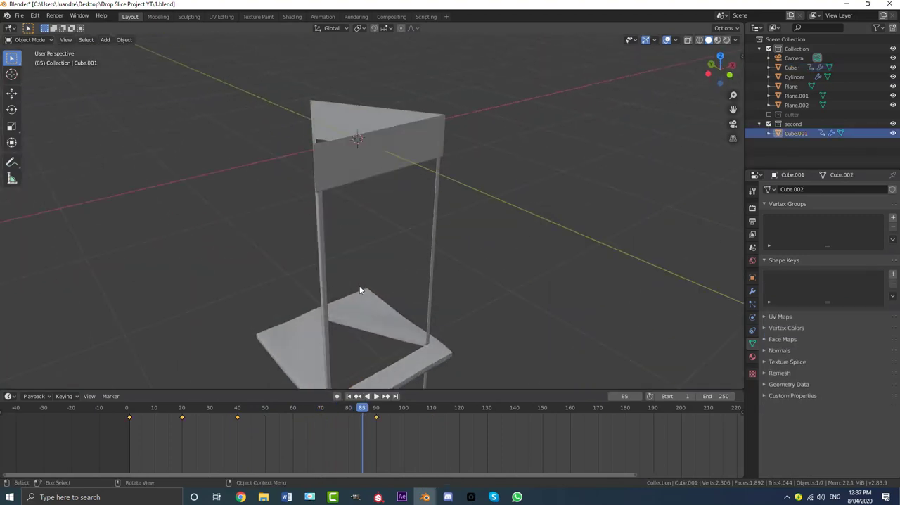
key(shift+Left)
scroll(471, 168, down, 3)
middle_drag(368, 107, 371, 136)
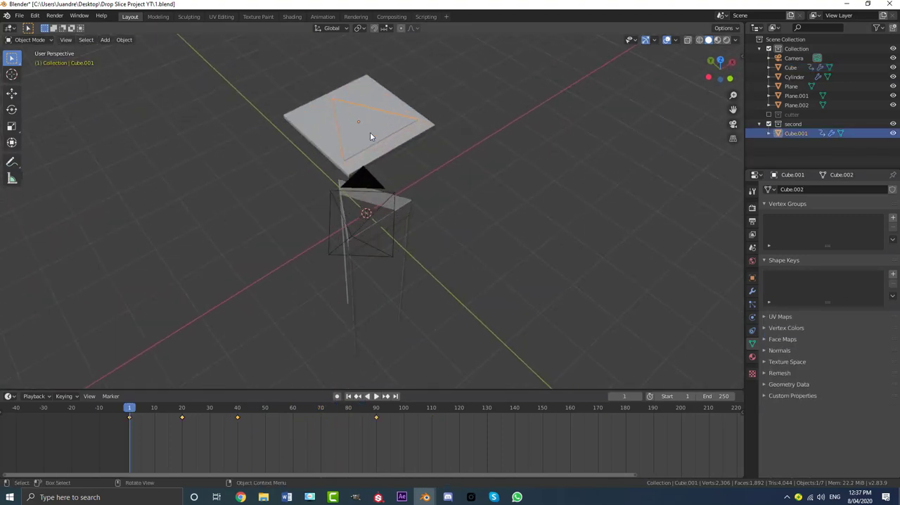
key(Tab)
key(Tab)
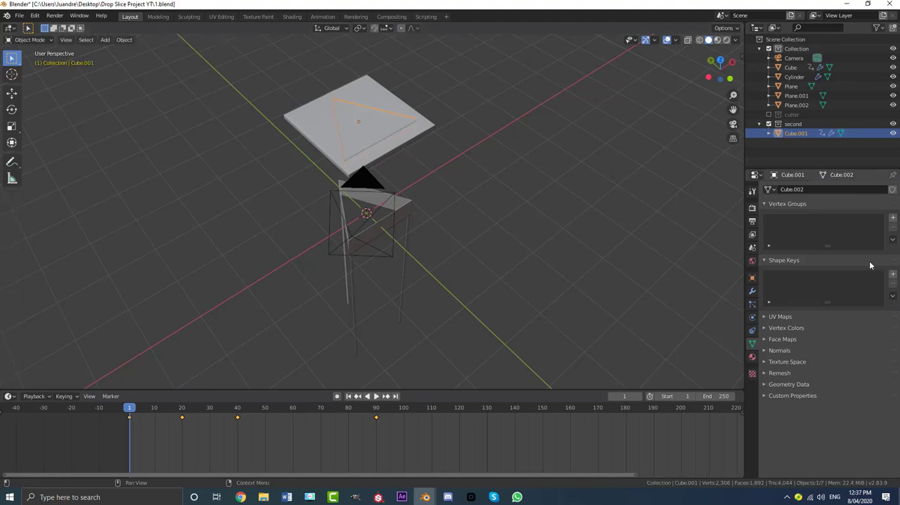
click(893, 275)
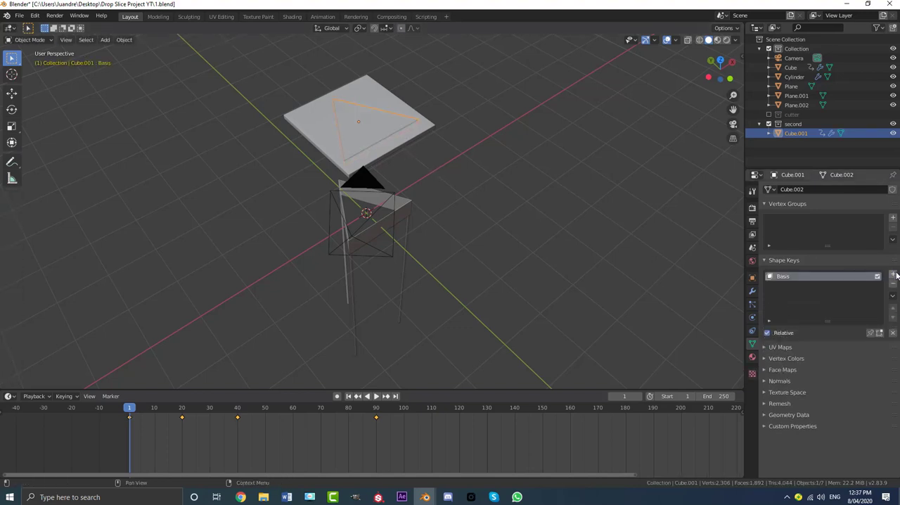
click(894, 275)
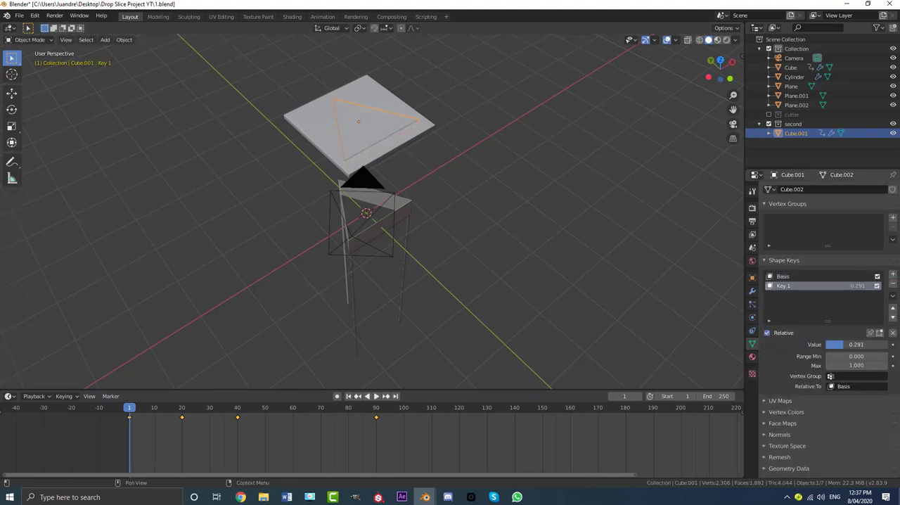
- Set Key 1 to 1.000 and sink the triangle's central vertex about 0.17 m along Z with smooth proportional falloff of size 0.68
drag(857, 344, 885, 344)
key(Tab)
scroll(386, 168, up, 4)
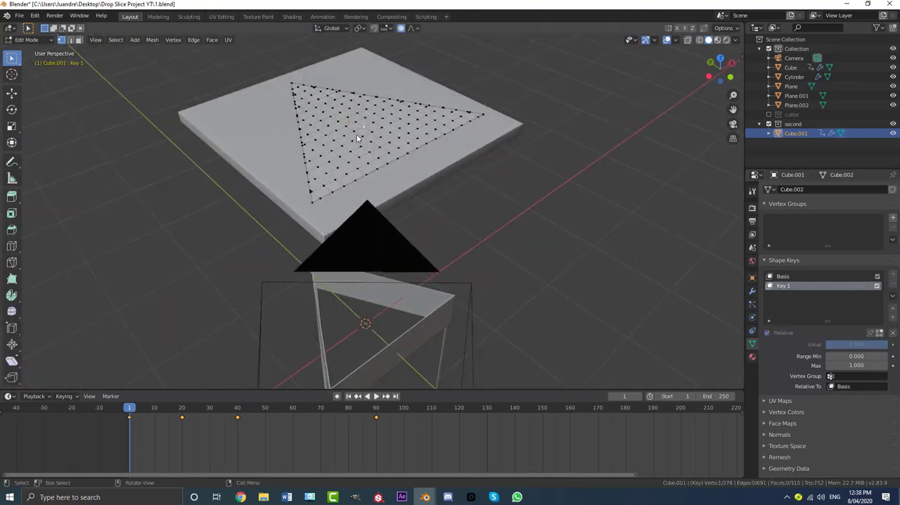
key(g)
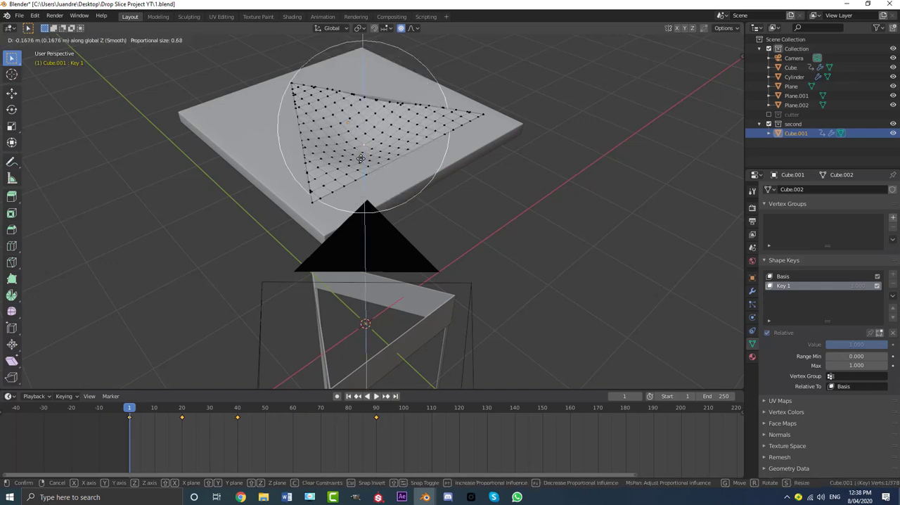
click(362, 159)
key(Tab)
- Keyframe the triangular piece's Key 1 value at 0.000 on frame 20 and at 1.000 on frame 70
scroll(367, 161, down, 5)
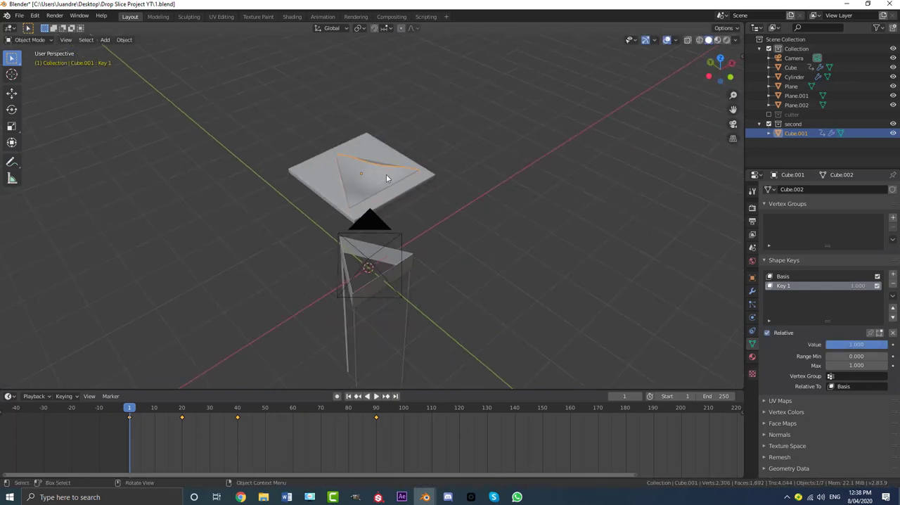
mouse_move(387, 174)
middle_down()
mouse_move(341, 159)
mouse_move(380, 162)
middle_up()
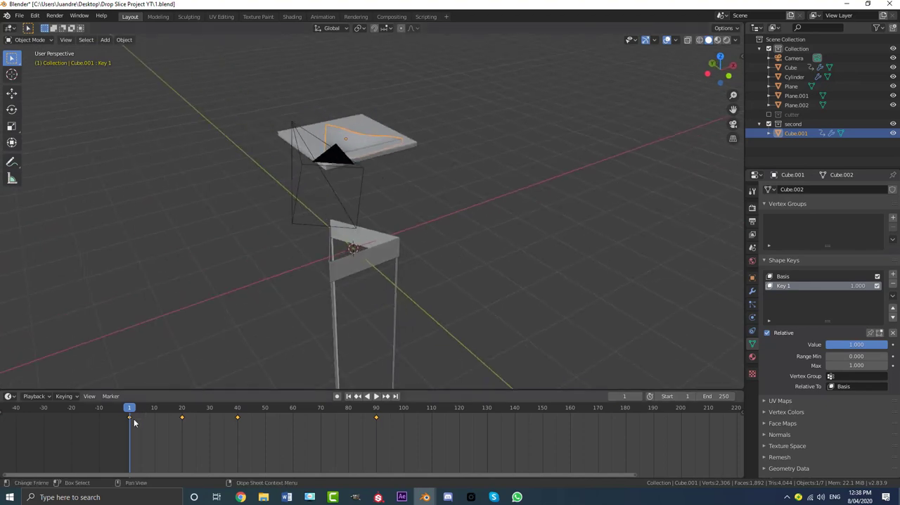
drag(129, 414, 183, 422)
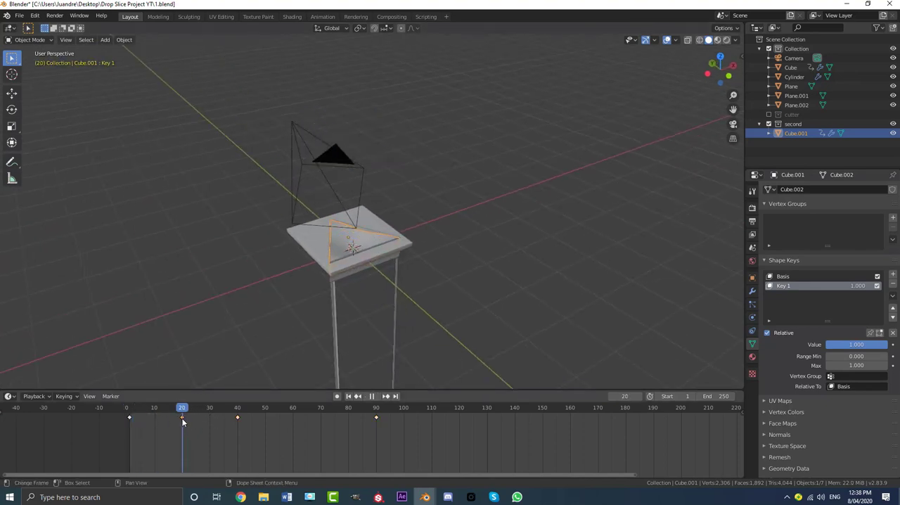
middle_drag(370, 252, 374, 233)
scroll(374, 233, up, 4)
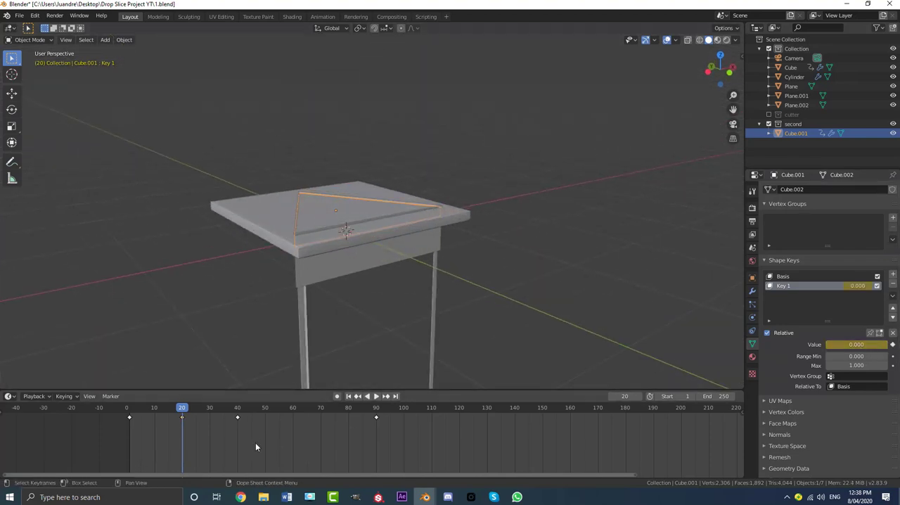
drag(189, 411, 321, 428)
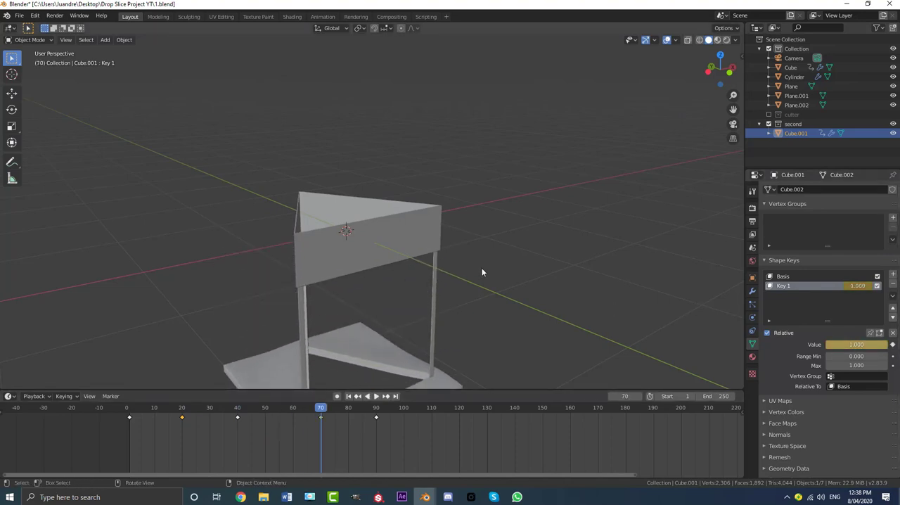
- Play the animation from the start and examine how the triangular piece bends while it falls
scroll(481, 267, down, 5)
shift+middle_drag(442, 258, 437, 232)
scroll(437, 232, up, 1)
drag(311, 410, 128, 404)
key(space)
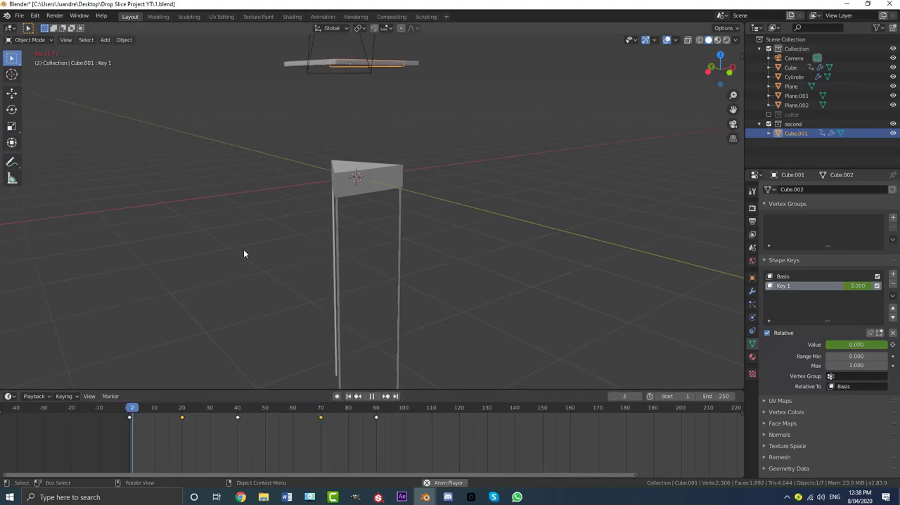
scroll(345, 204, up, 4)
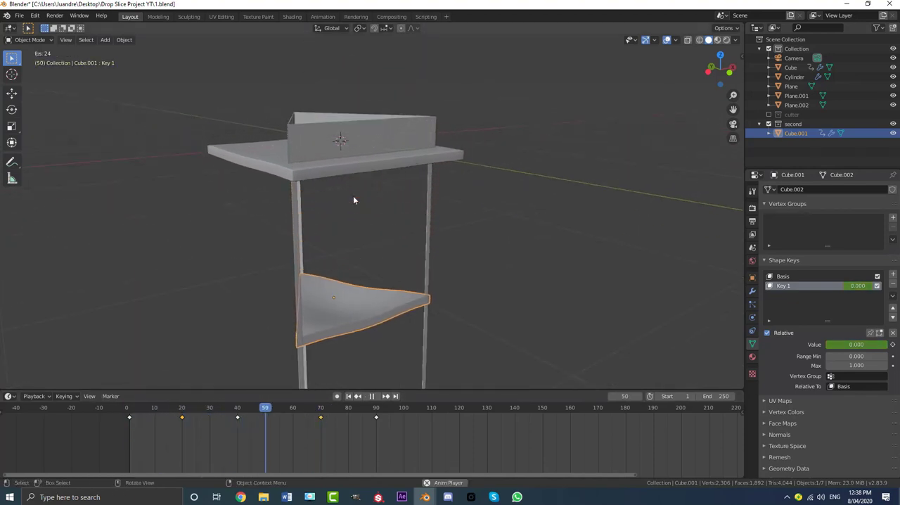
key(space)
drag(307, 430, 151, 415)
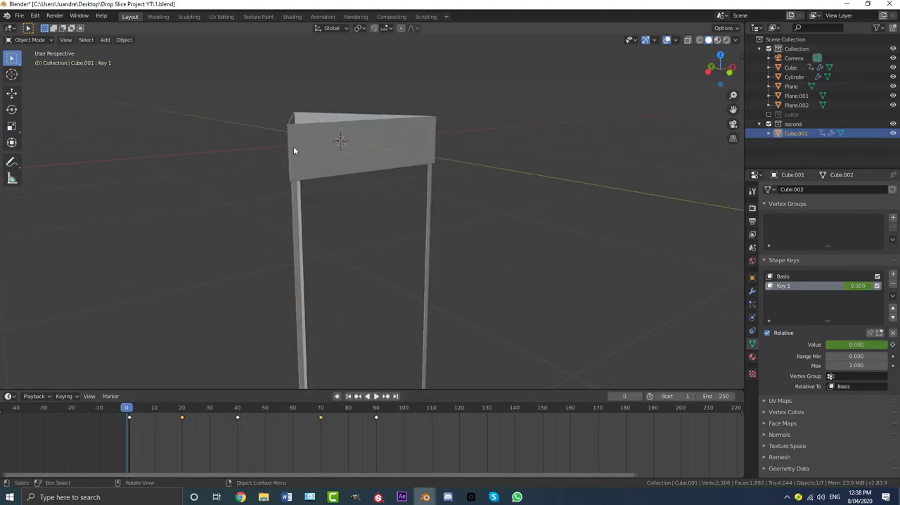
- Deselect everything and review the falling pieces through the camera view
middle_drag(293, 146, 317, 208)
click(320, 209)
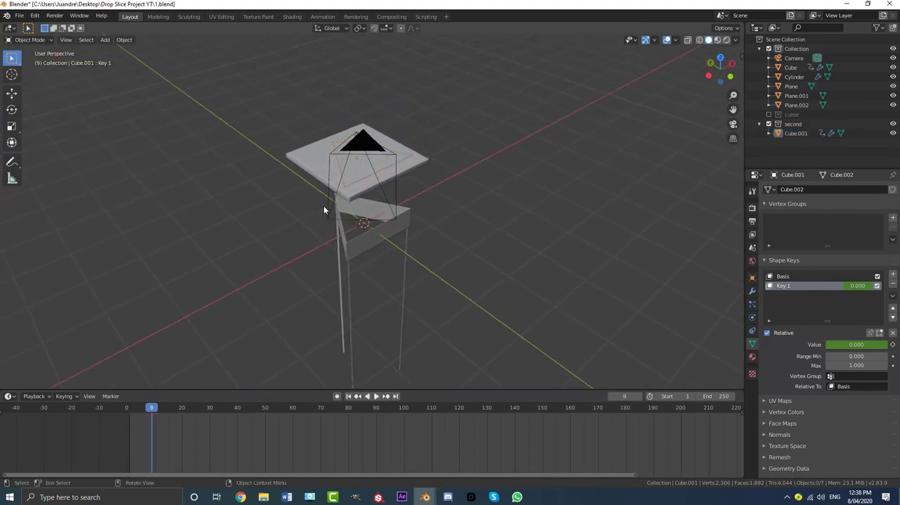
key(KP_0)
key(space)
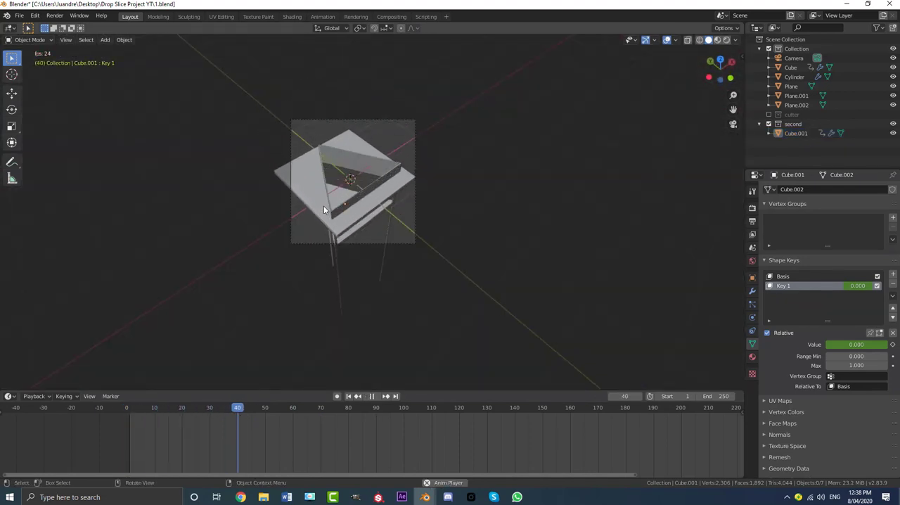
key(space)
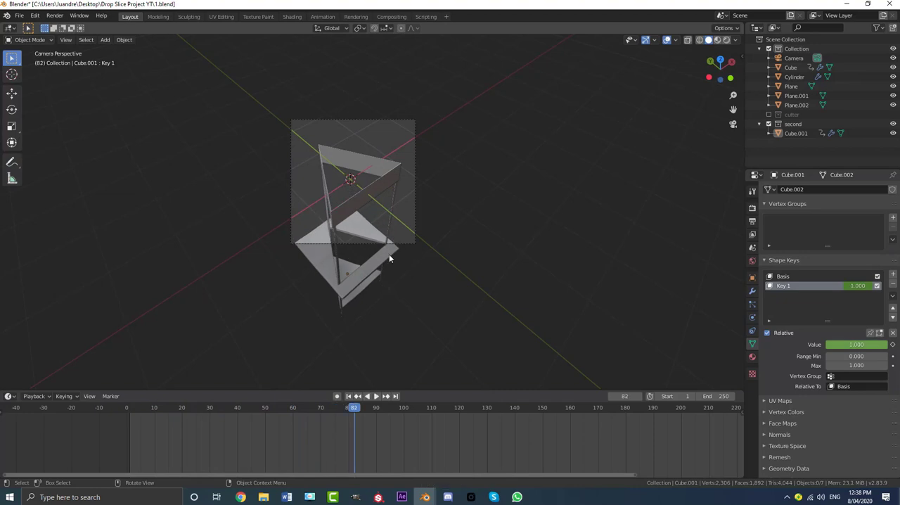
- Select the outer slab piece and lower one of its outer corner vertices in Key 1 with smooth proportional falloff
scroll(389, 254, up, 4)
click(408, 176)
scroll(361, 145, down, 4)
middle_drag(321, 204, 325, 165)
key(Tab)
shift+middle_drag(446, 267, 430, 153)
scroll(431, 153, up, 4)
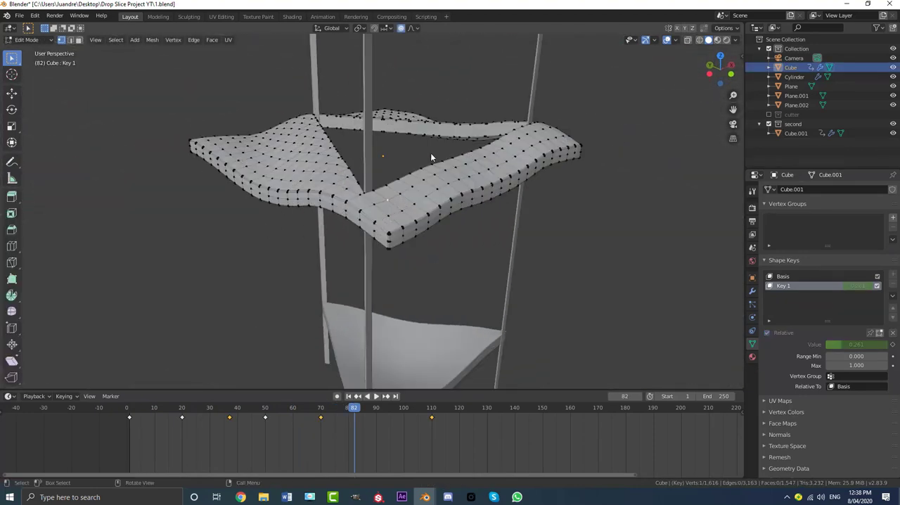
click(190, 150)
key(g)
click(195, 178)
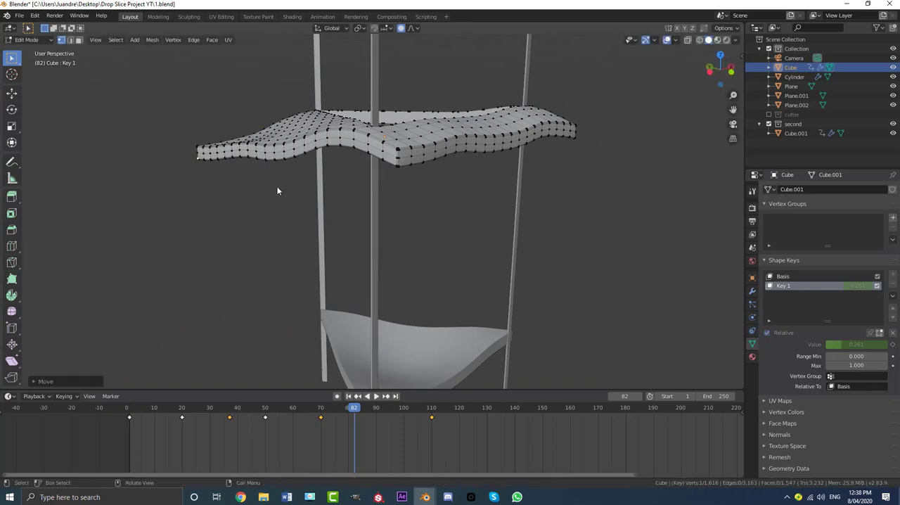
- Rotate and lower further outer corners of the slab with smooth falloff of size 0.91, moving the last about 0.11 m, and finish mesh editing
middle_drag(279, 191, 541, 211)
key(r)
click(292, 169)
key(g)
click(293, 175)
key(r)
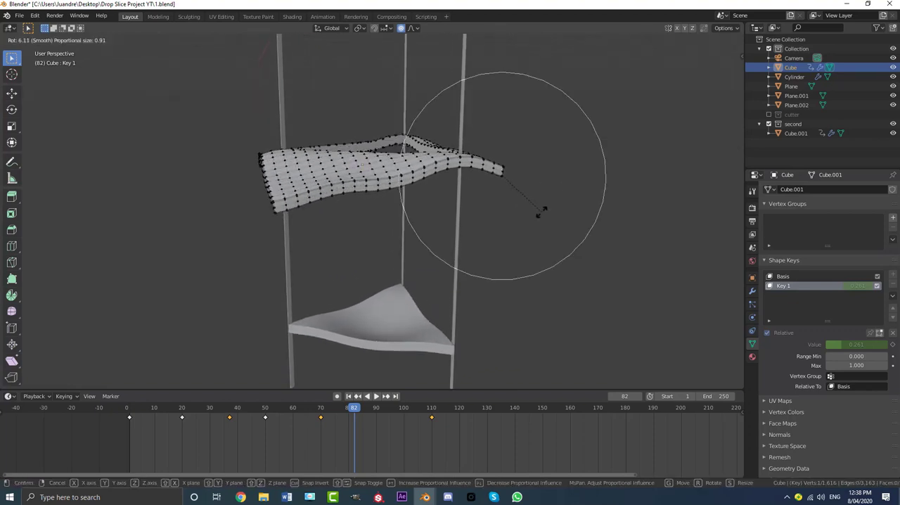
click(539, 215)
key(g)
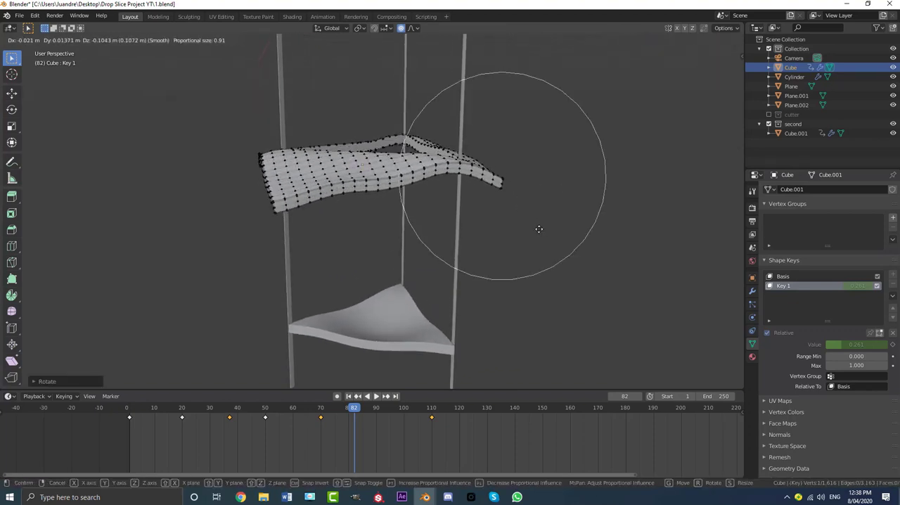
click(539, 230)
key(Tab)
middle_drag(525, 195, 443, 195)
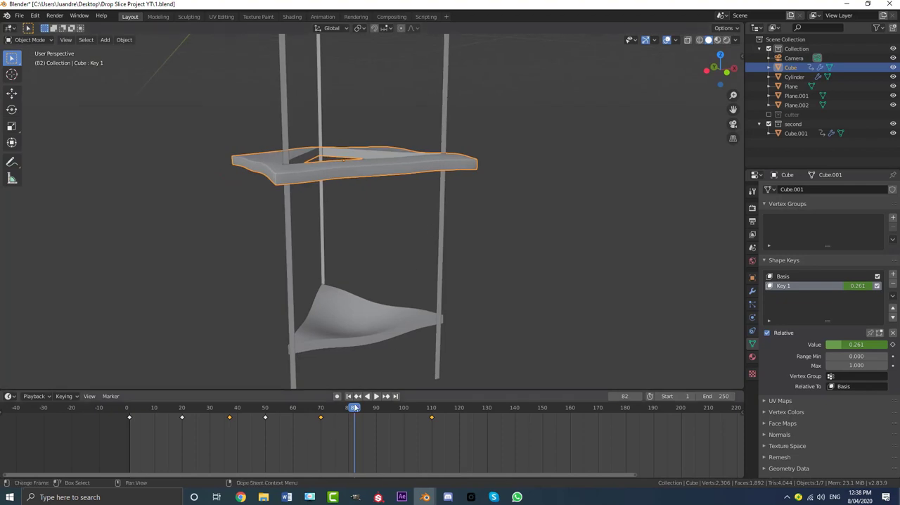
- Play the animation from the start through the camera view to check the outer slab's reshaped corners
drag(355, 406, 125, 408)
key(KP_0)
key(space)
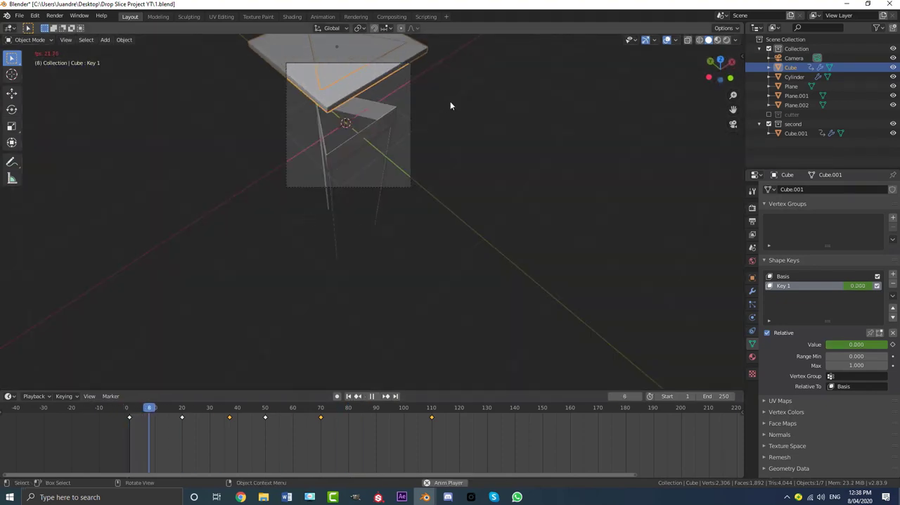
shift+middle_drag(451, 102, 454, 127)
scroll(459, 129, up, 2)
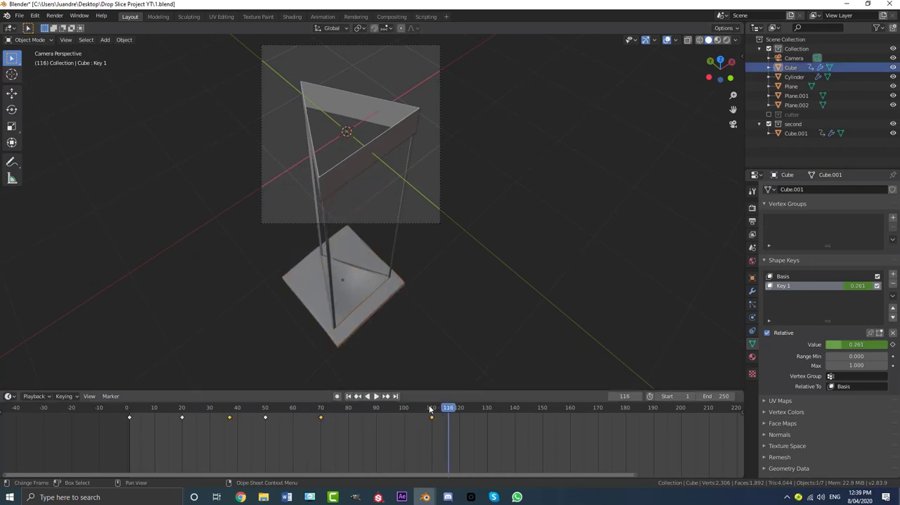
- Keyframe the outer slab's Key 1 value at 0.000 on frame 21 and at 0.209 on frame 24
drag(240, 425, 185, 441)
scroll(296, 123, up, 3)
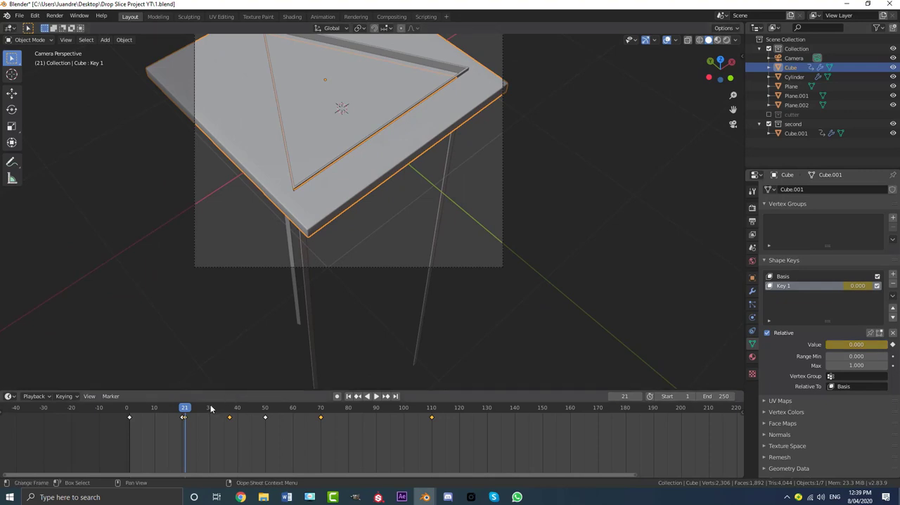
drag(187, 414, 194, 413)
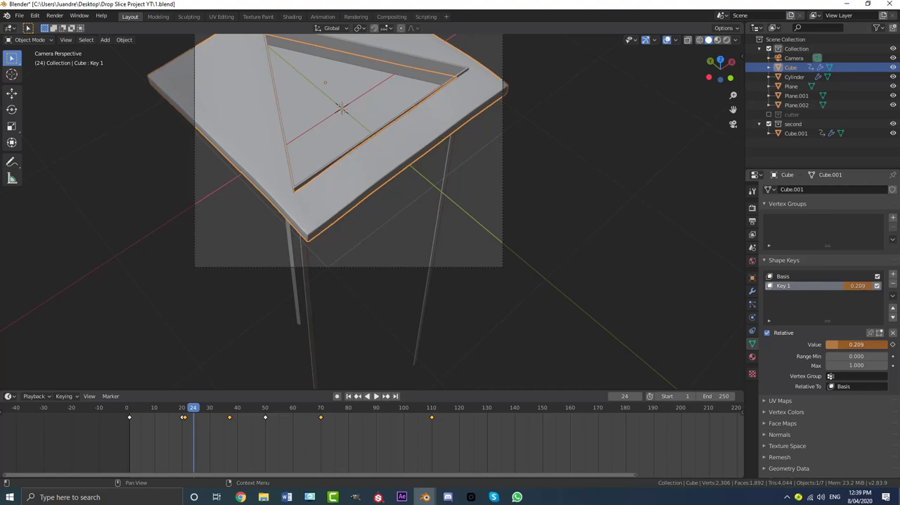
scroll(366, 169, down, 3)
scroll(362, 143, up, 2)
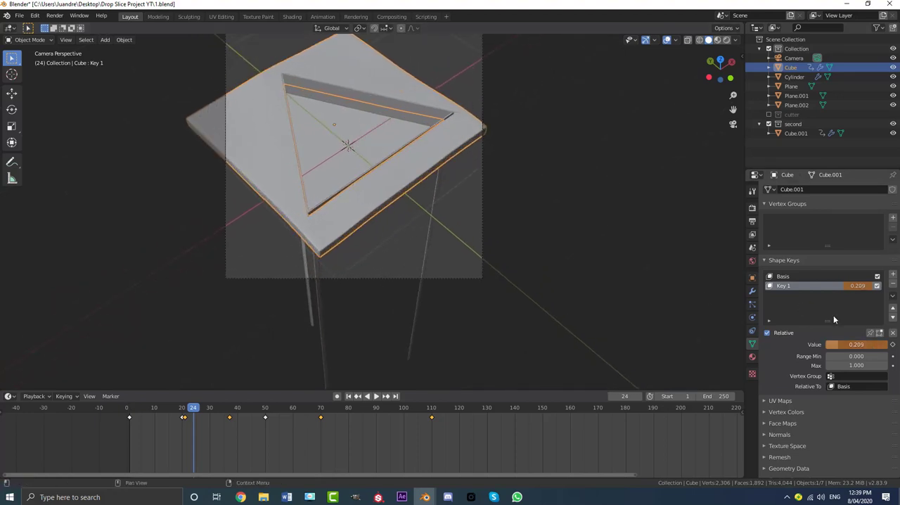
key(i)
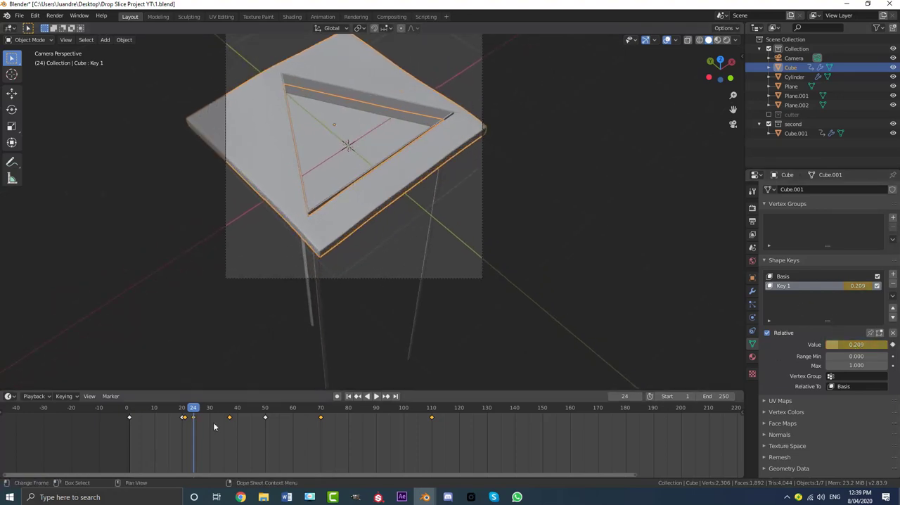
- Replay the slicing through the camera view with nothing selected to check the timing of the outer slab's bend
drag(198, 410, 148, 411)
key(space)
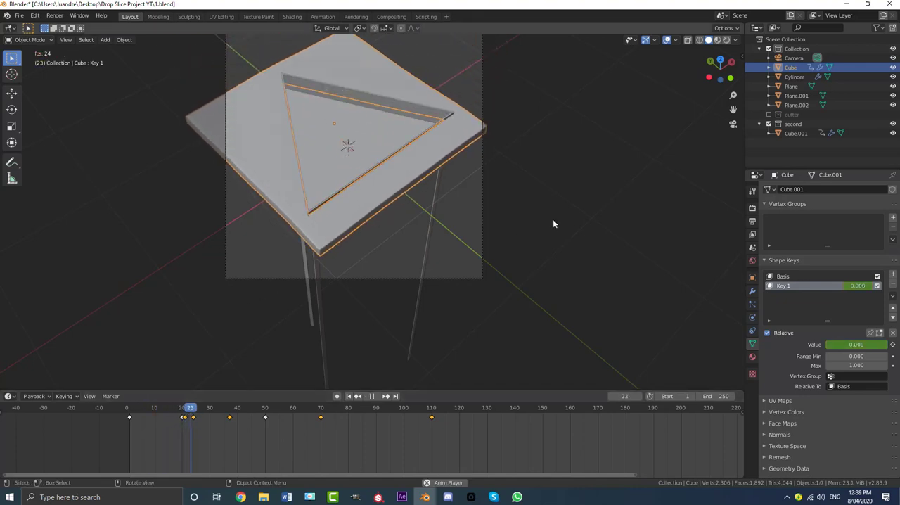
click(553, 220)
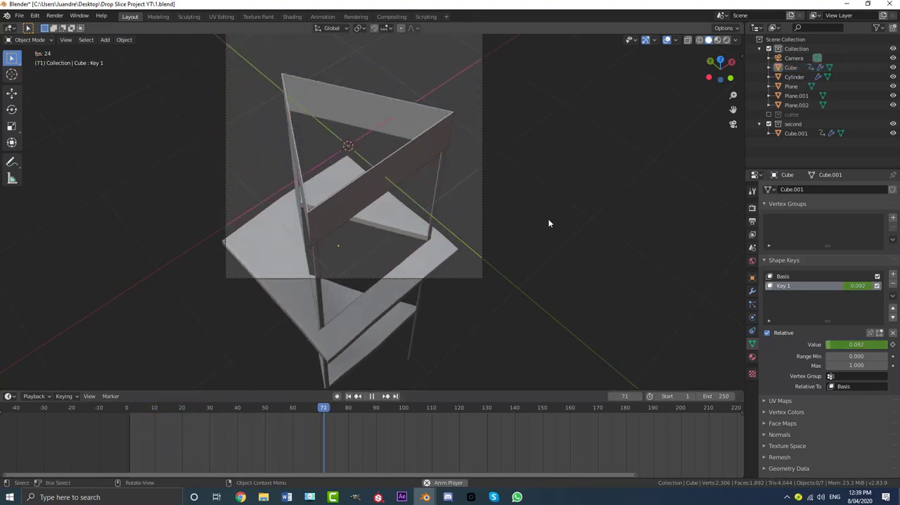
drag(364, 422, 128, 415)
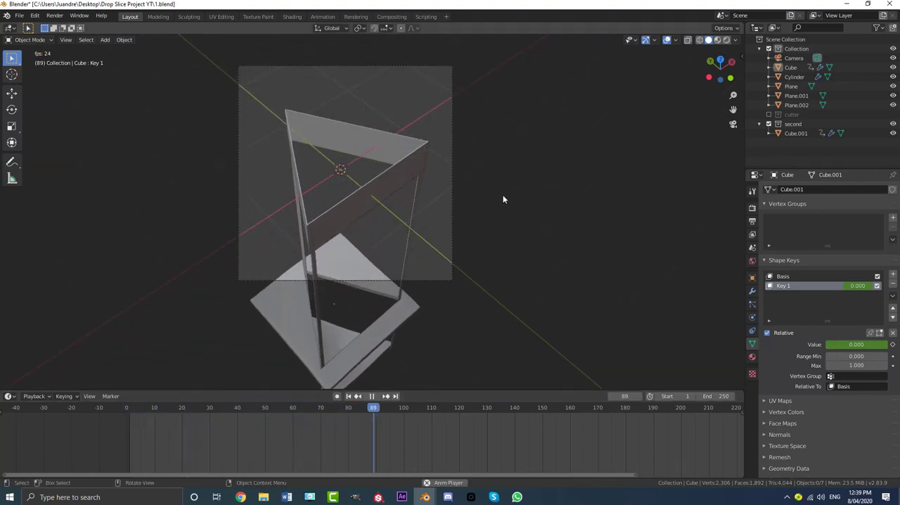
key(space)
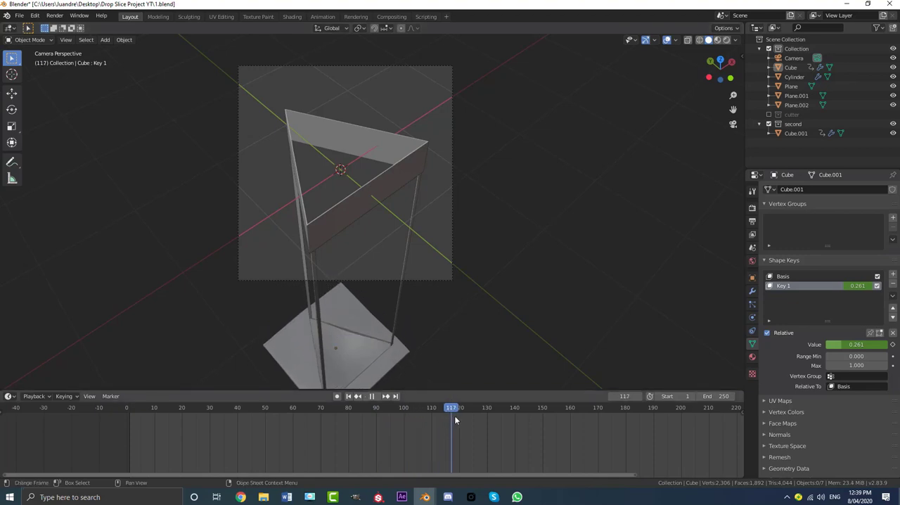
- Stop playback at frame 120 and set the animation's end frame to 120
key(space)
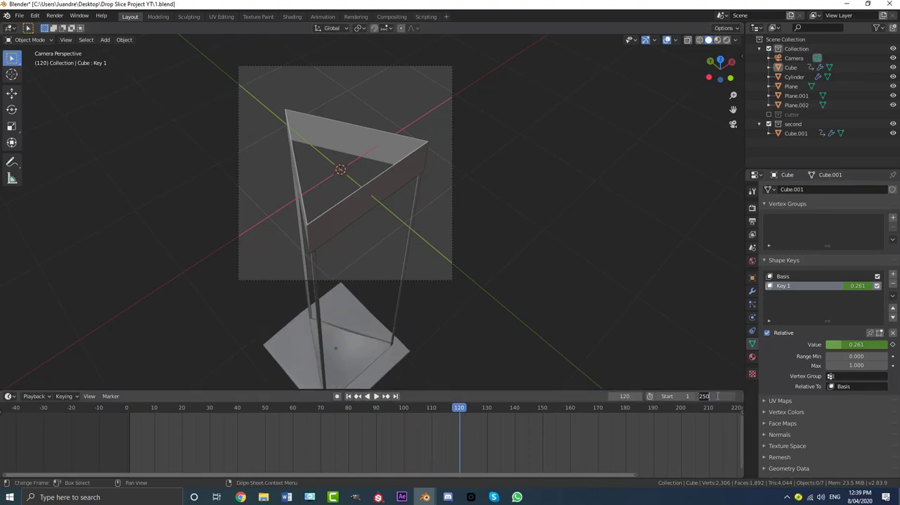
key(Return)
shift+middle_drag(427, 251, 439, 279)
- Play the shortened animation in a loop and examine the slicing motion and the camera framing
key(space)
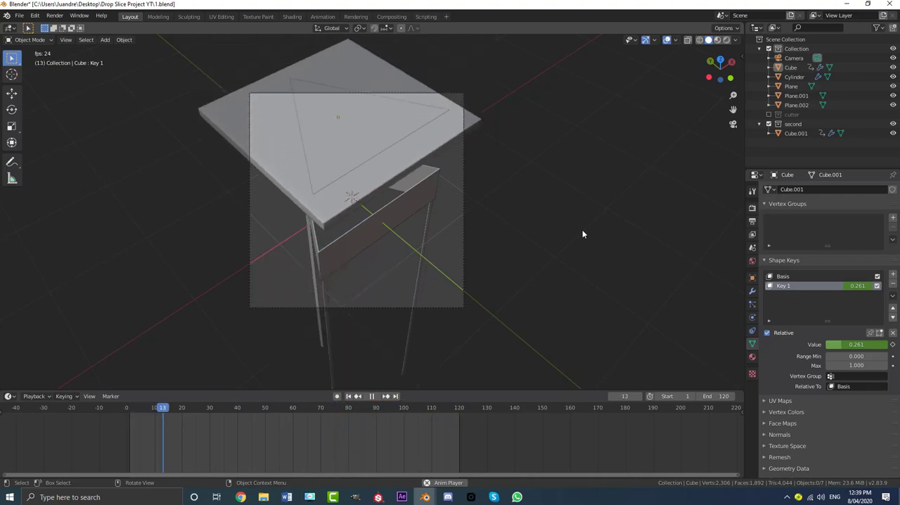
scroll(422, 238, up, 1)
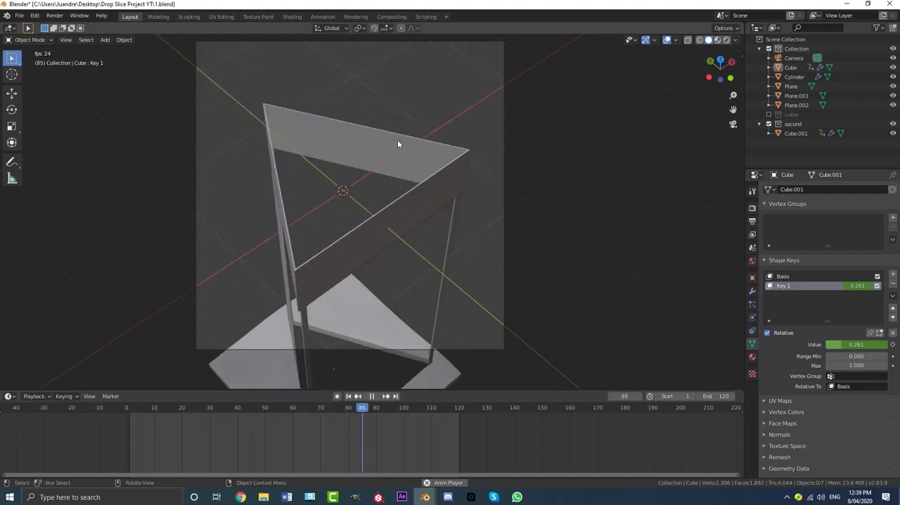
scroll(449, 142, down, 3)
scroll(452, 190, up, 2)
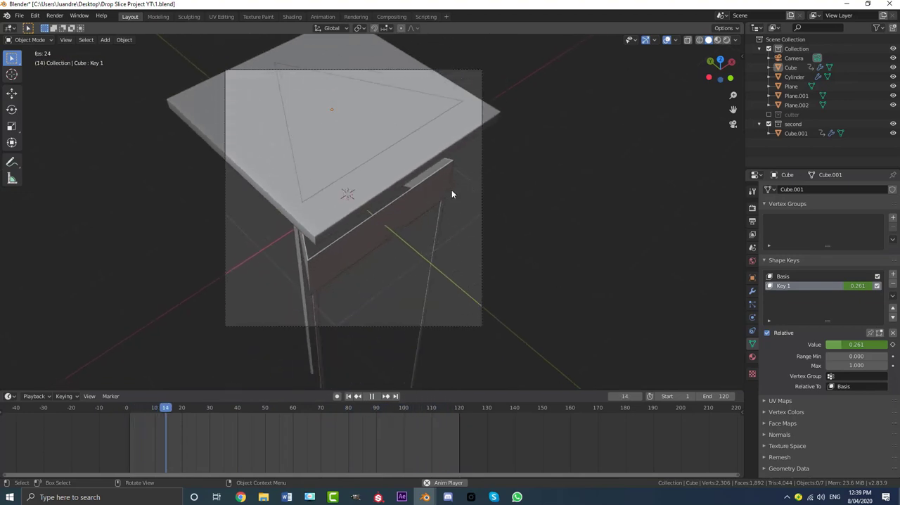
middle_drag(452, 194, 432, 247)
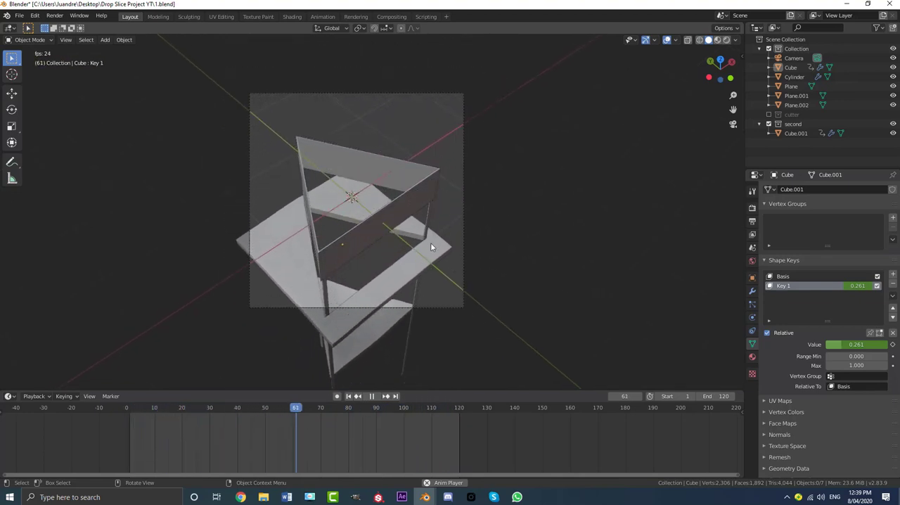